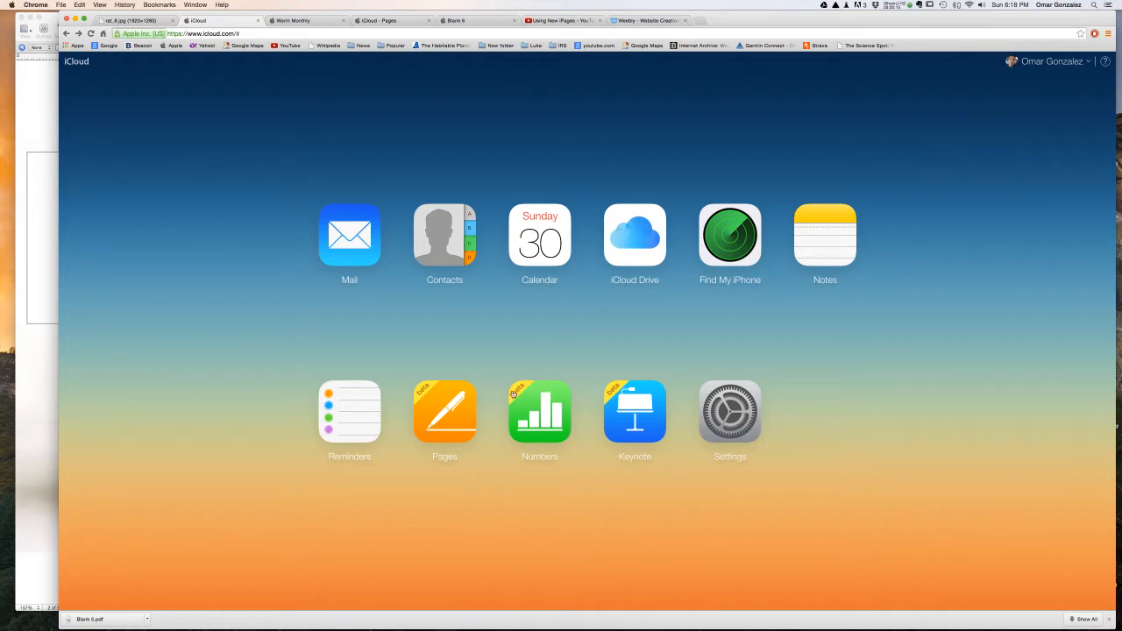
Create a new Pages document from the Blank template
{"action": "left_click", "coordinate": [437, 409]}
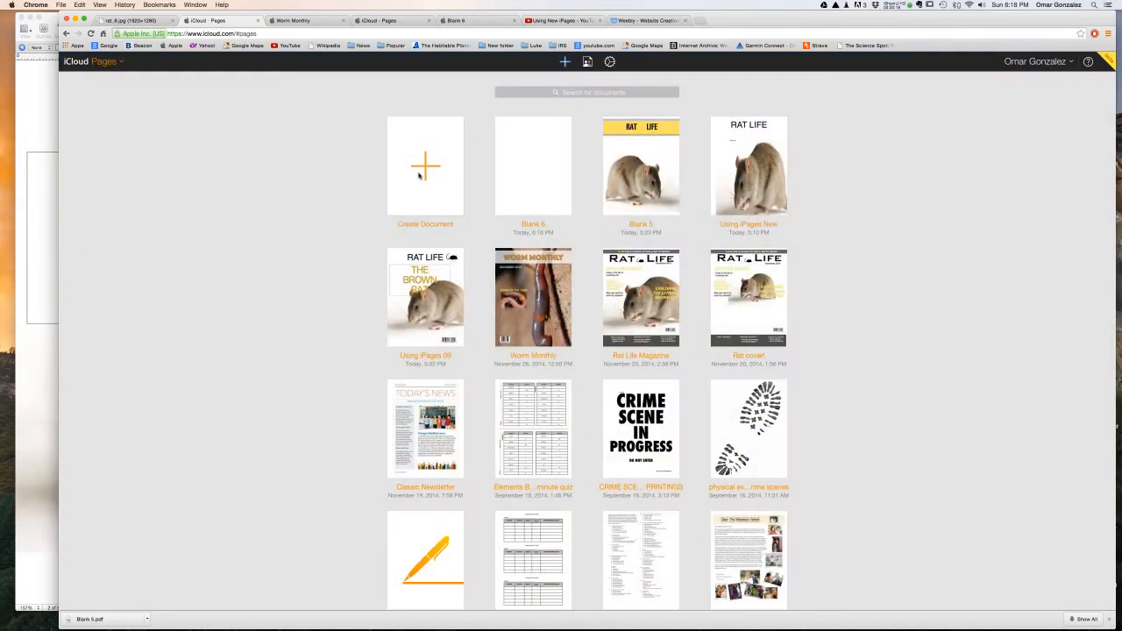
{"action": "left_click", "coordinate": [423, 171]}
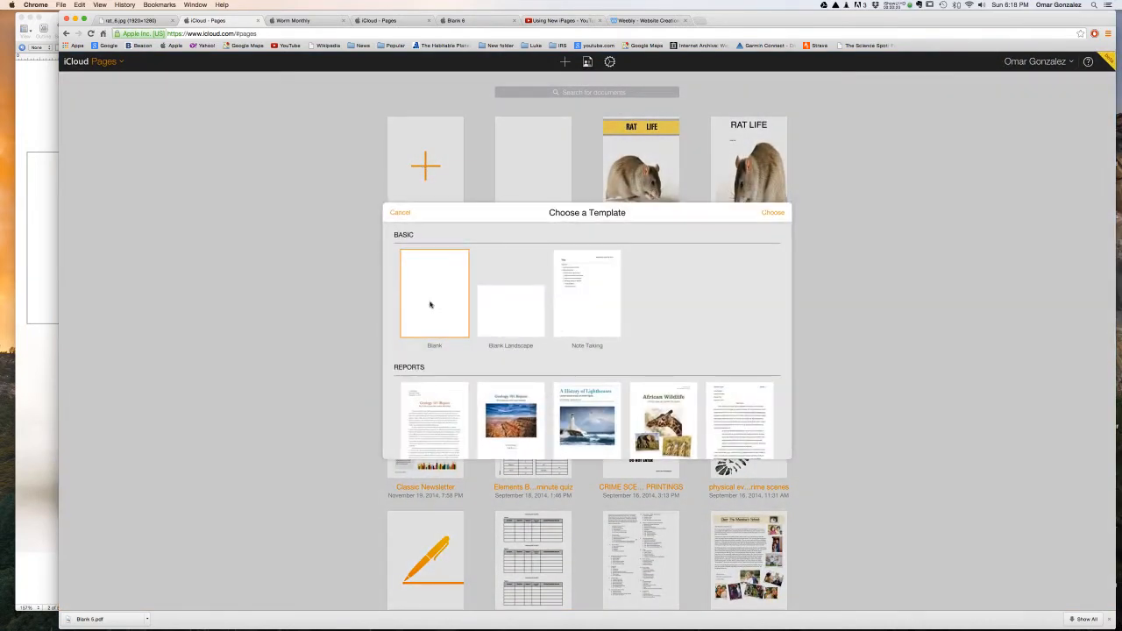
{"action": "double_click", "coordinate": [431, 299]}
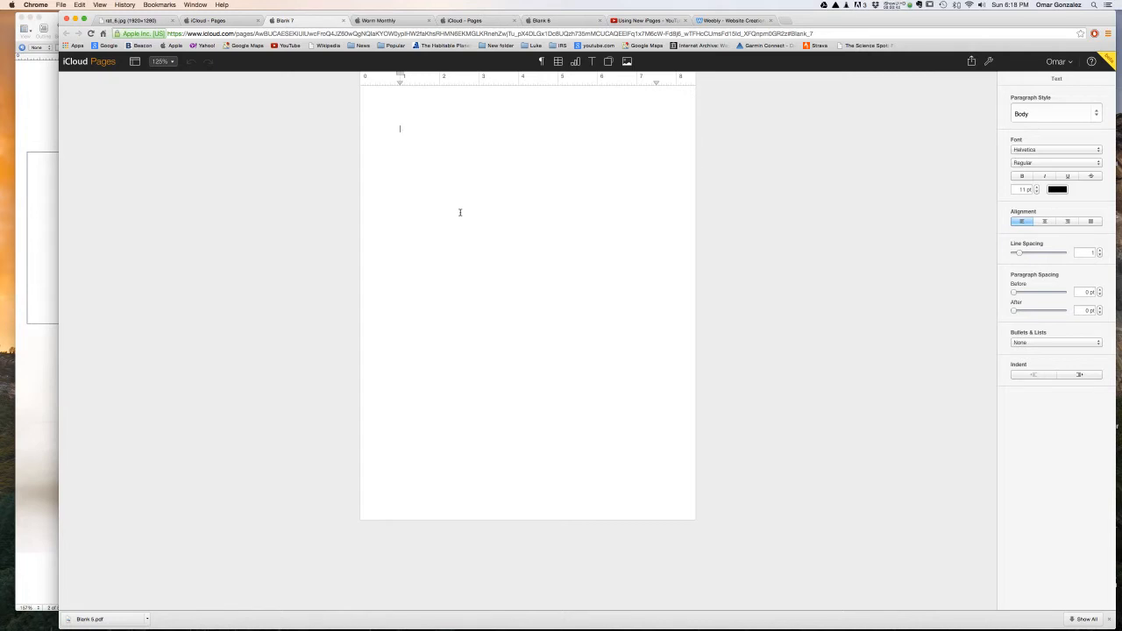
Insert the rat photo rt2.jpg from the Desktop into the blank page
{"action": "left_click", "coordinate": [627, 62]}
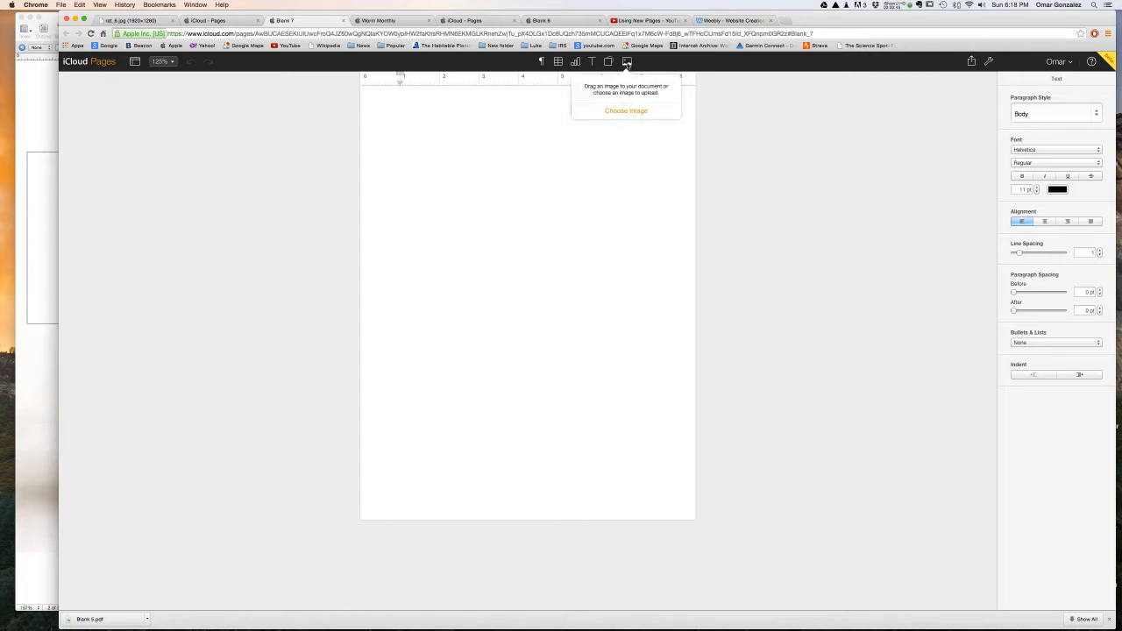
{"action": "left_click", "coordinate": [628, 112]}
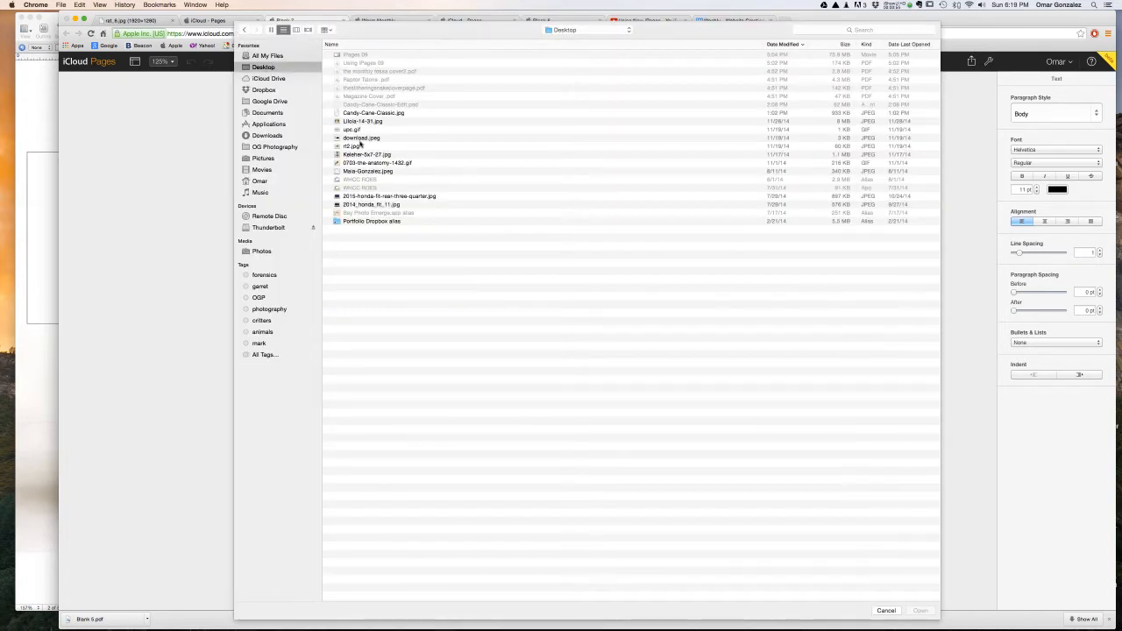
{"action": "double_click", "coordinate": [354, 148]}
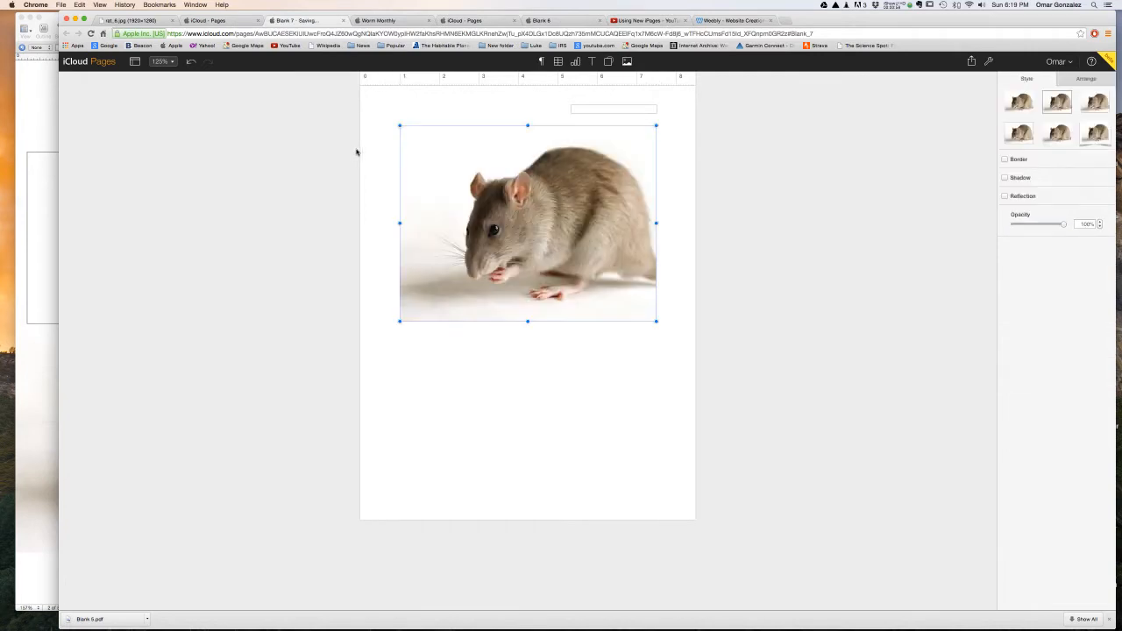
Move the rat photo to the page's lower-left corner and enlarge it to about 7.22 by 5.53 in
{"action": "left_click_drag", "start_coordinate": [527, 284], "coordinate": [487, 459]}
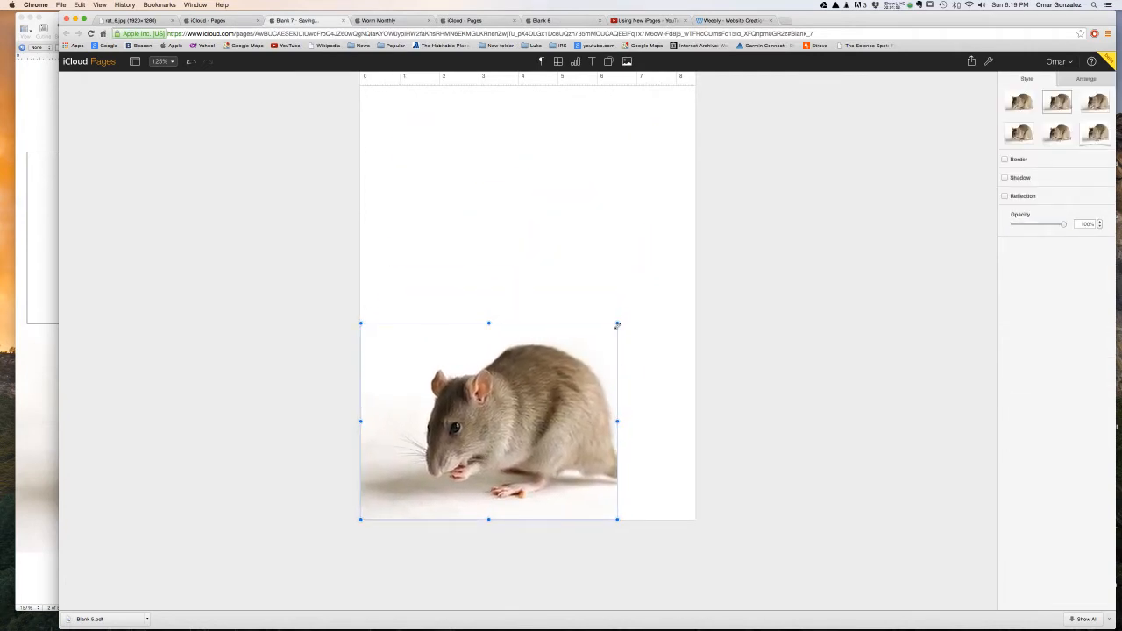
{"action": "left_click_drag", "start_coordinate": [618, 324], "coordinate": [647, 295]}
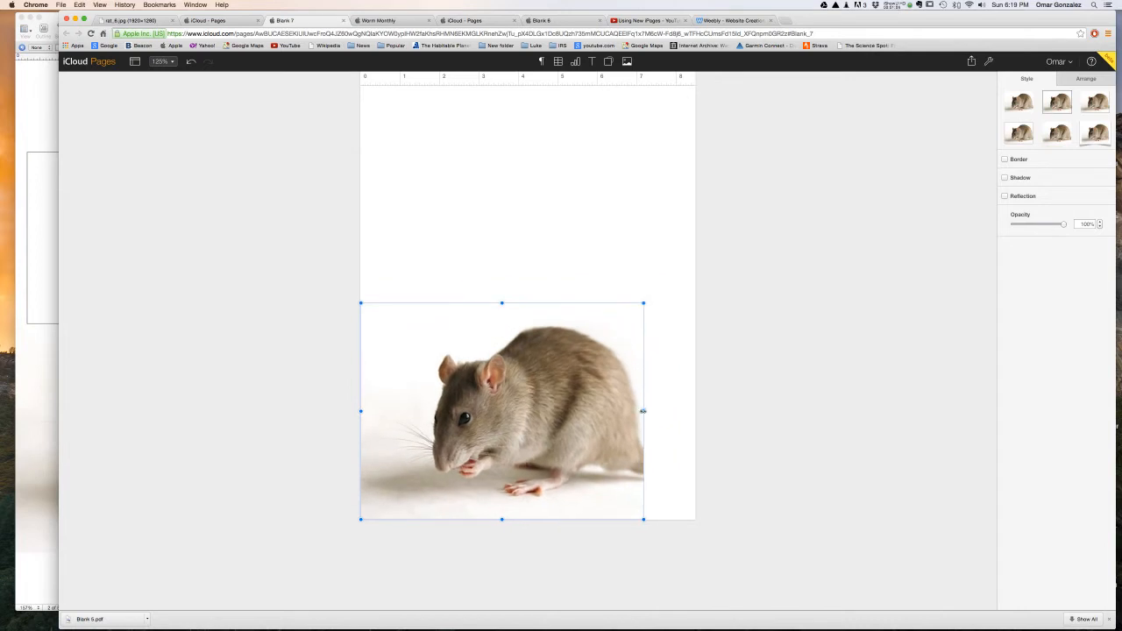
{"action": "left_click_drag", "start_coordinate": [642, 410], "coordinate": [649, 351]}
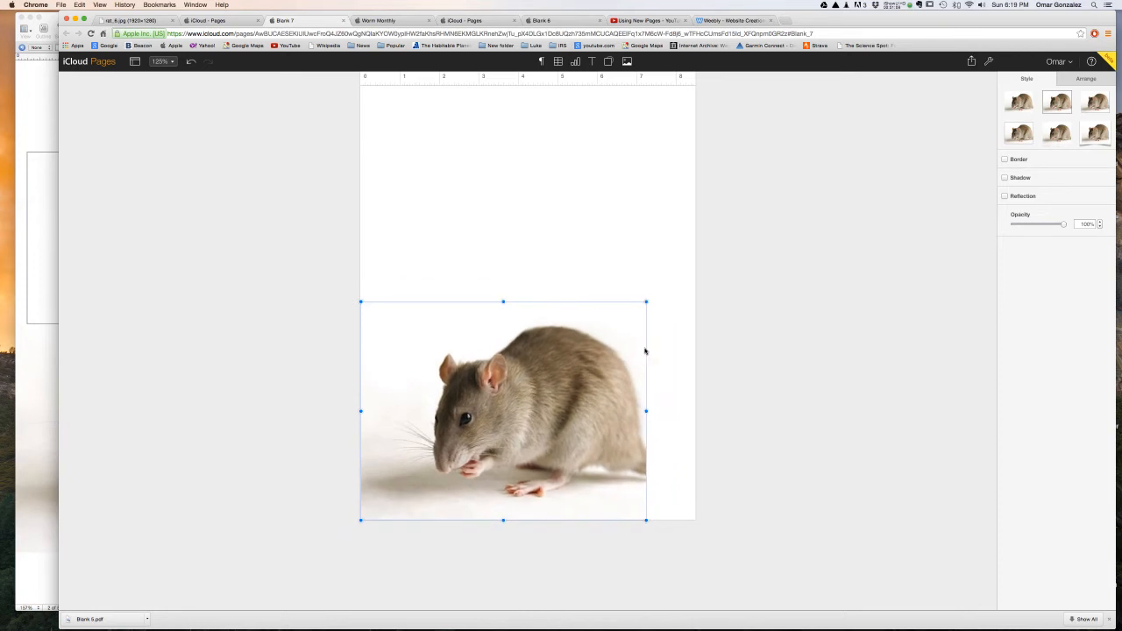
Turn off constrained proportions for the rat photo and try stretching it freely from its upper-right corner
{"action": "left_click", "coordinate": [1080, 83]}
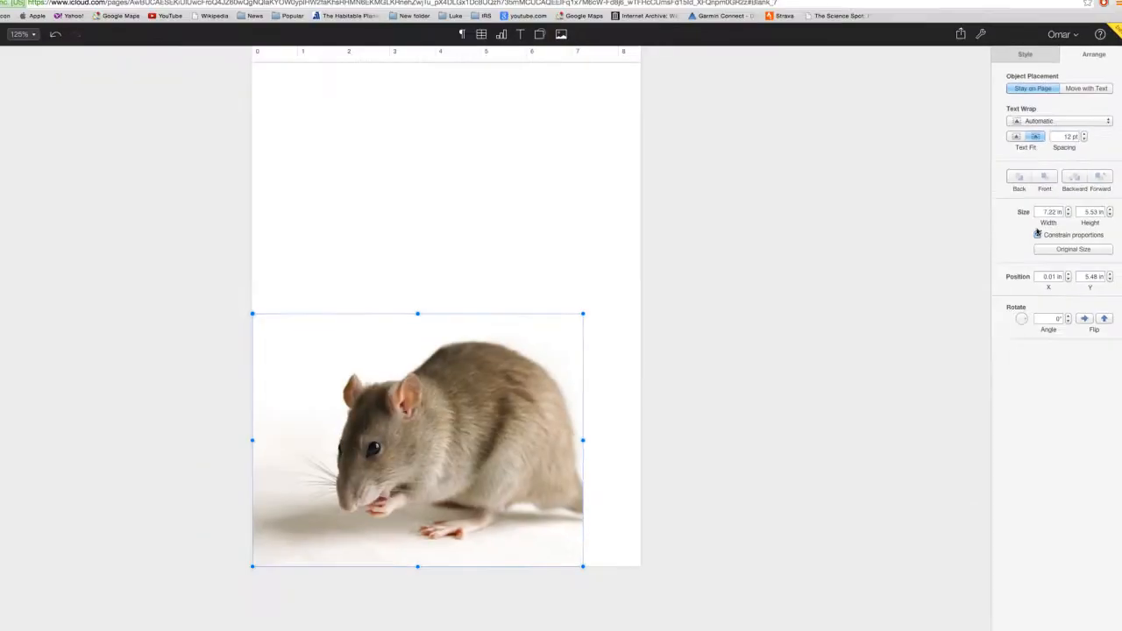
{"action": "left_click", "coordinate": [1038, 234]}
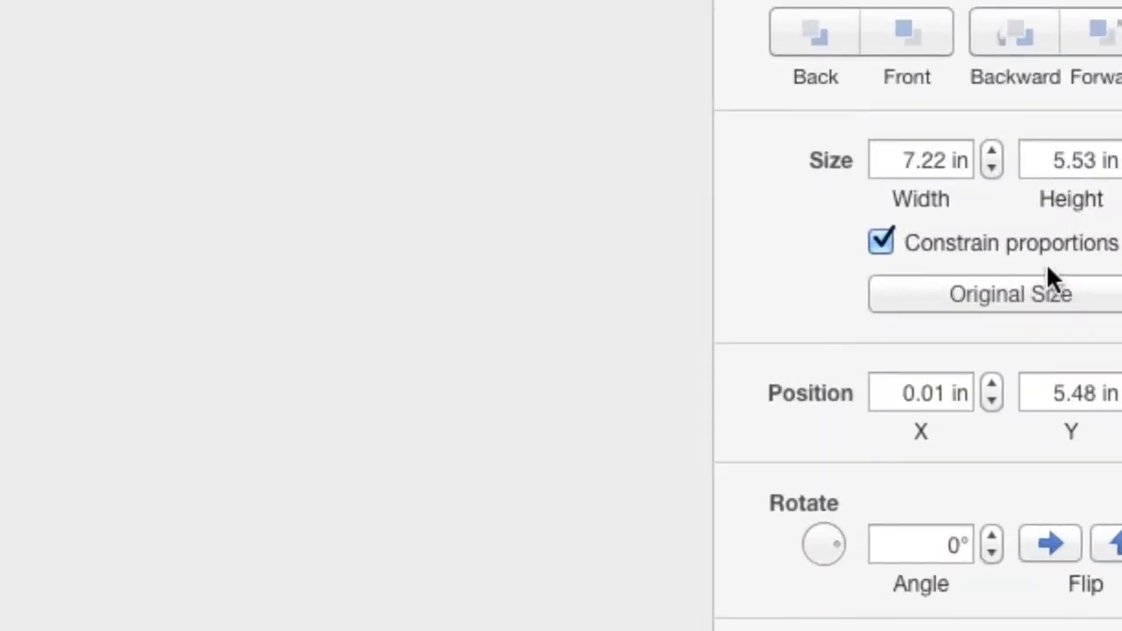
{"action": "left_click", "coordinate": [881, 243]}
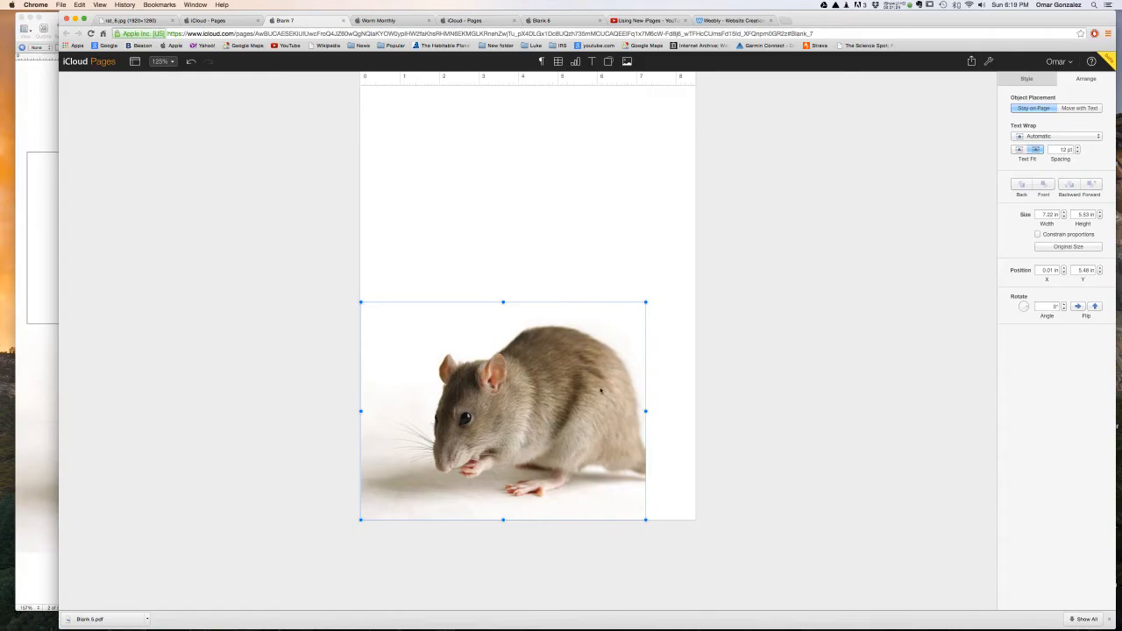
{"action": "mouse_move", "coordinate": [640, 414]}
{"action": "left_mouse_down"}
{"action": "mouse_move", "coordinate": [536, 406]}
{"action": "mouse_move", "coordinate": [587, 402]}
{"action": "mouse_move", "coordinate": [577, 405]}
{"action": "mouse_move", "coordinate": [538, 405]}
{"action": "mouse_move", "coordinate": [623, 384]}
{"action": "mouse_move", "coordinate": [645, 411]}
{"action": "left_mouse_up"}
{"action": "left_click_drag", "start_coordinate": [646, 302], "coordinate": [750, 179]}
Turn constrained proportions back on and enlarge the rat photo to about 11.13 in wide, beyond the page's right edge
{"action": "left_click", "coordinate": [1038, 234]}
{"action": "left_click_drag", "start_coordinate": [644, 307], "coordinate": [800, 186]}
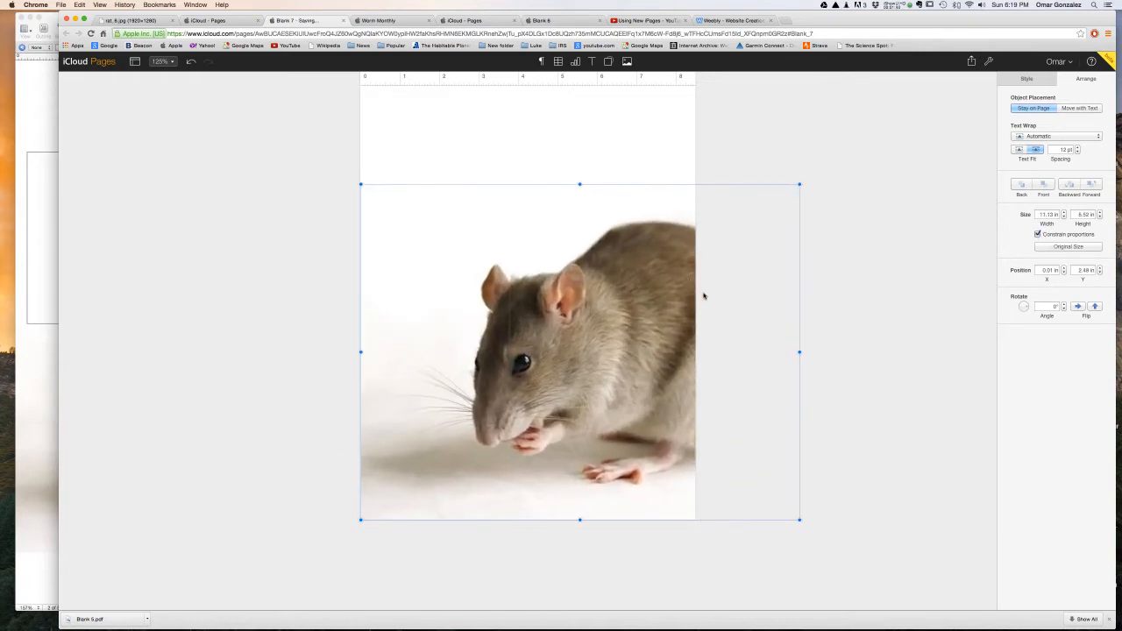
{"action": "left_click", "coordinate": [897, 339]}
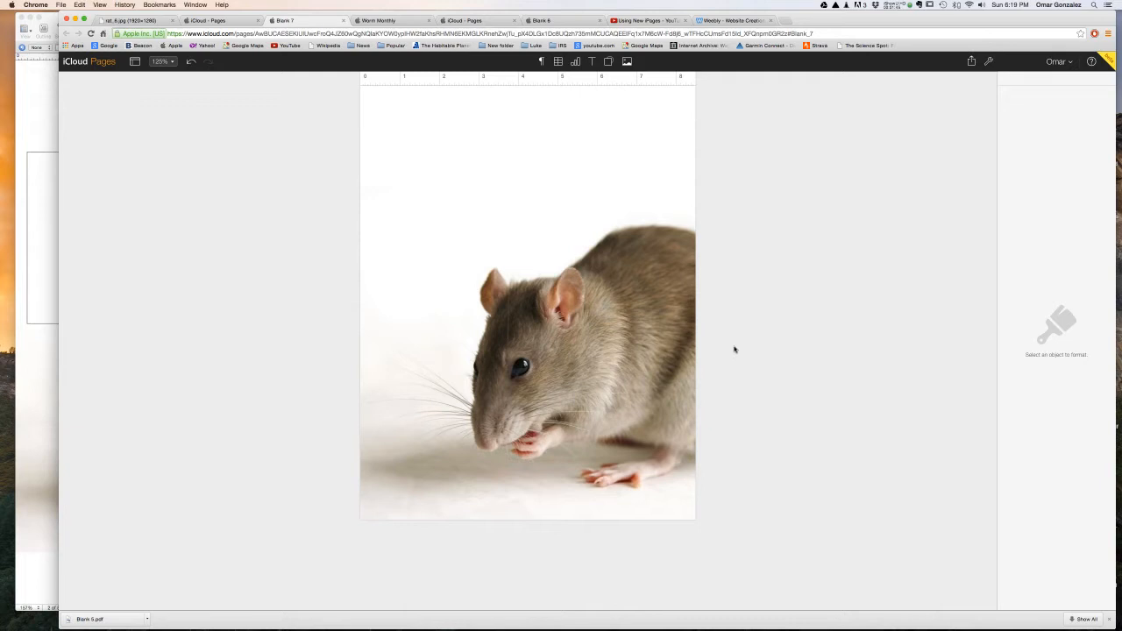
Add a square shape near the top of the page and stretch it into a thin banner spanning the full page width
{"action": "left_click", "coordinate": [608, 62]}
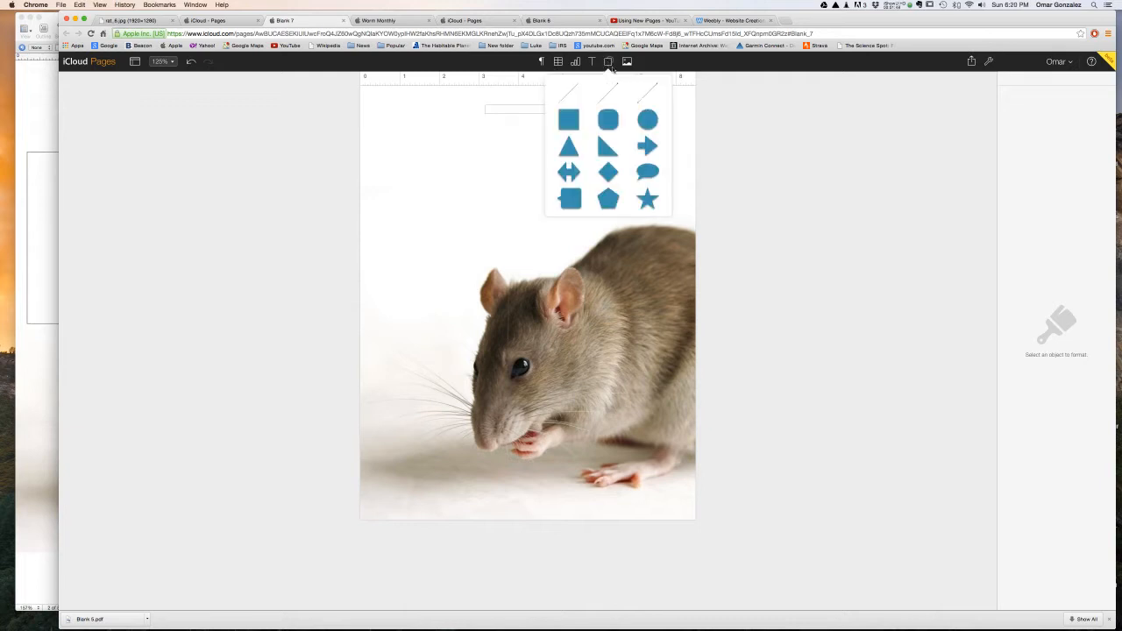
{"action": "left_click", "coordinate": [564, 120]}
{"action": "left_click_drag", "start_coordinate": [494, 292], "coordinate": [383, 140]}
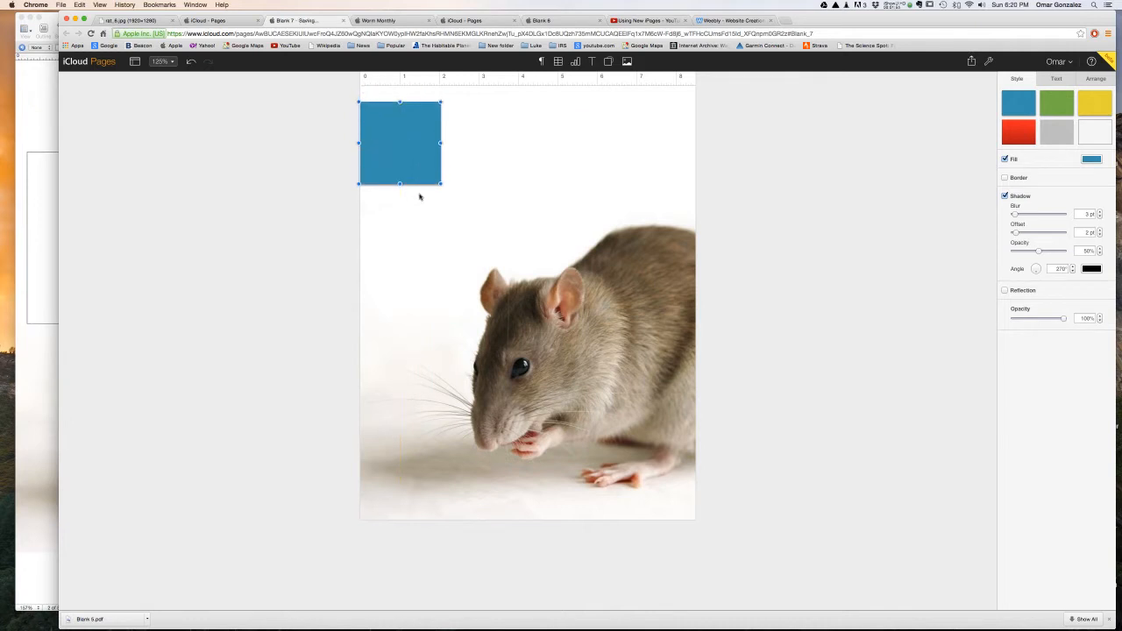
{"action": "left_click_drag", "start_coordinate": [442, 185], "coordinate": [679, 130]}
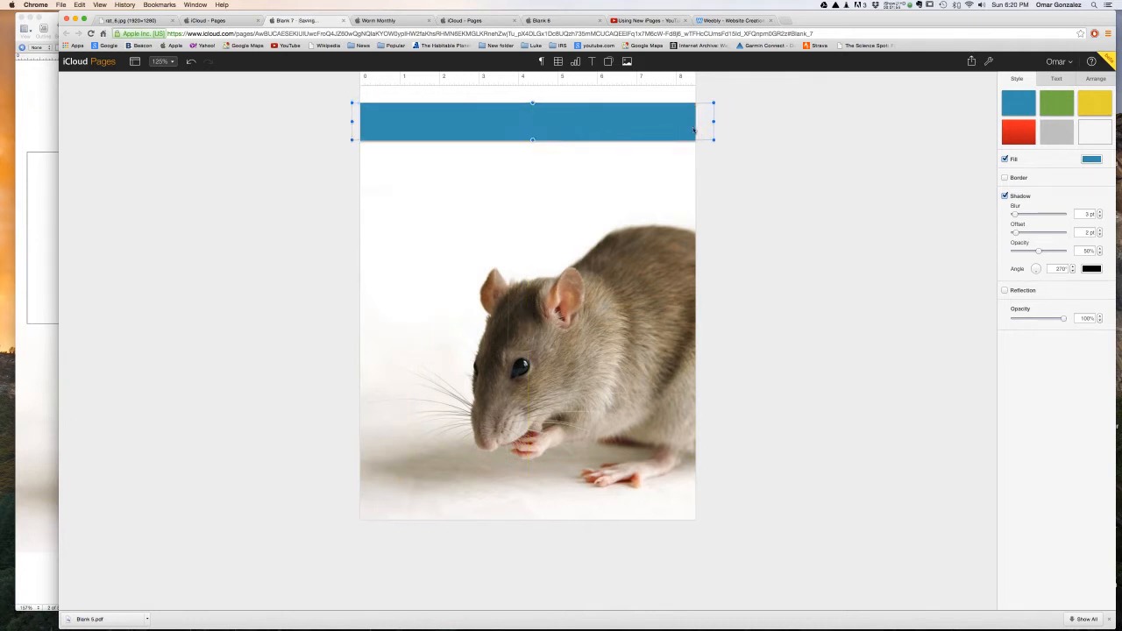
Try a light green fill on the banner, then settle on light yellow
{"action": "left_click", "coordinate": [1087, 160]}
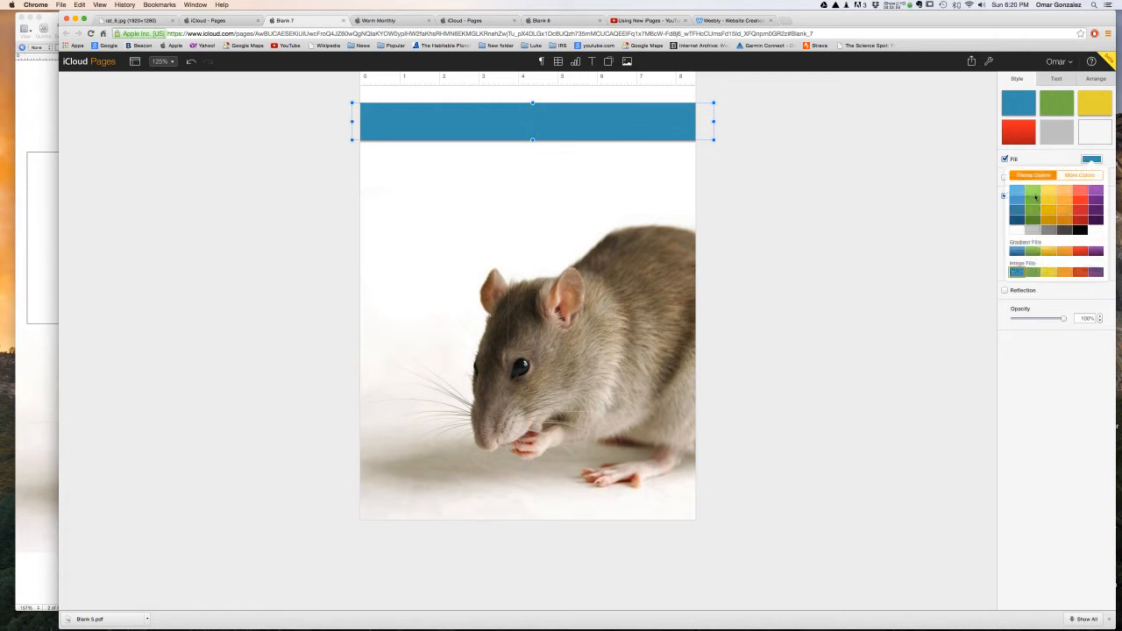
{"action": "left_click", "coordinate": [1035, 195]}
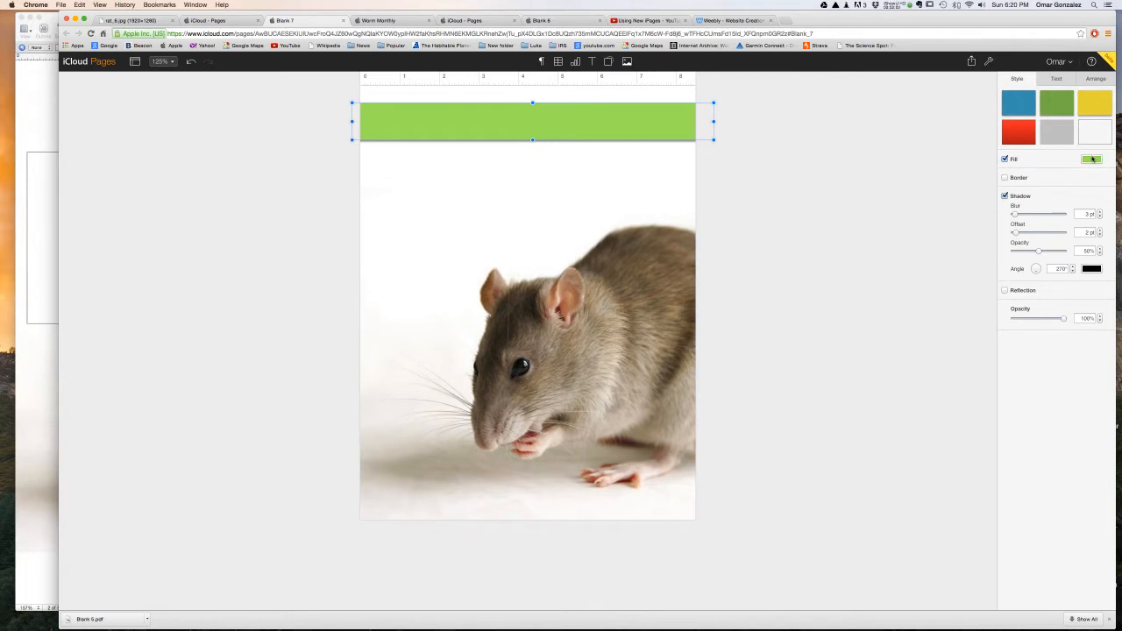
{"action": "left_click", "coordinate": [1053, 197]}
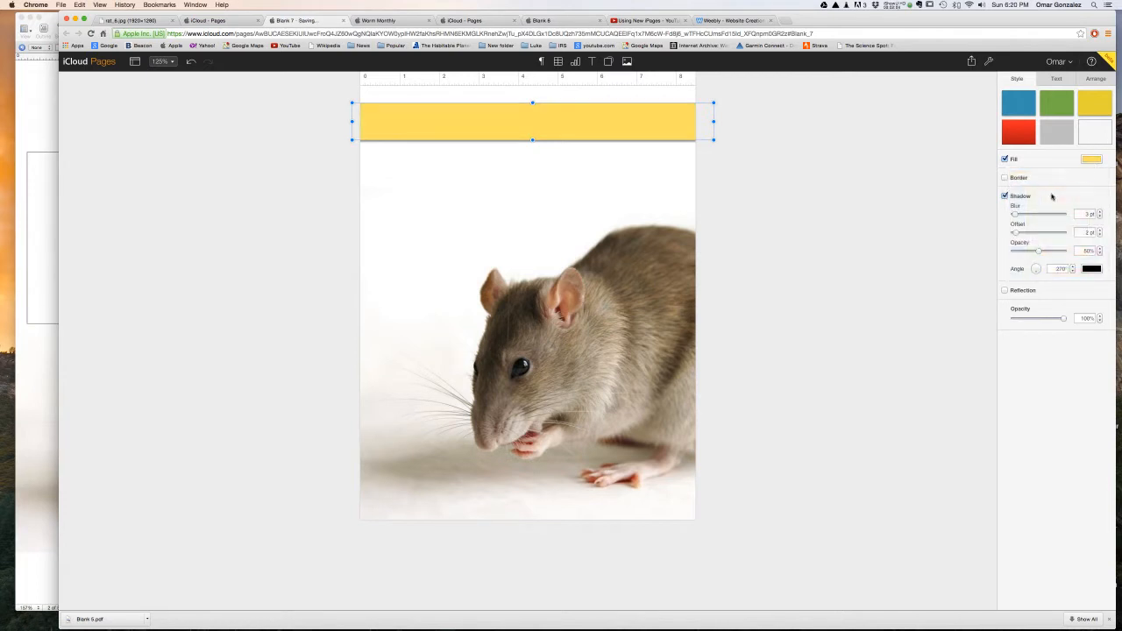
{"action": "left_click", "coordinate": [886, 199]}
Add a second square shape and stretch it over the yellow banner to about 8.82 by 1.44 in
{"action": "left_click", "coordinate": [578, 135]}
{"action": "left_click", "coordinate": [609, 61]}
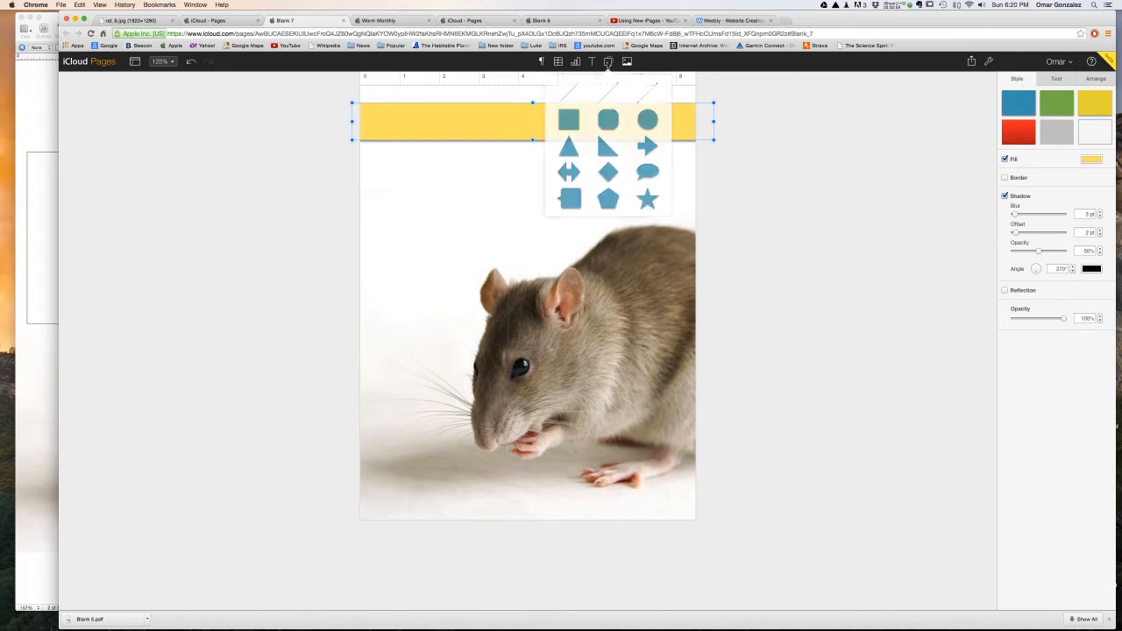
{"action": "left_click", "coordinate": [572, 117]}
{"action": "left_click_drag", "start_coordinate": [534, 282], "coordinate": [394, 117]}
{"action": "left_click_drag", "start_coordinate": [434, 175], "coordinate": [701, 151]}
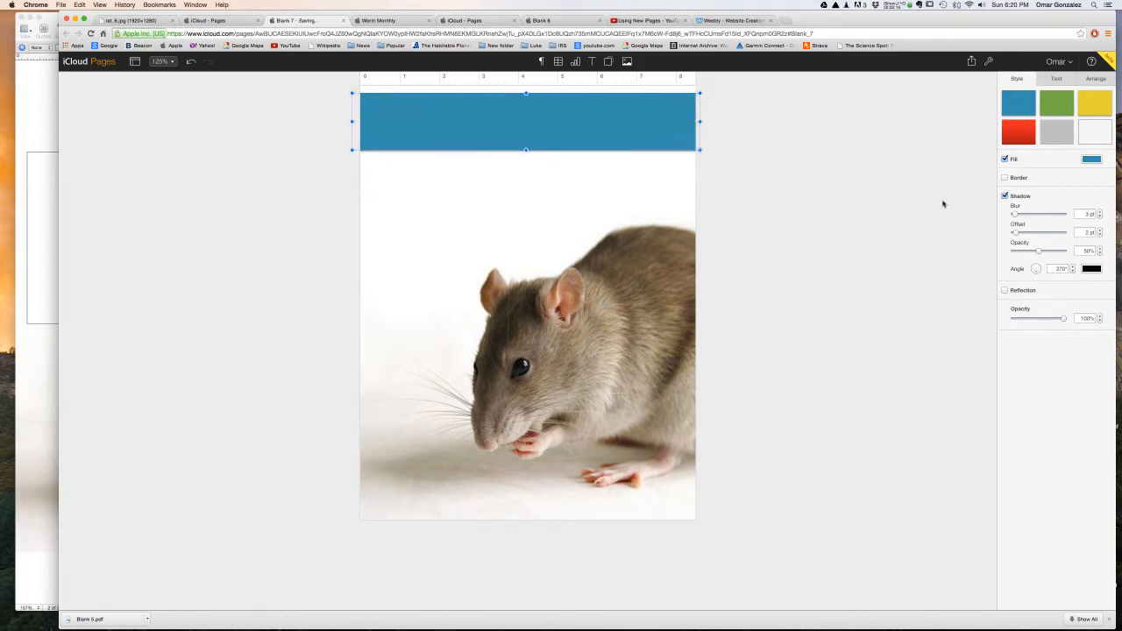
Send the blue rectangle backward so that it sits behind the yellow banner
{"action": "left_click", "coordinate": [1097, 80]}
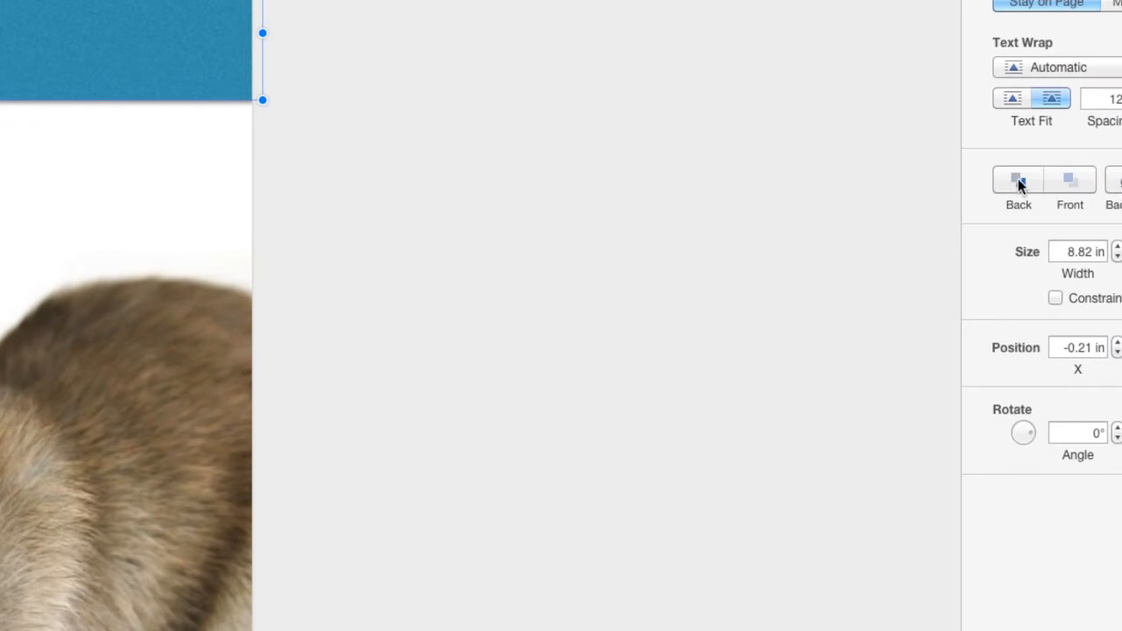
{"action": "left_click", "coordinate": [1016, 184]}
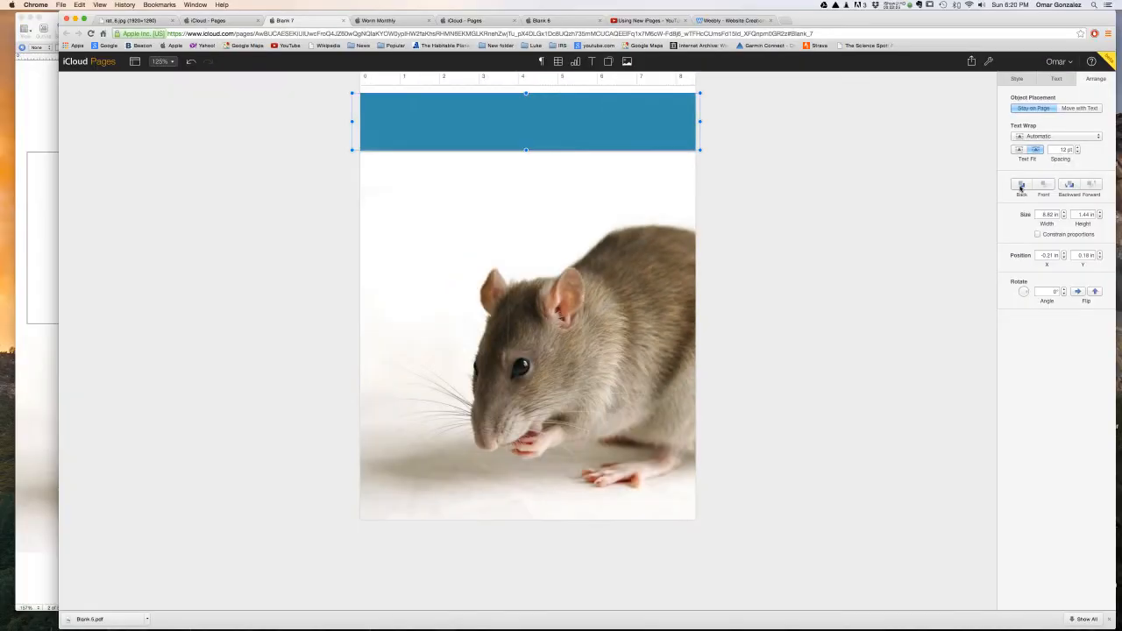
{"action": "left_click", "coordinate": [1021, 186]}
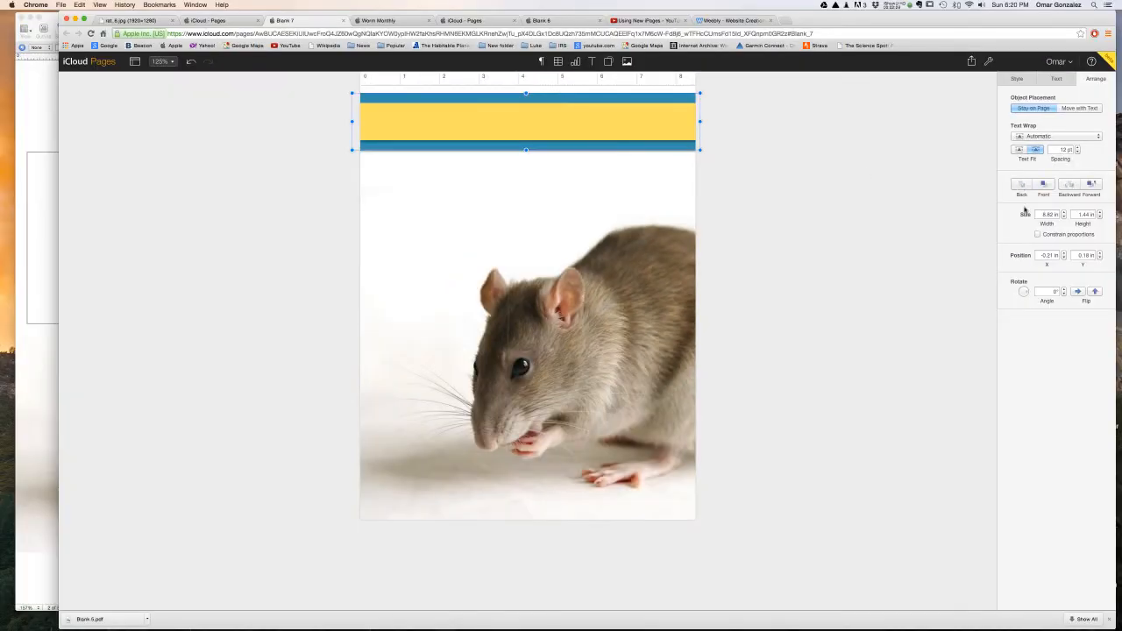
Try a dark gold fill on the rear rectangle, change it to dark gray, and set its shadow offset to 20 pt
{"action": "left_click", "coordinate": [1017, 79]}
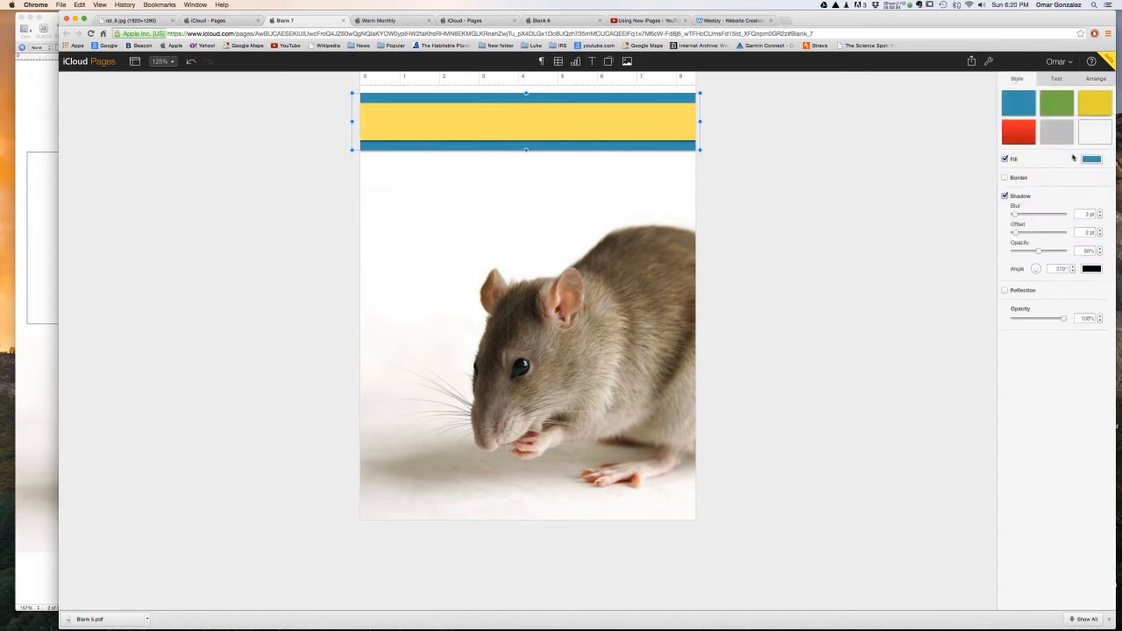
{"action": "left_click", "coordinate": [1092, 160]}
{"action": "left_click", "coordinate": [1049, 214]}
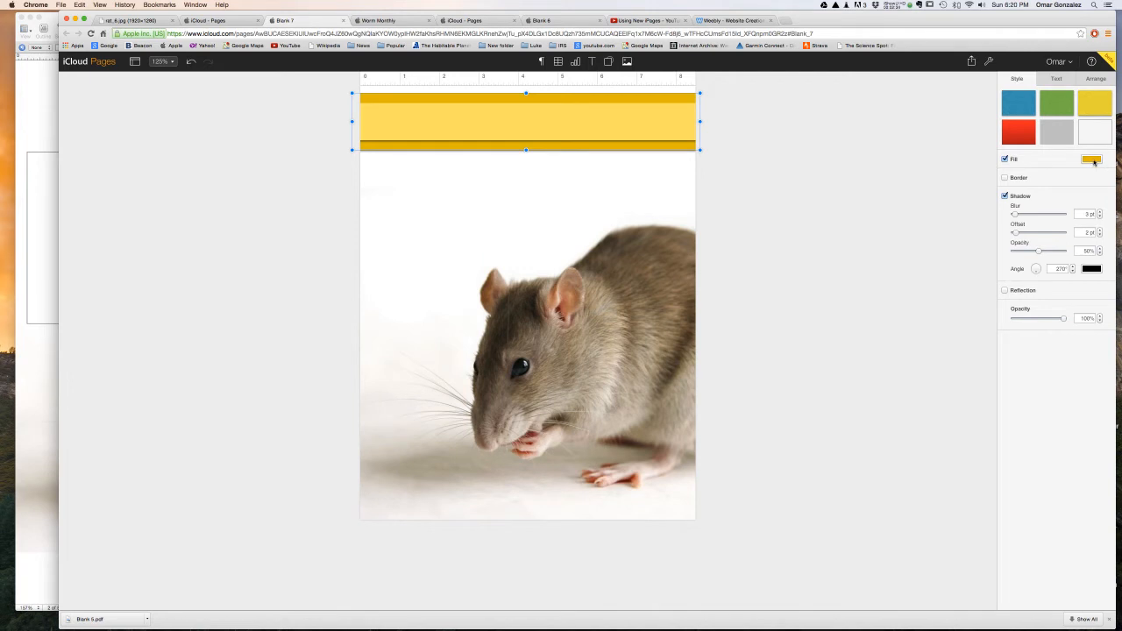
{"action": "left_click", "coordinate": [1092, 159]}
{"action": "left_click", "coordinate": [1064, 233]}
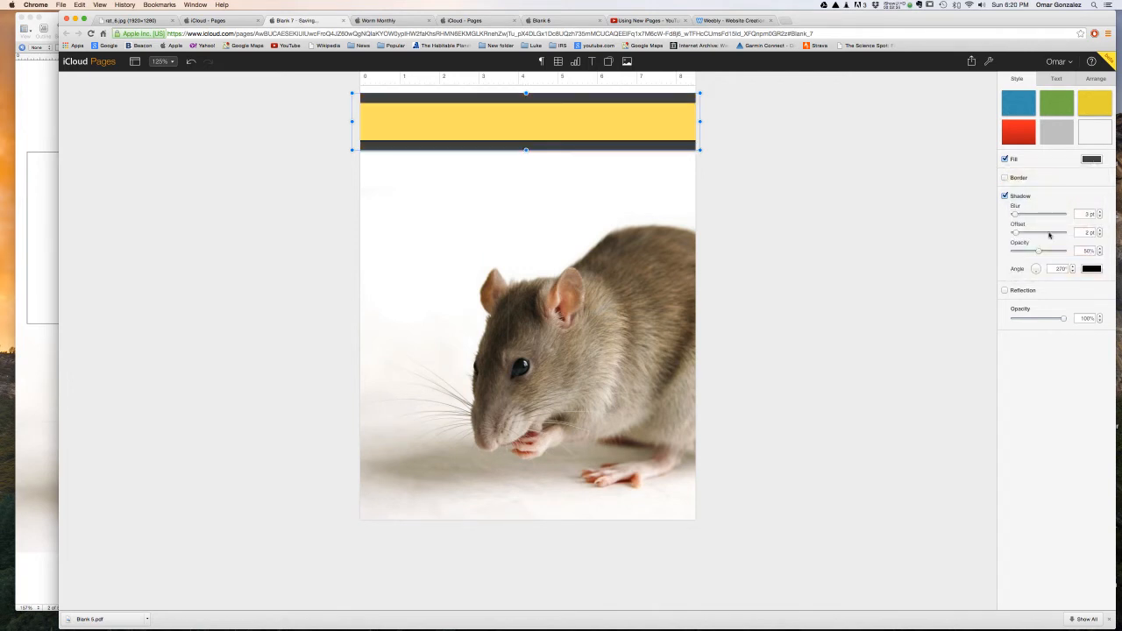
{"action": "left_click", "coordinate": [842, 226]}
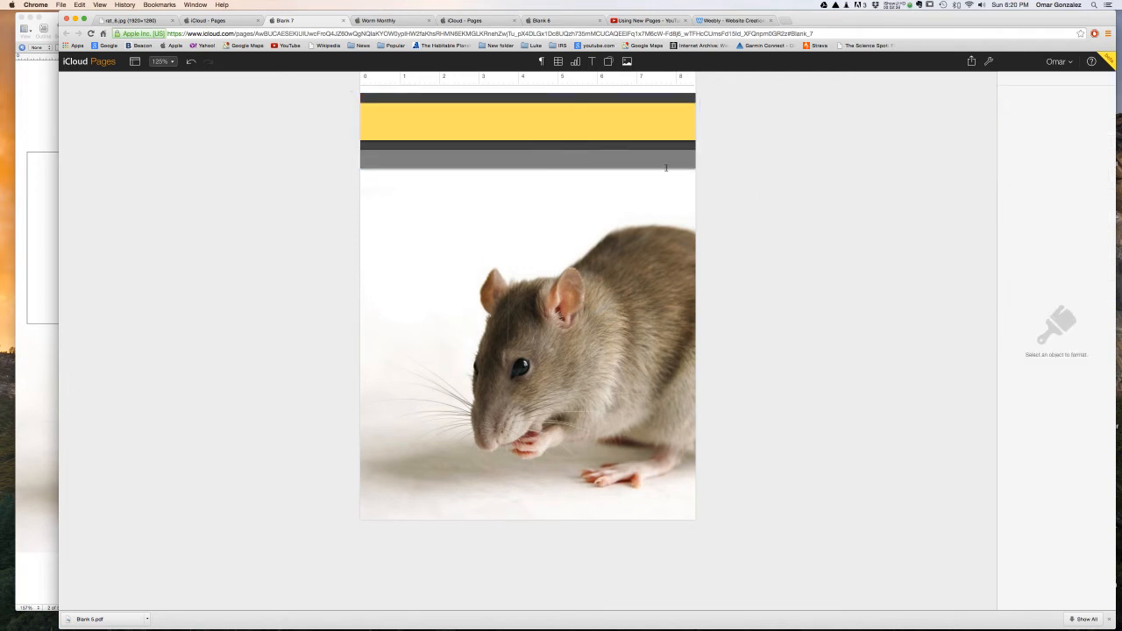
Reset the rear rectangle's shadow by switching it off and on, and adjust the shadow settings
{"action": "left_click", "coordinate": [649, 163]}
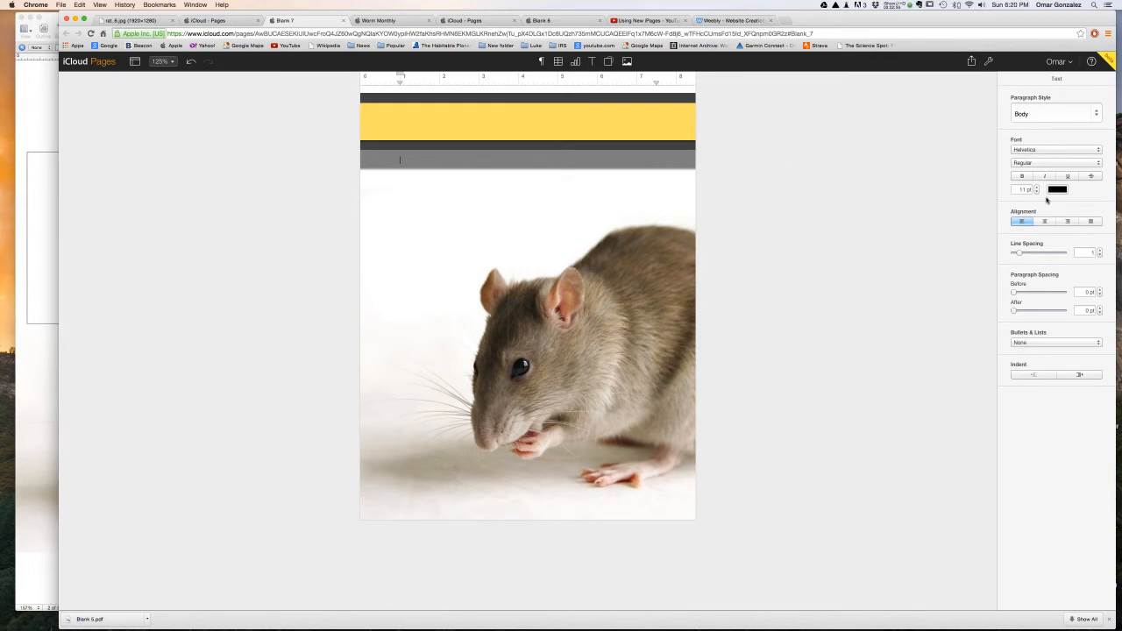
{"action": "left_click", "coordinate": [653, 148]}
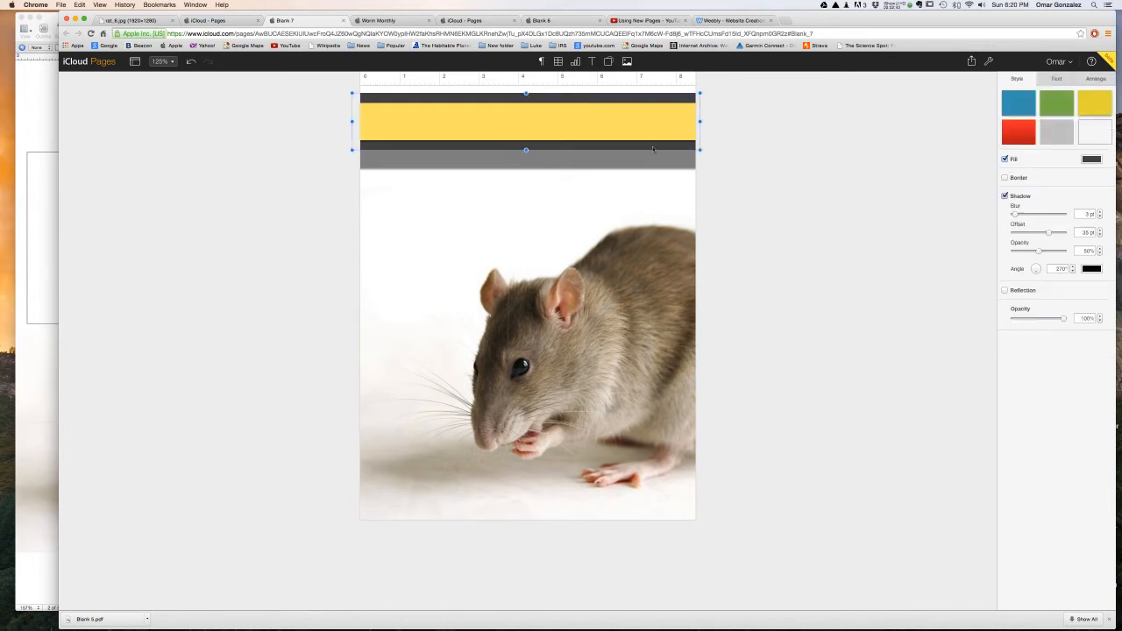
{"action": "left_click", "coordinate": [1006, 197]}
{"action": "left_click", "coordinate": [1006, 197]}
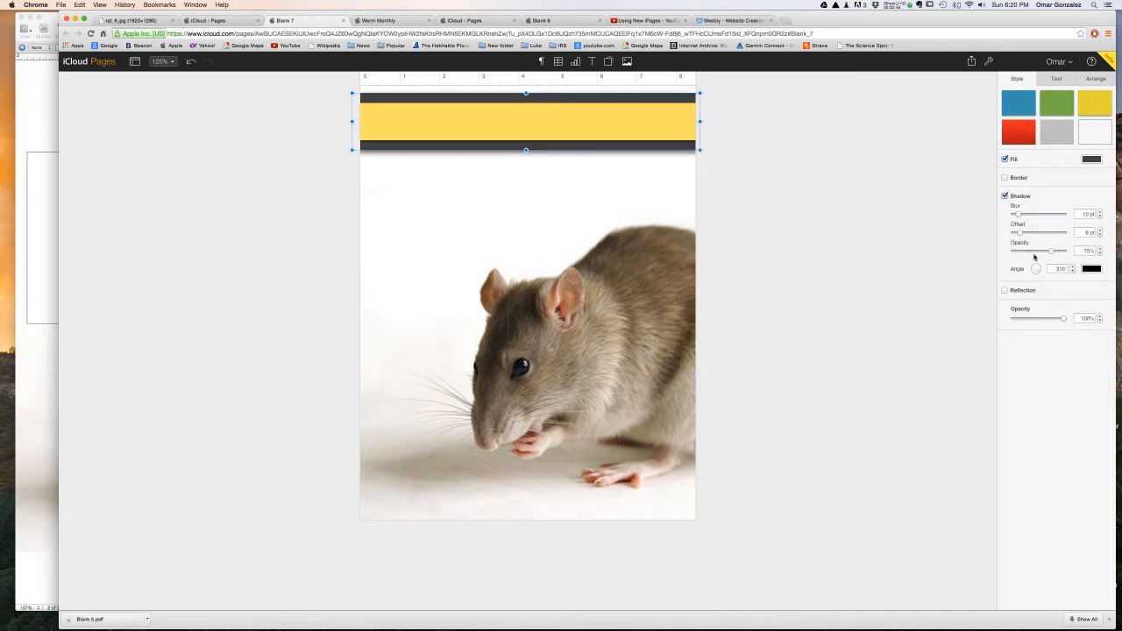
{"action": "left_click_drag", "start_coordinate": [1023, 255], "coordinate": [1047, 253]}
{"action": "left_click", "coordinate": [834, 219]}
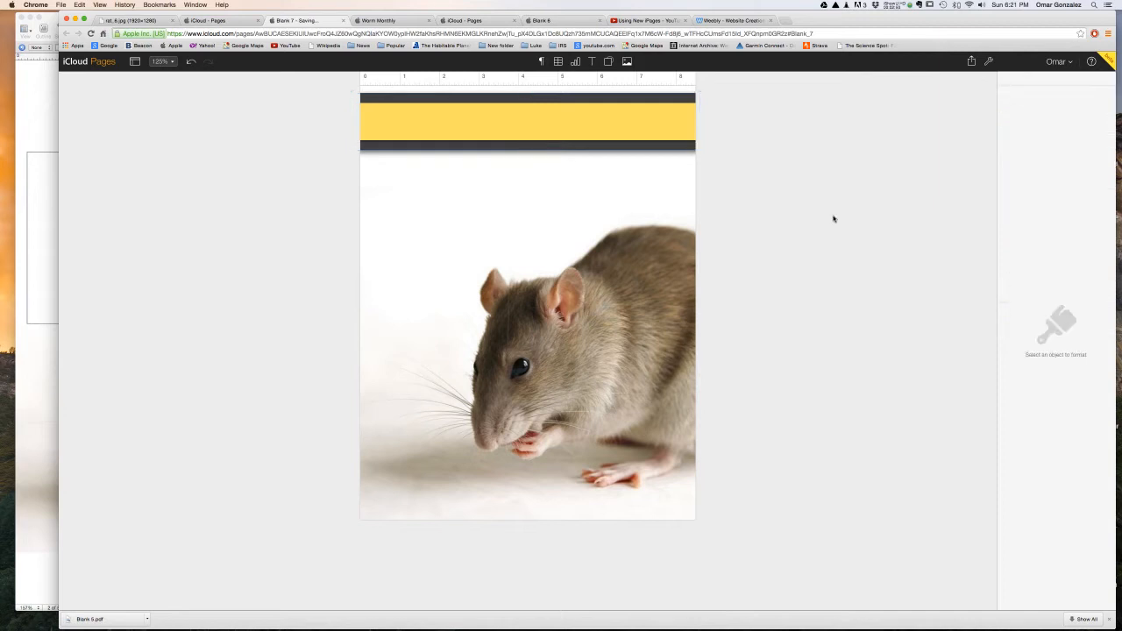
Apply the light gray preset shape style to the rear rectangle
{"action": "left_click", "coordinate": [607, 147]}
{"action": "left_click", "coordinate": [1068, 136]}
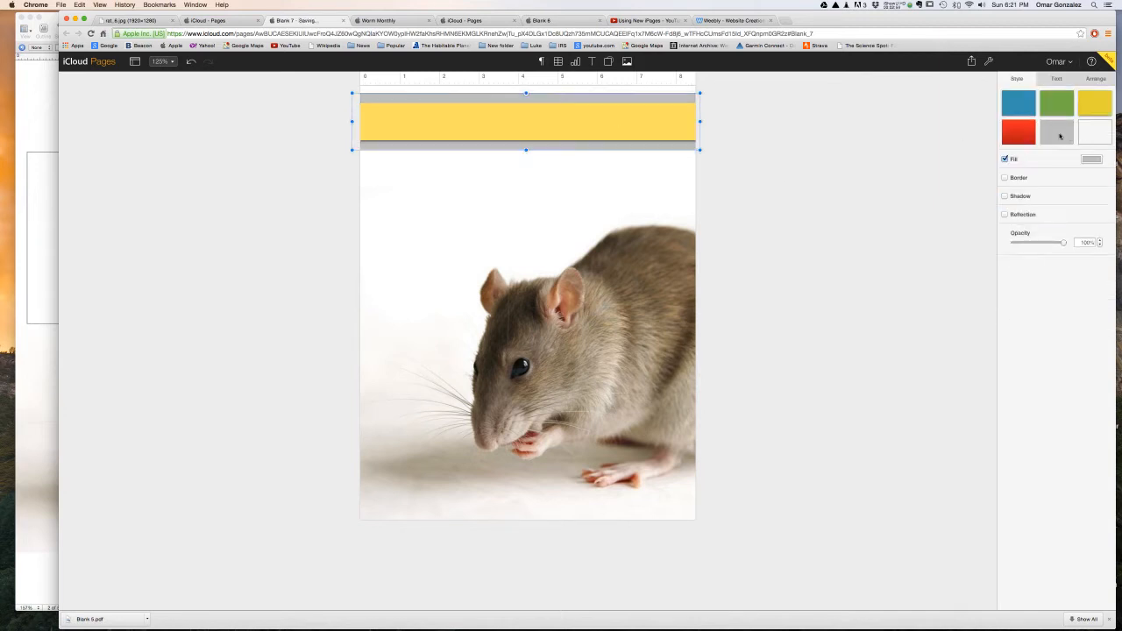
{"action": "left_click", "coordinate": [919, 156]}
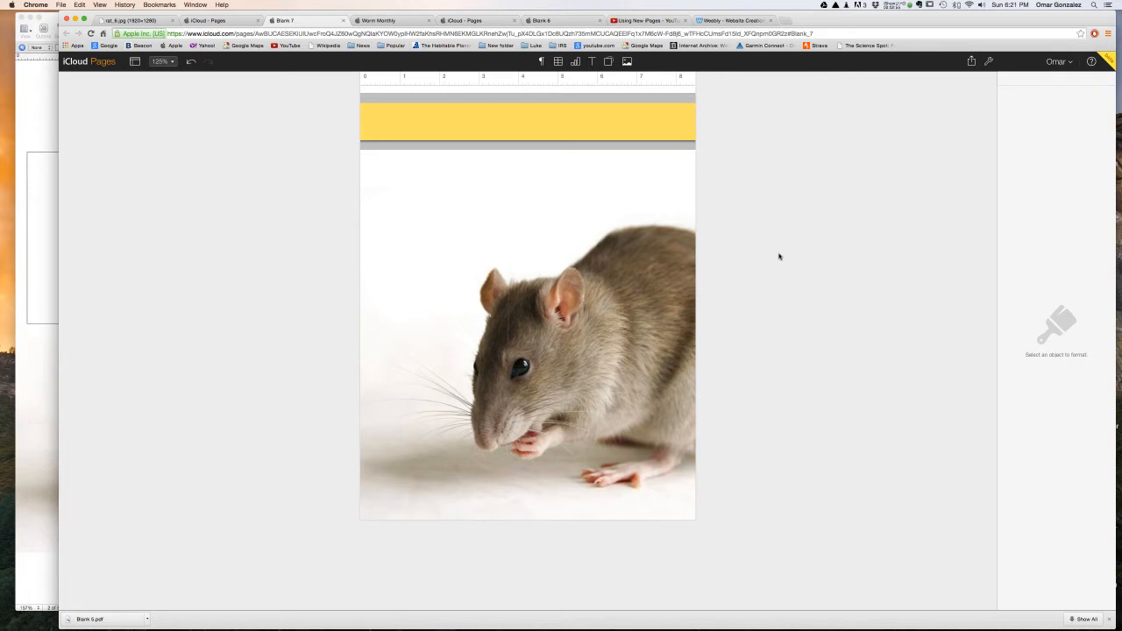
Resize the rear gray rectangle so that only thin strips show above and below the yellow banner
{"action": "left_click", "coordinate": [645, 101]}
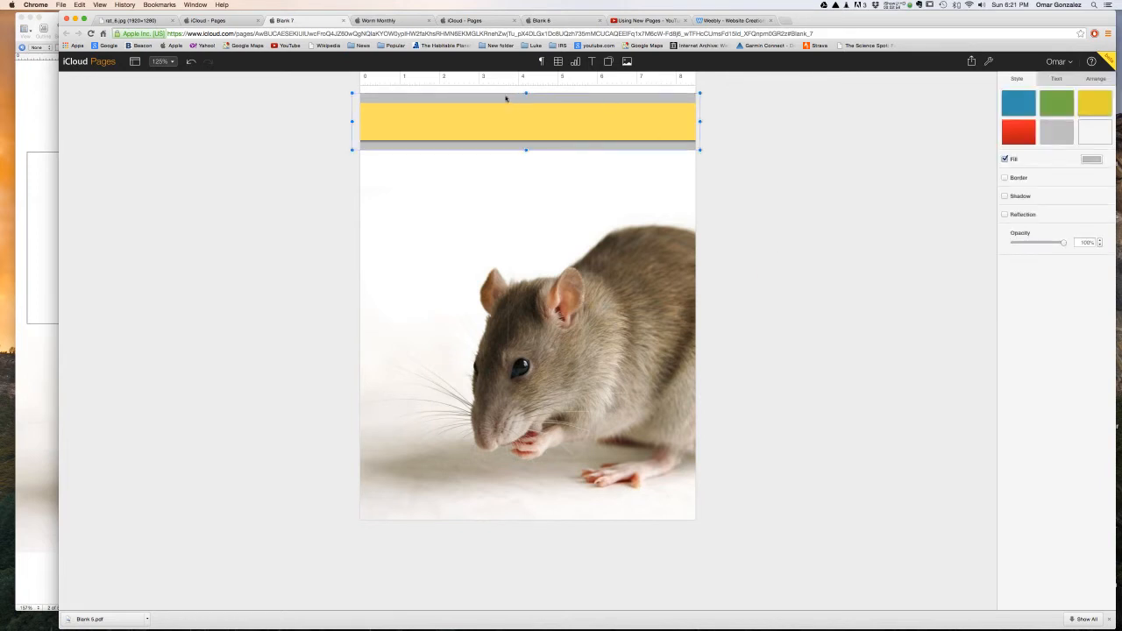
{"action": "left_click_drag", "start_coordinate": [526, 106], "coordinate": [526, 96]}
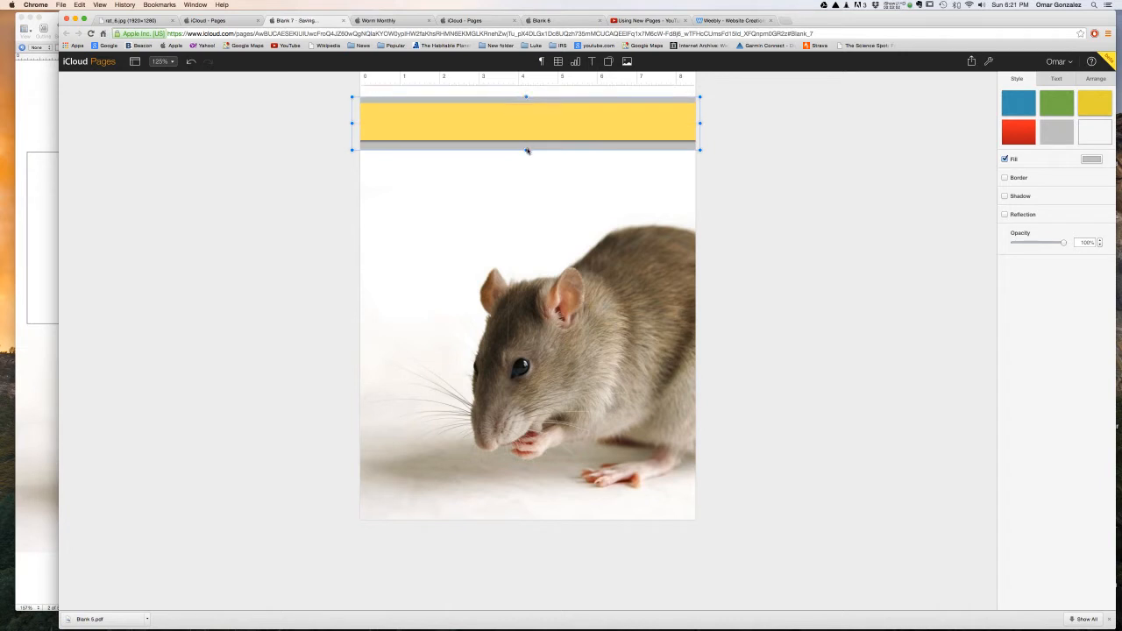
{"action": "left_click_drag", "start_coordinate": [527, 151], "coordinate": [526, 145]}
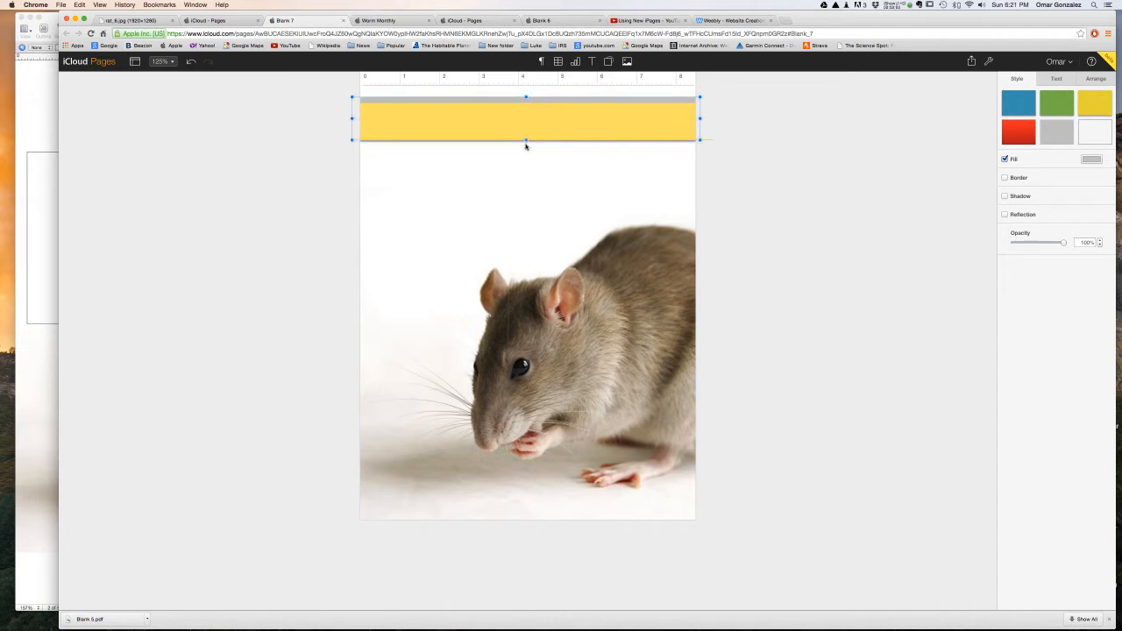
{"action": "left_click", "coordinate": [788, 228]}
{"action": "left_click", "coordinate": [887, 192]}
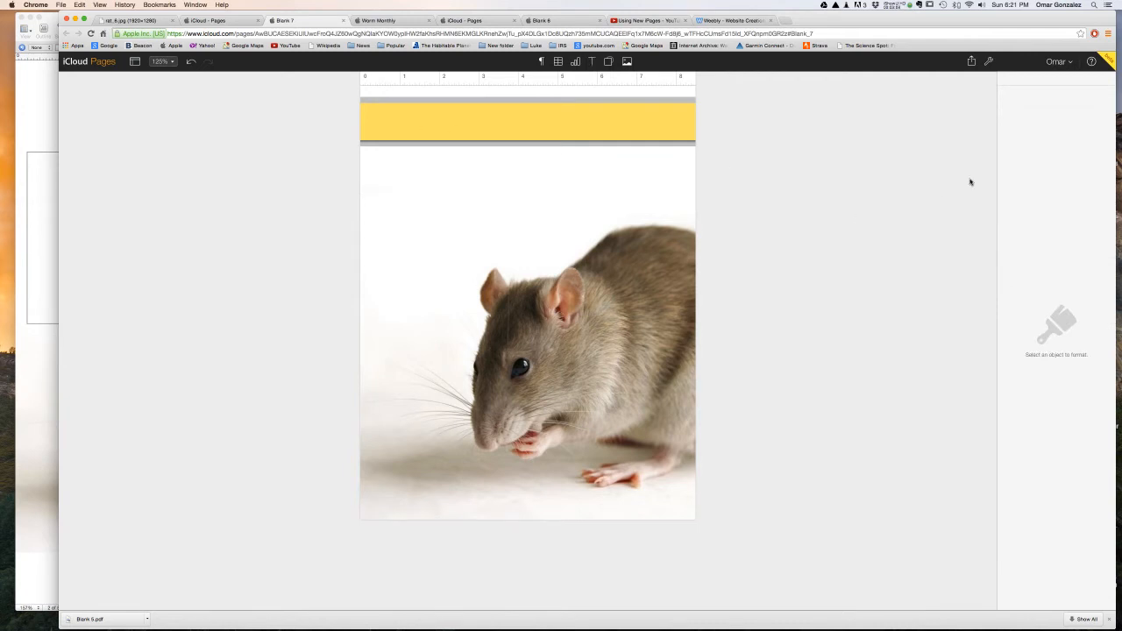
Insert a text box reading RAT and move it into the white space just below the banner
{"action": "left_click", "coordinate": [592, 62]}
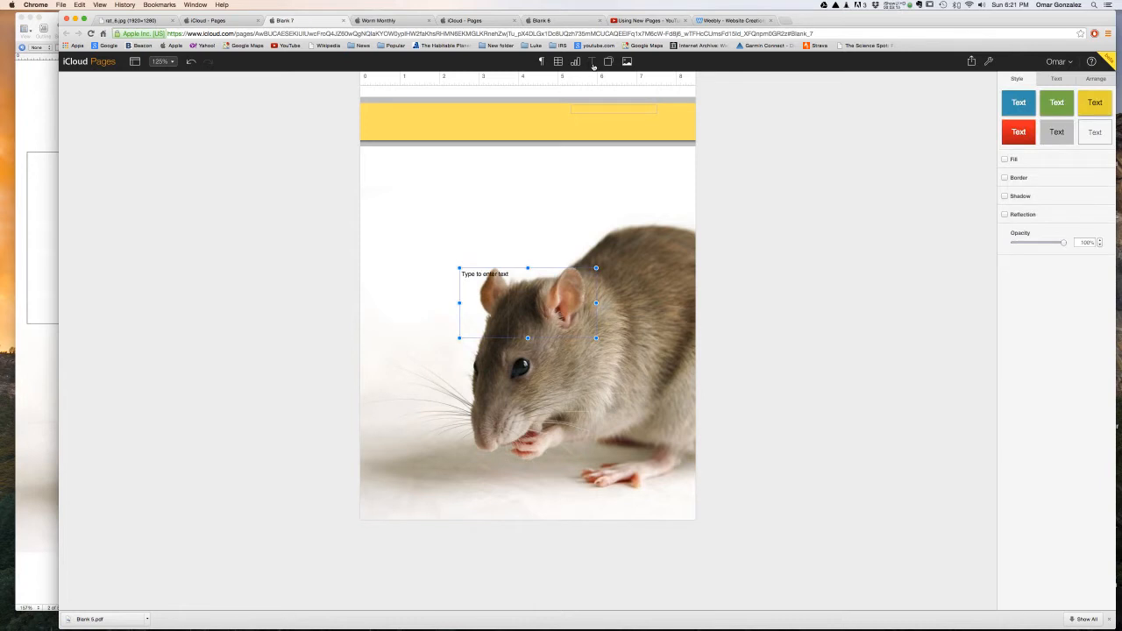
{"action": "key", "text": "Escape"}
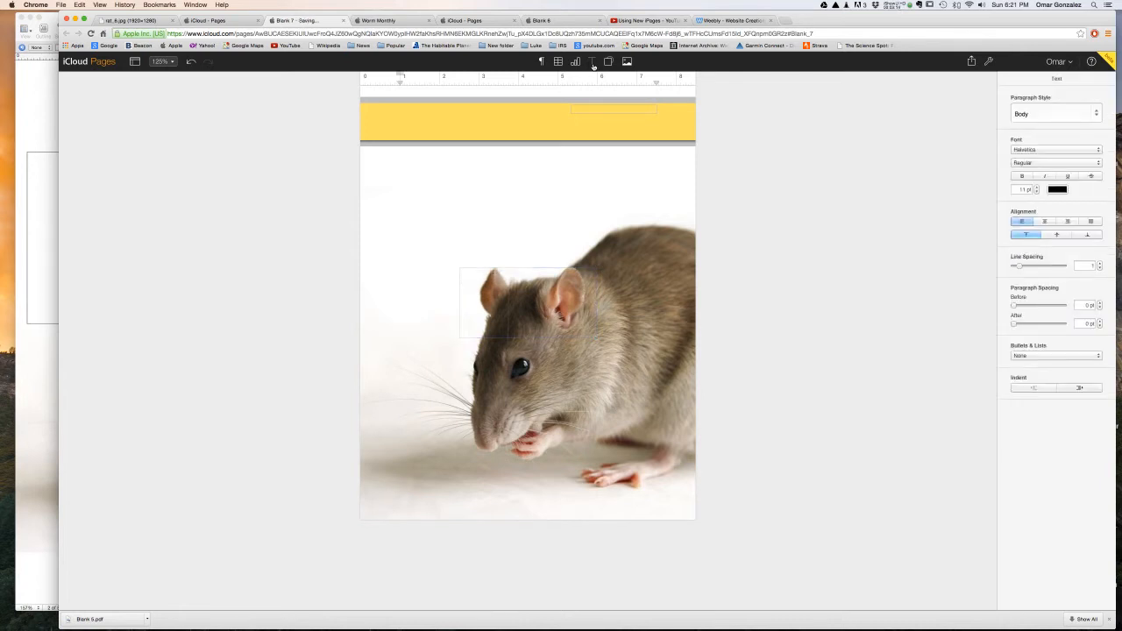
{"action": "type", "text": "RAT"}
{"action": "left_click", "coordinate": [519, 285]}
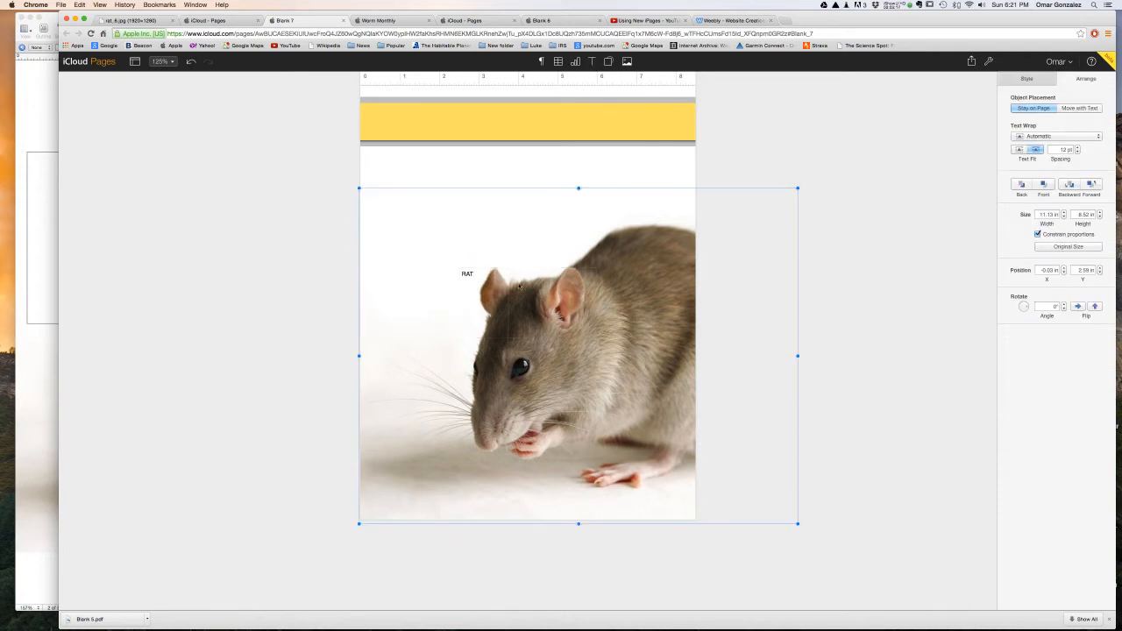
{"action": "left_click", "coordinate": [468, 279]}
{"action": "left_click_drag", "start_coordinate": [468, 279], "coordinate": [458, 176]}
{"action": "left_click", "coordinate": [460, 174]}
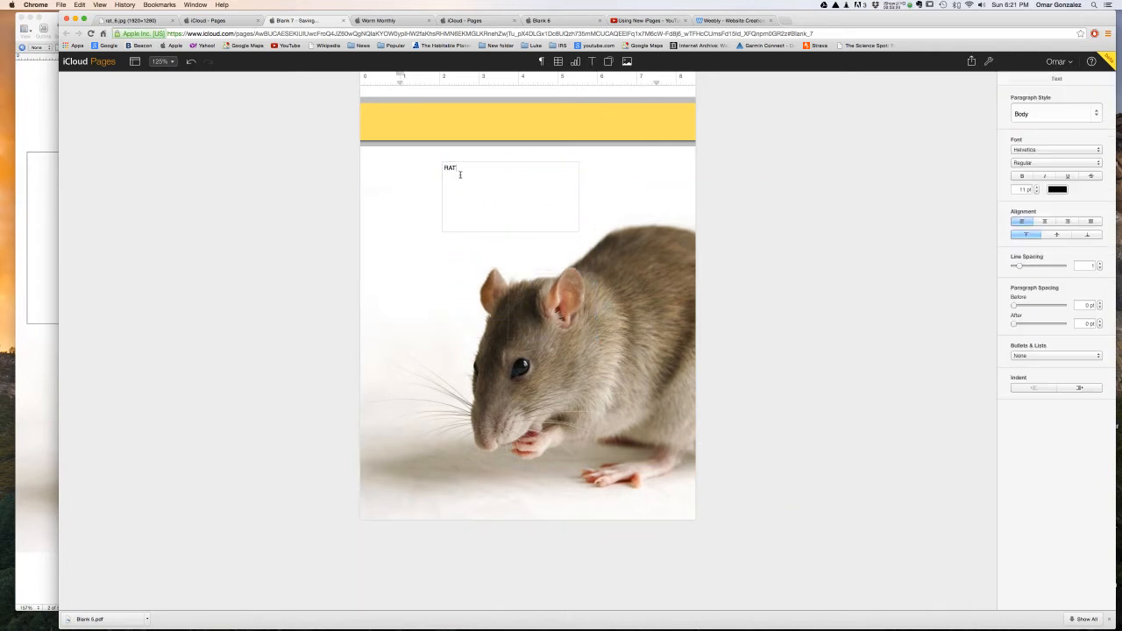
Set the font size of the RAT text to 80 pt
{"action": "double_click", "coordinate": [461, 175]}
{"action": "left_click", "coordinate": [1026, 189]}
{"action": "type", "text": "80"}
{"action": "key", "text": "Return"}
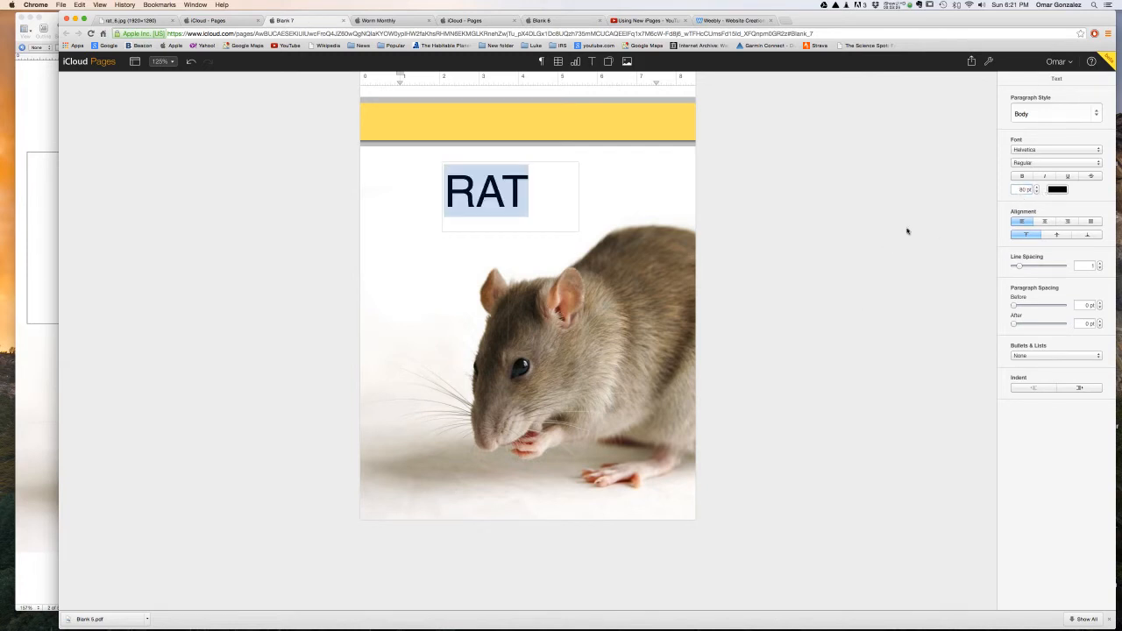
Change the font of the RAT text to Stone Sans ITC TT
{"action": "left_click", "coordinate": [1040, 152]}
{"action": "scroll", "coordinate": [1016, 315], "scroll_direction": "down", "scroll_amount": 15}
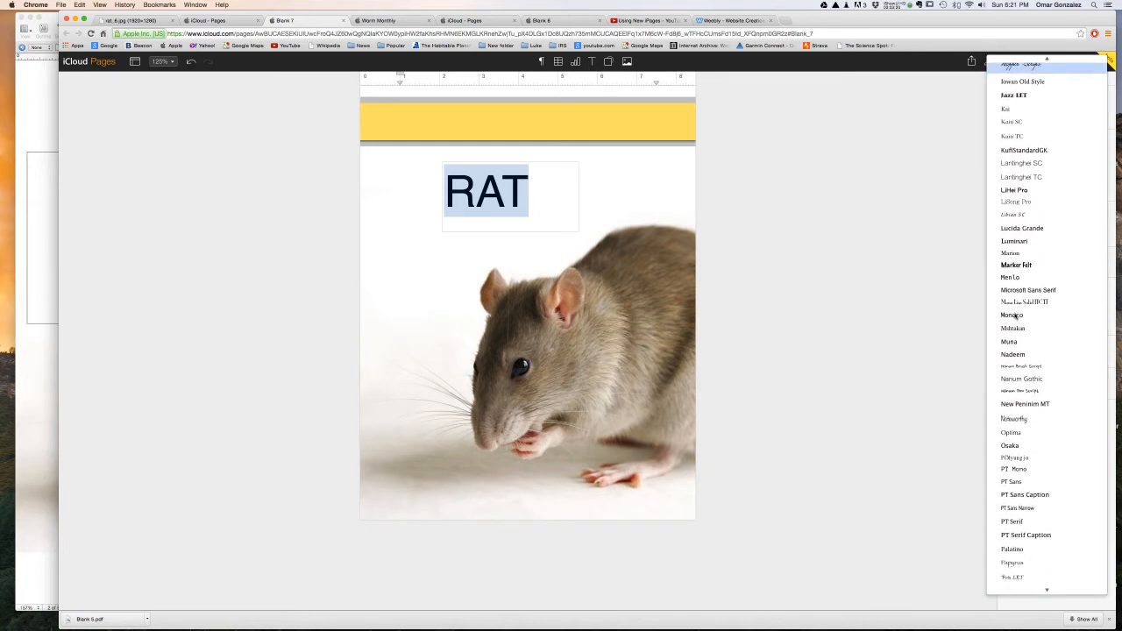
{"action": "scroll", "coordinate": [1015, 316], "scroll_direction": "down", "scroll_amount": 5}
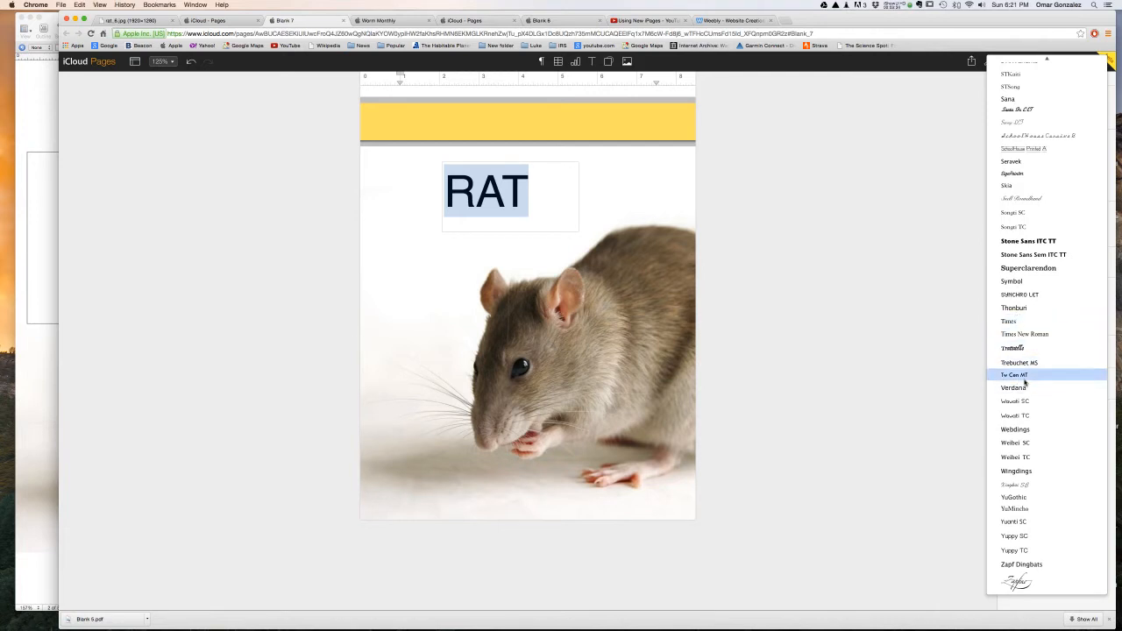
{"action": "scroll", "coordinate": [1024, 376], "scroll_direction": "up", "scroll_amount": 3}
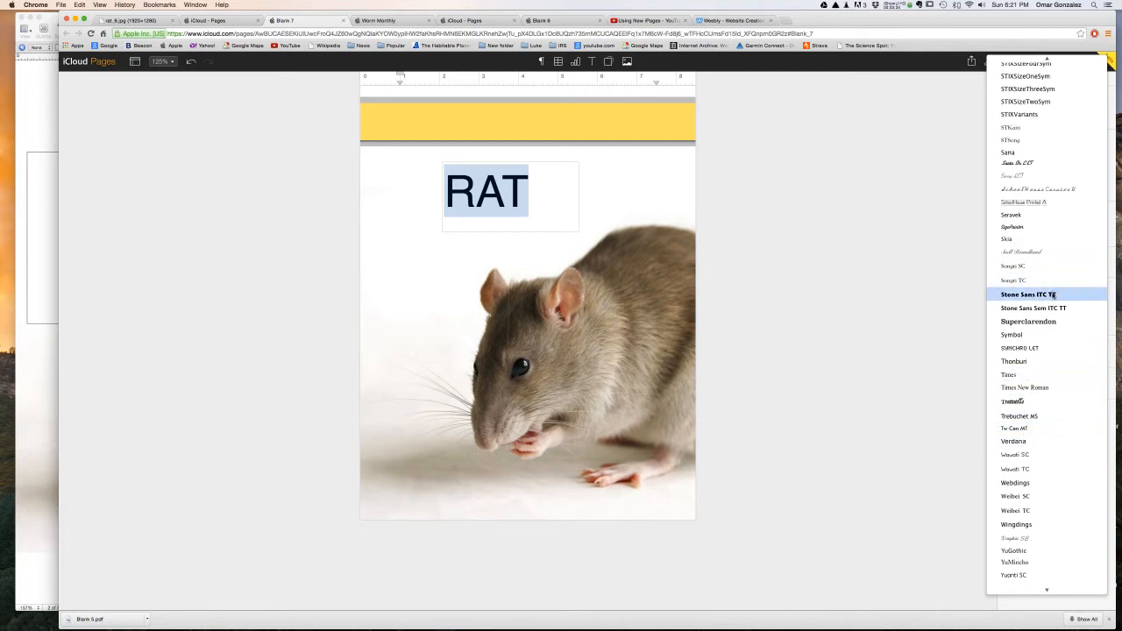
{"action": "left_click", "coordinate": [1054, 295]}
Move the RAT text box up so that it overlaps the yellow banner
{"action": "left_click", "coordinate": [481, 175]}
{"action": "left_click", "coordinate": [514, 188]}
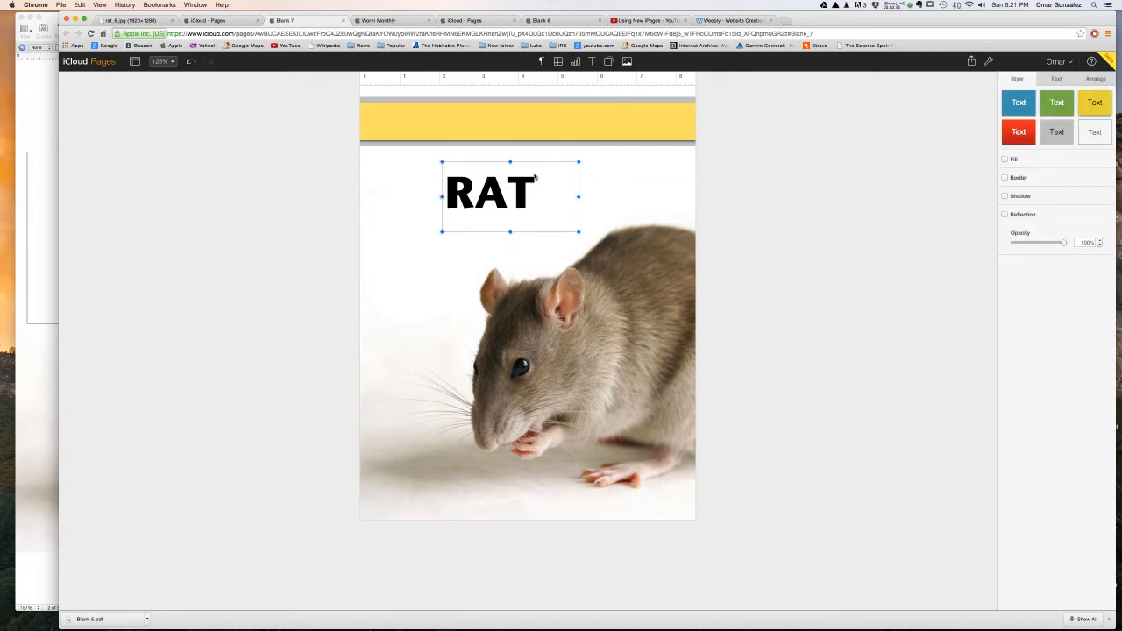
{"action": "left_click_drag", "start_coordinate": [534, 178], "coordinate": [556, 128]}
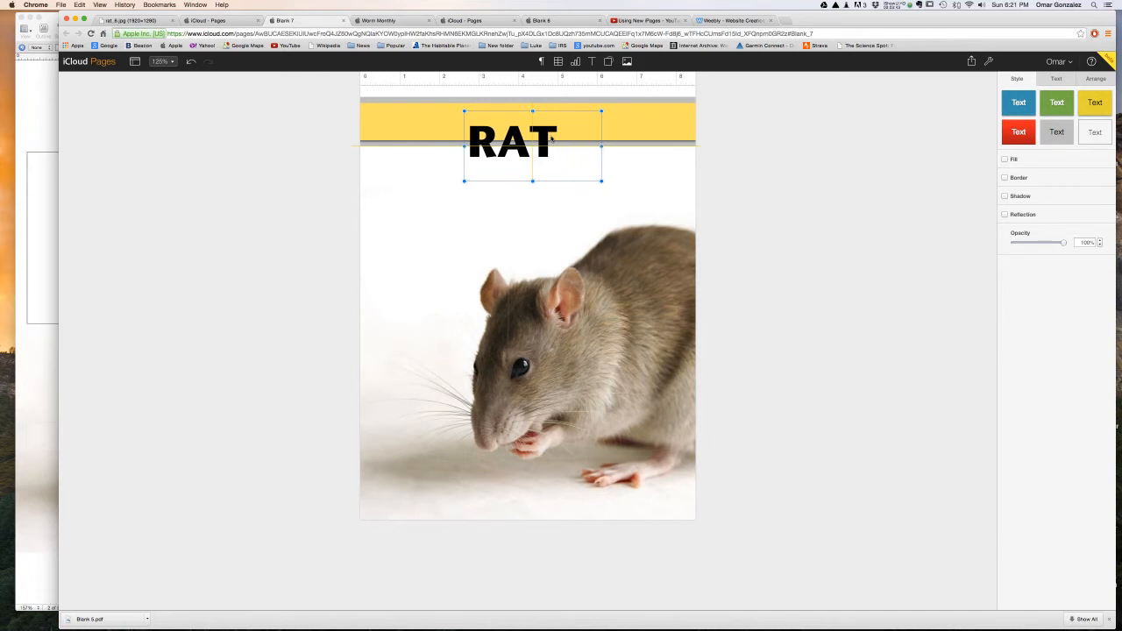
Try sending the RAT text box to the back, and bring it to the front again
{"action": "left_click", "coordinate": [1098, 79]}
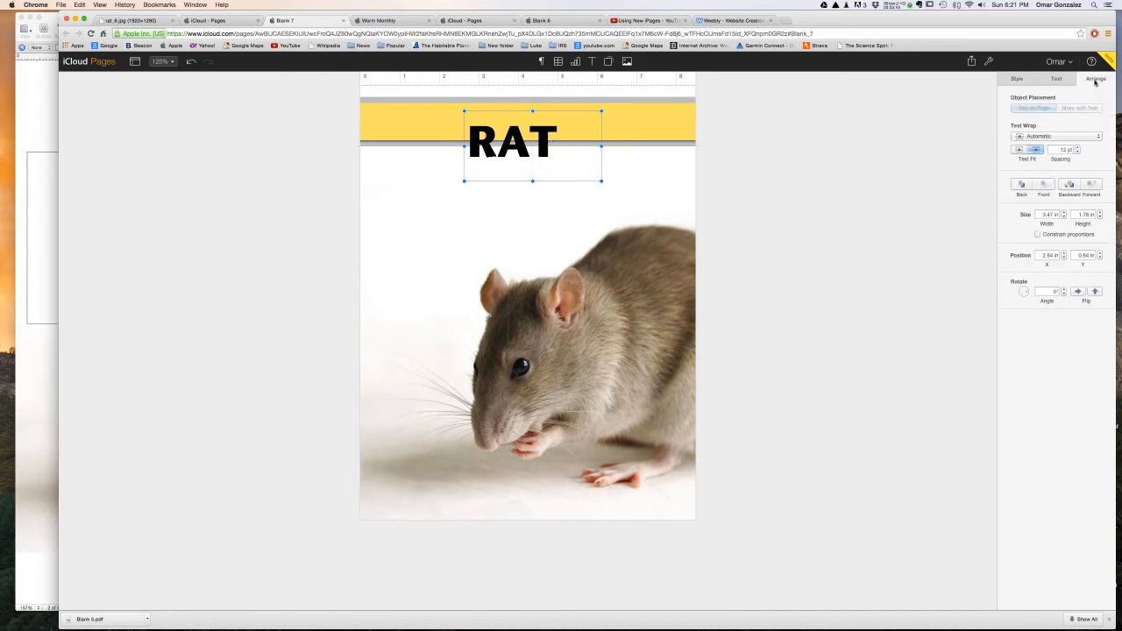
{"action": "left_click", "coordinate": [1022, 185]}
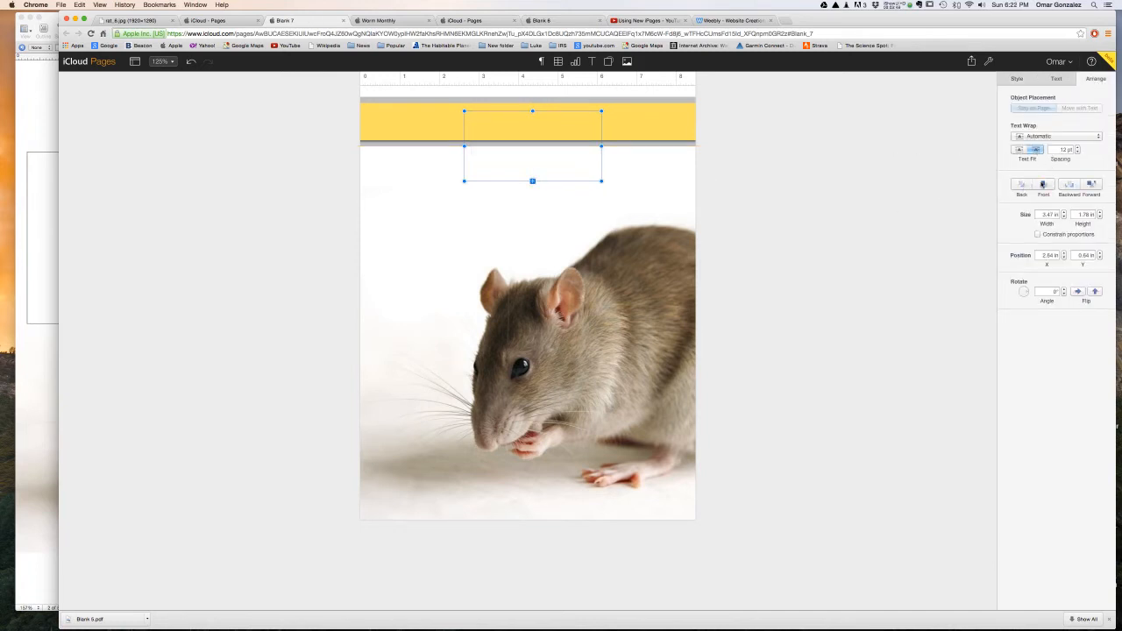
{"action": "left_click", "coordinate": [1044, 185]}
{"action": "left_click", "coordinate": [1073, 185]}
{"action": "left_click", "coordinate": [1045, 185]}
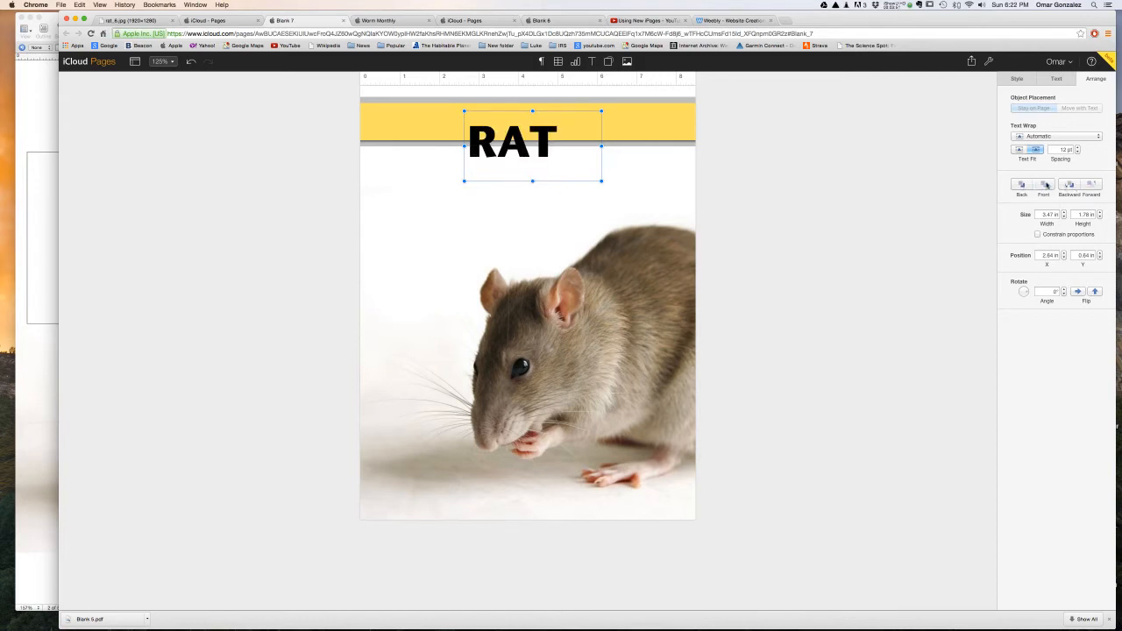
Align the top of the RAT text box with the yellow banner and shorten the box to about 0.94 in high
{"action": "left_click", "coordinate": [927, 190]}
{"action": "left_click_drag", "start_coordinate": [526, 139], "coordinate": [476, 106]}
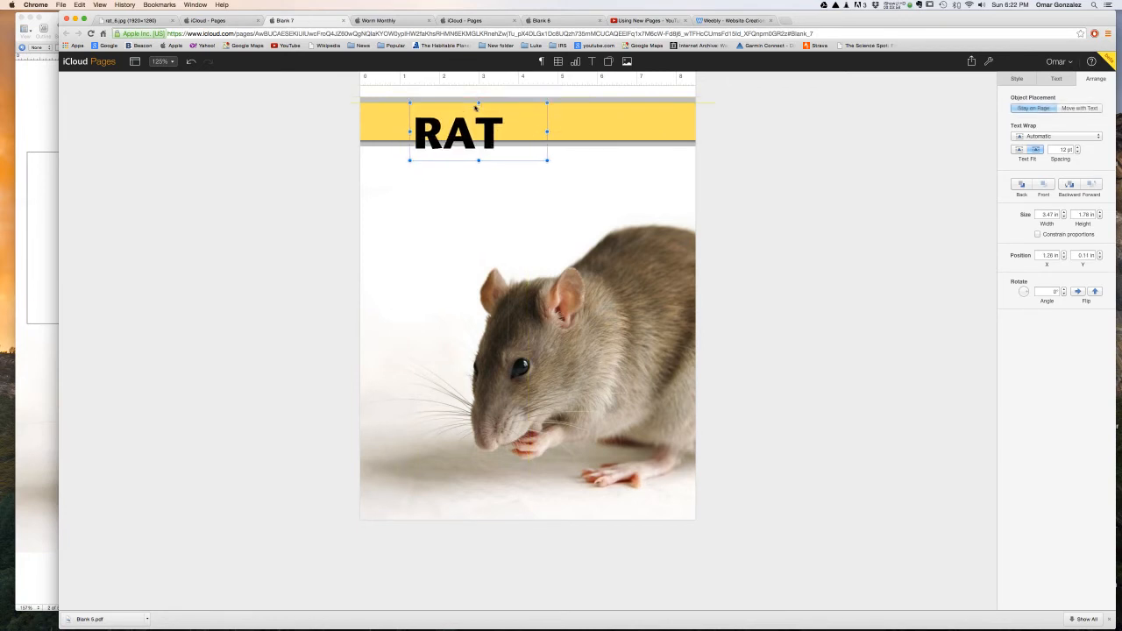
{"action": "left_click_drag", "start_coordinate": [479, 160], "coordinate": [478, 140]}
{"action": "left_click", "coordinate": [505, 202]}
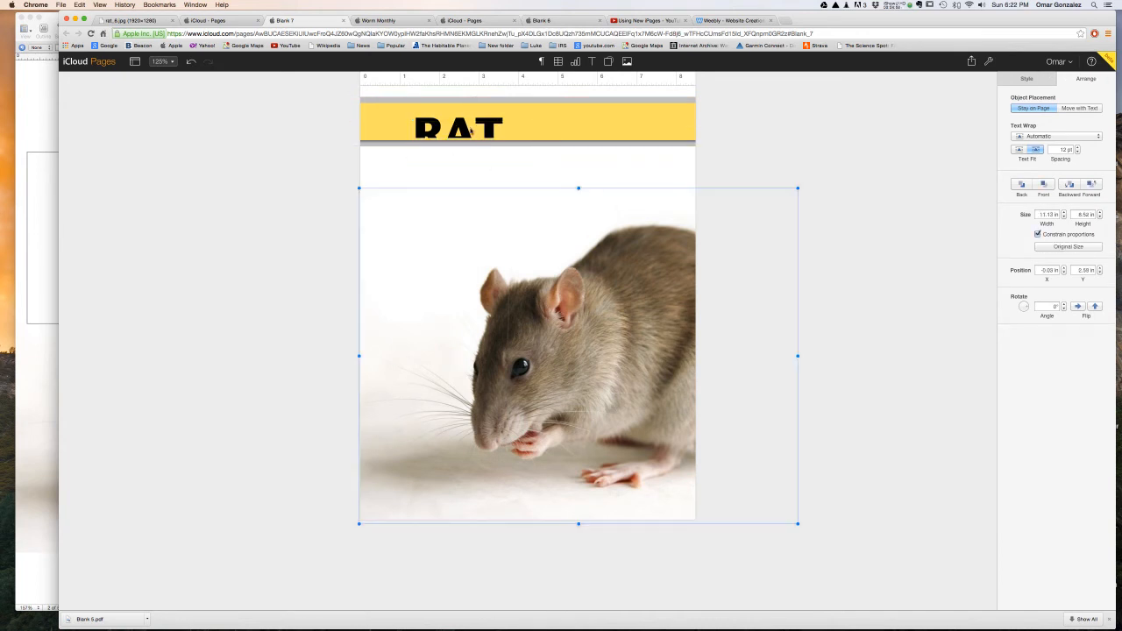
Reduce the RAT text's font size to 54 pt so that it fits inside the yellow banner
{"action": "double_click", "coordinate": [465, 129]}
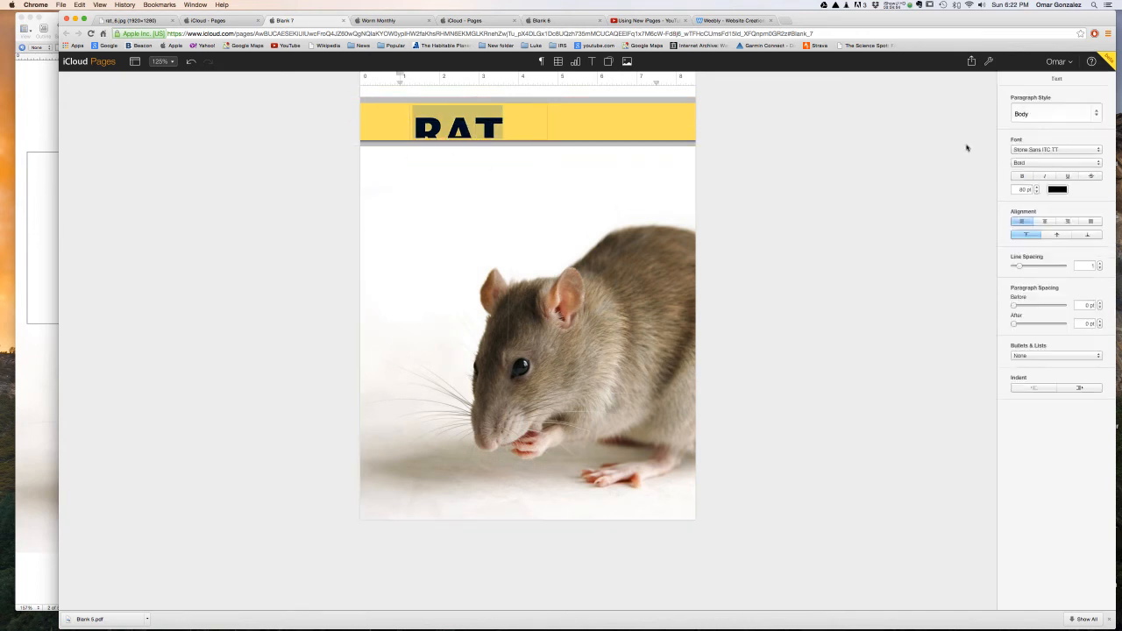
{"action": "left_click", "coordinate": [1038, 192]}
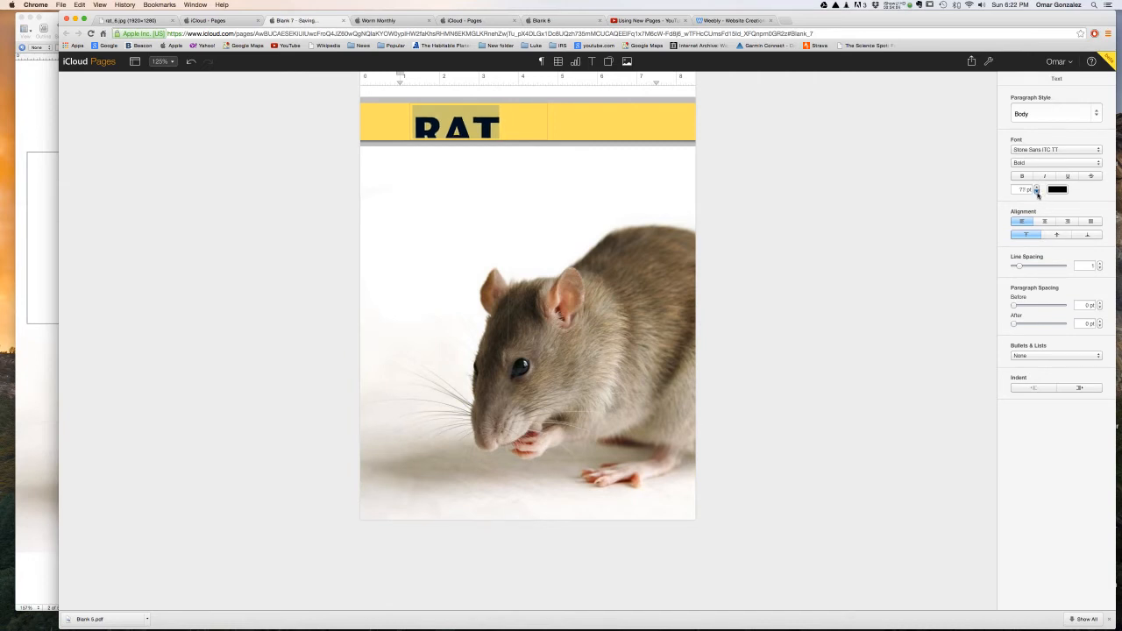
{"action": "left_click", "coordinate": [1038, 192]}
{"action": "left_click", "coordinate": [1037, 192]}
{"action": "left_click", "coordinate": [1037, 192]}
{"action": "left_click", "coordinate": [1038, 192]}
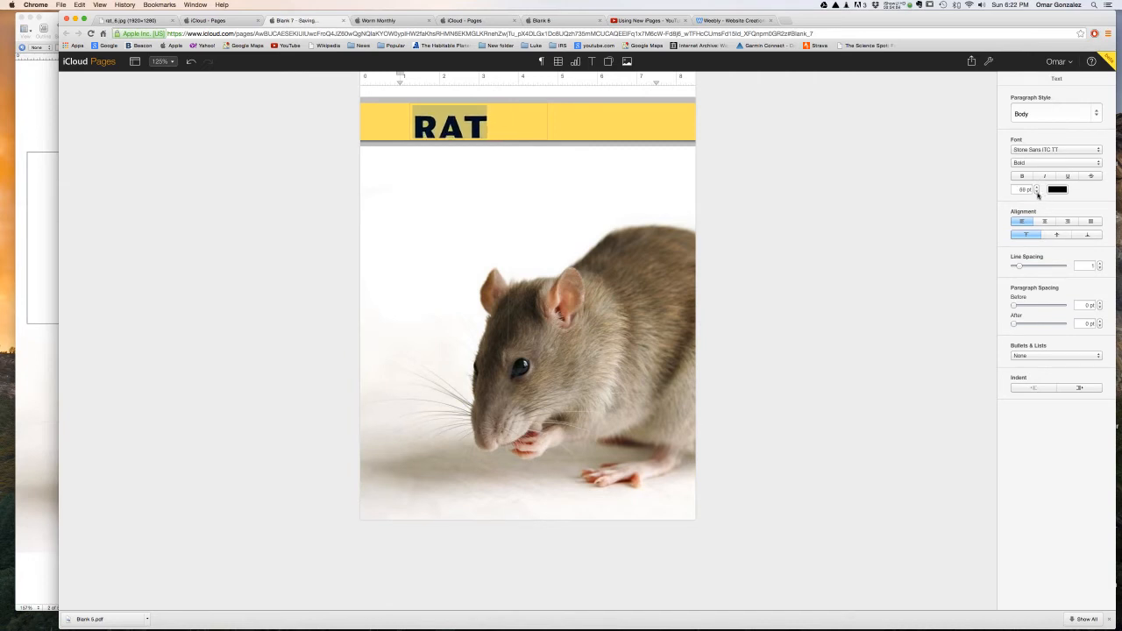
{"action": "left_click", "coordinate": [1037, 192]}
{"action": "left_click", "coordinate": [1037, 192]}
{"action": "left_click", "coordinate": [1037, 192]}
{"action": "left_click", "coordinate": [1037, 192]}
{"action": "left_click", "coordinate": [1038, 192]}
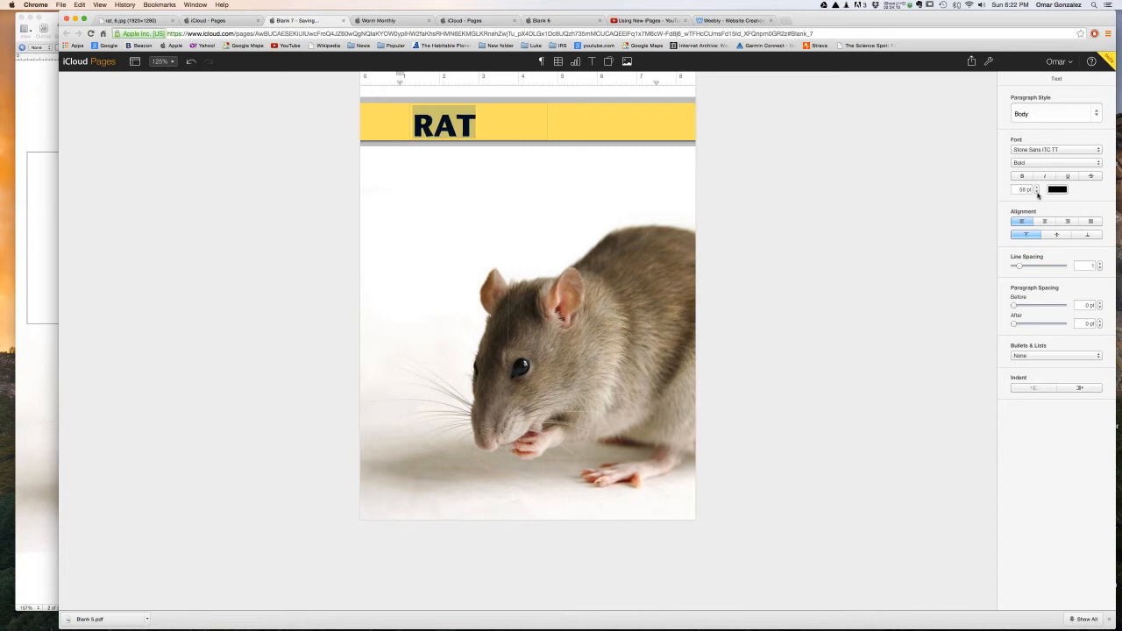
{"action": "left_click", "coordinate": [1037, 192]}
{"action": "left_click", "coordinate": [1037, 192]}
{"action": "left_click", "coordinate": [835, 203]}
Align the RAT text vertically to the middle of its text box
{"action": "left_click", "coordinate": [496, 107]}
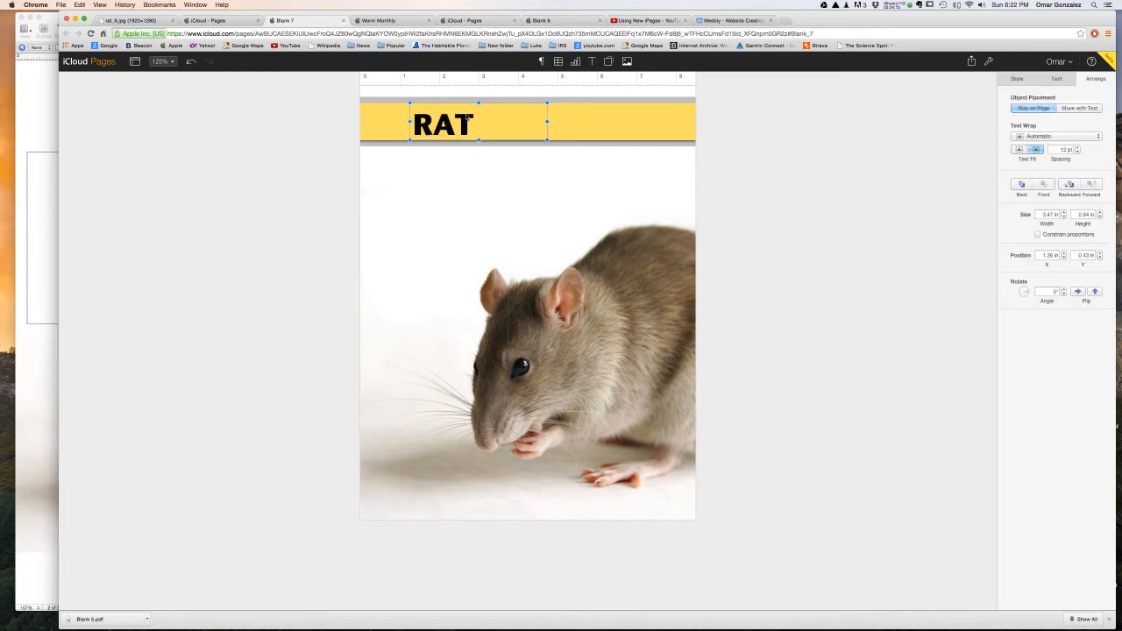
{"action": "left_click", "coordinate": [471, 123]}
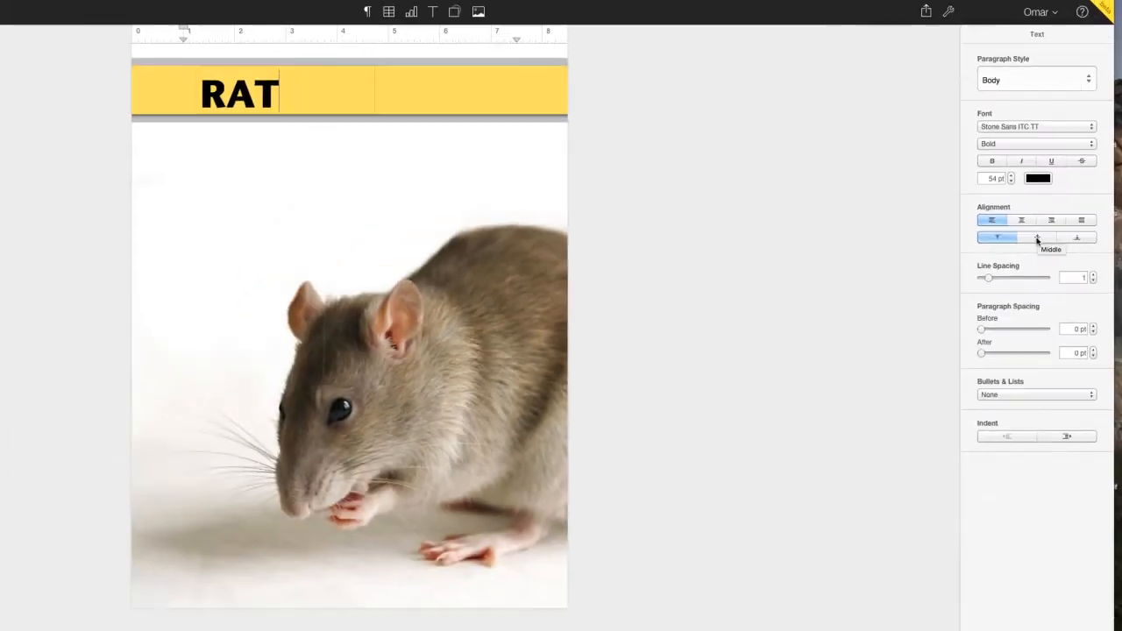
{"action": "left_click", "coordinate": [1038, 238]}
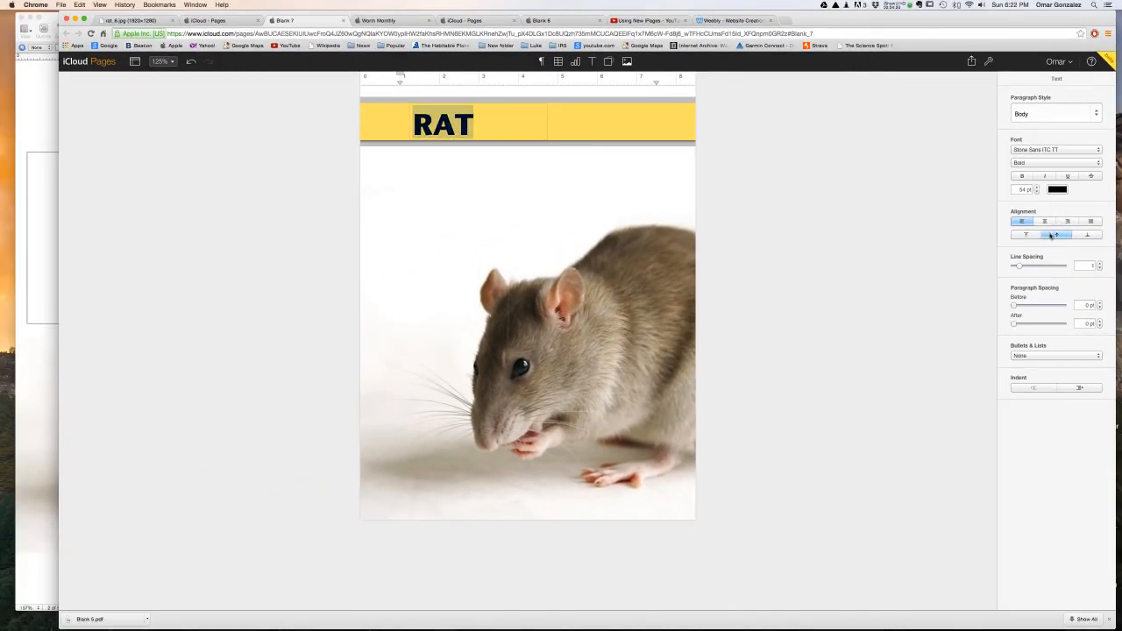
{"action": "left_click", "coordinate": [824, 222]}
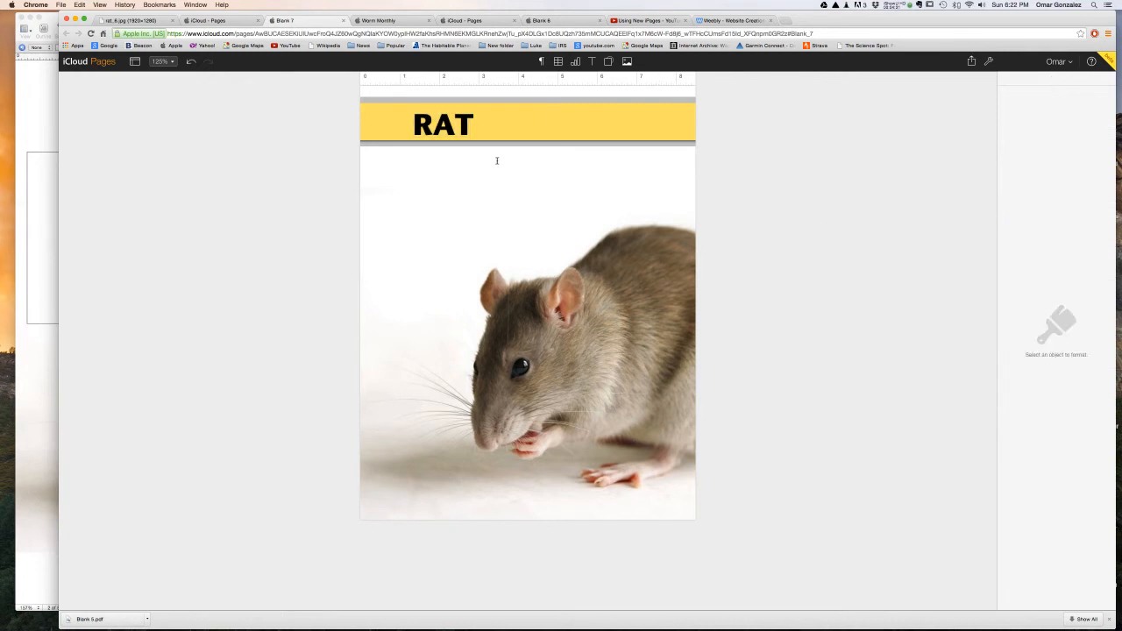
Center the RAT text horizontally in its box, try bottom and top vertical alignment, and restore middle alignment
{"action": "left_click", "coordinate": [444, 124]}
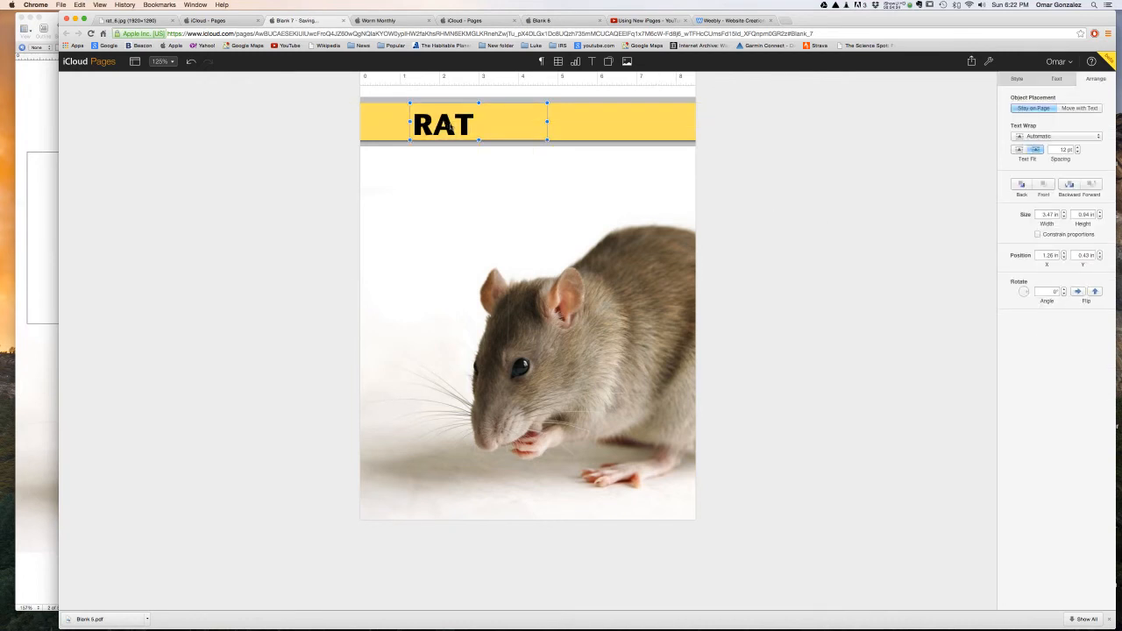
{"action": "left_click_drag", "start_coordinate": [450, 127], "coordinate": [450, 129]}
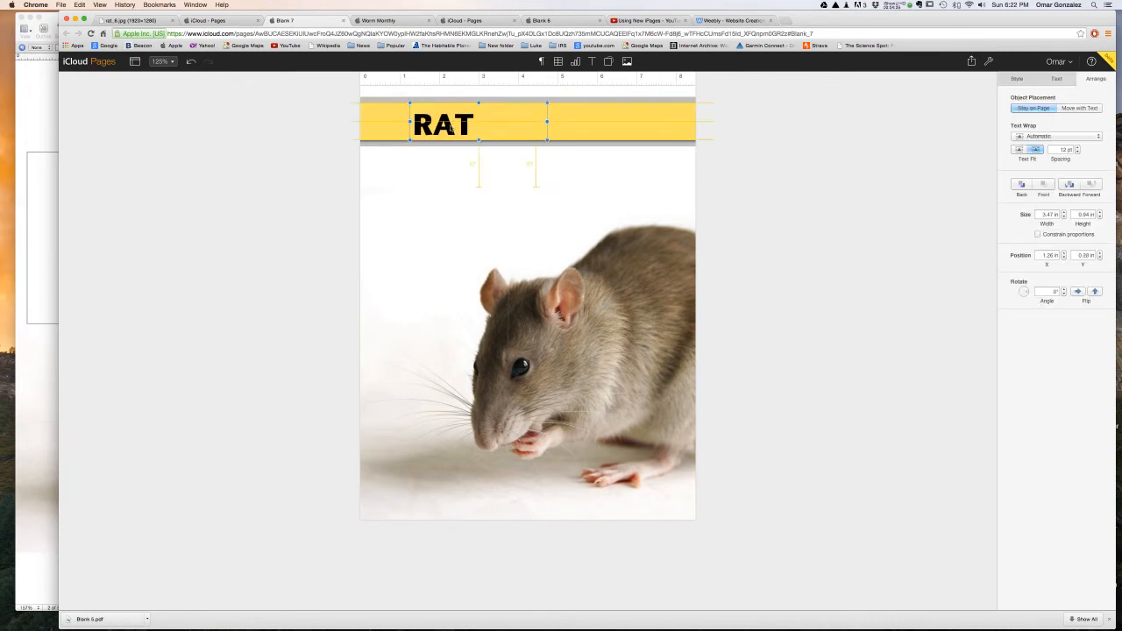
{"action": "double_click", "coordinate": [449, 127]}
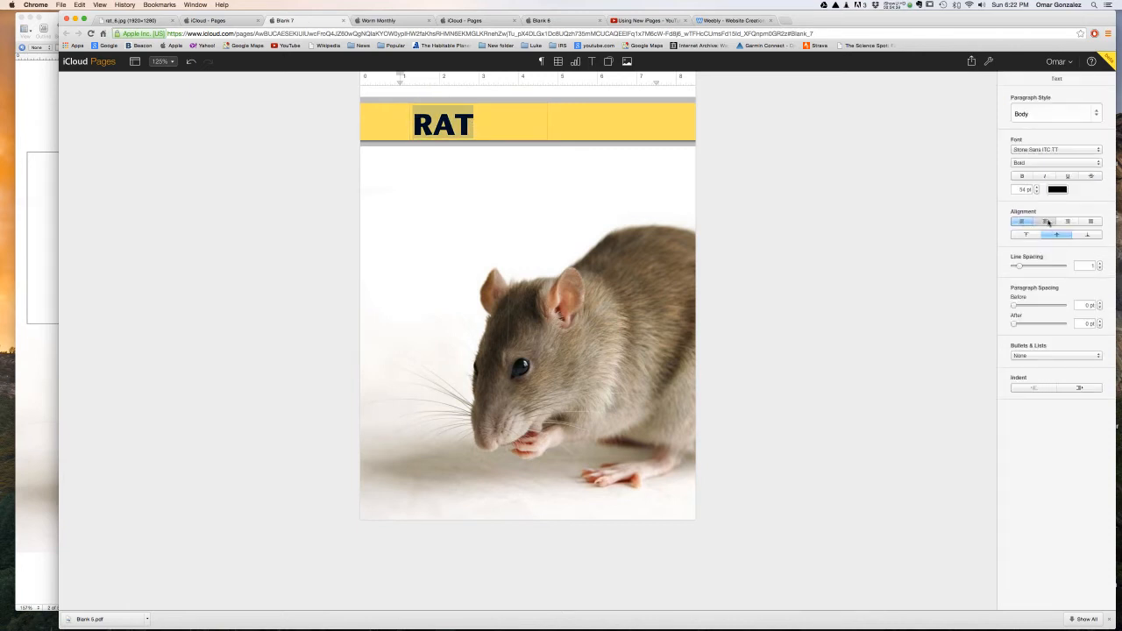
{"action": "left_click", "coordinate": [1047, 221]}
{"action": "left_click", "coordinate": [1091, 236]}
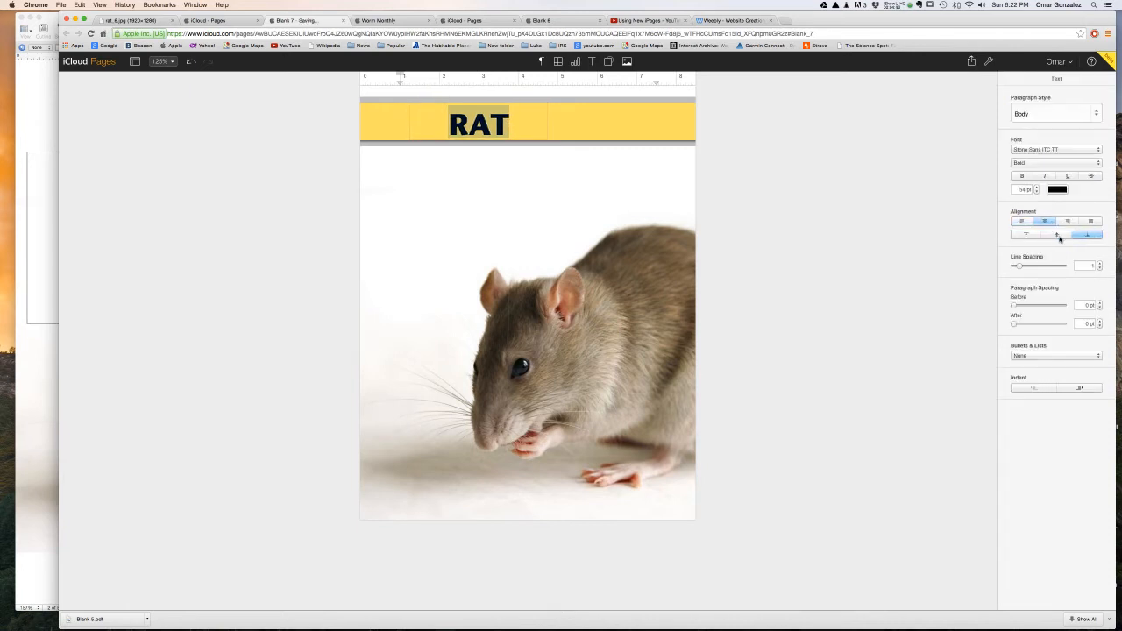
{"action": "left_click", "coordinate": [1030, 235]}
{"action": "left_click", "coordinate": [1068, 235]}
{"action": "left_click", "coordinate": [453, 200]}
Try the RAT text box below the banner, and reposition it on the yellow banner about 0.74 in from the page's left edge
{"action": "left_click_drag", "start_coordinate": [464, 124], "coordinate": [471, 163]}
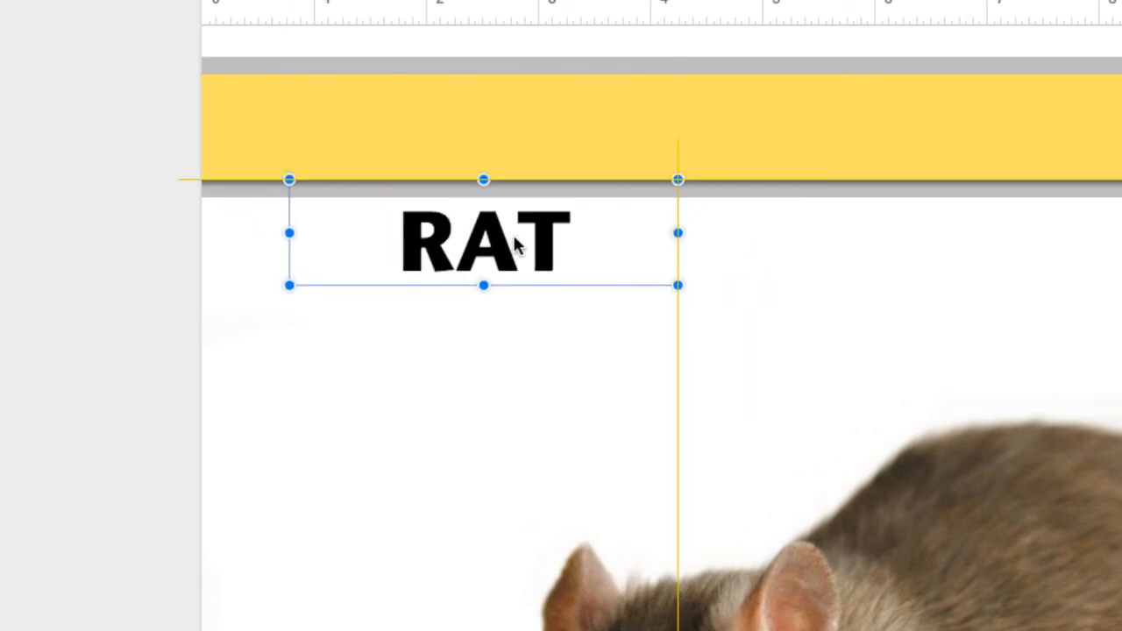
{"action": "left_click_drag", "start_coordinate": [516, 246], "coordinate": [501, 291]}
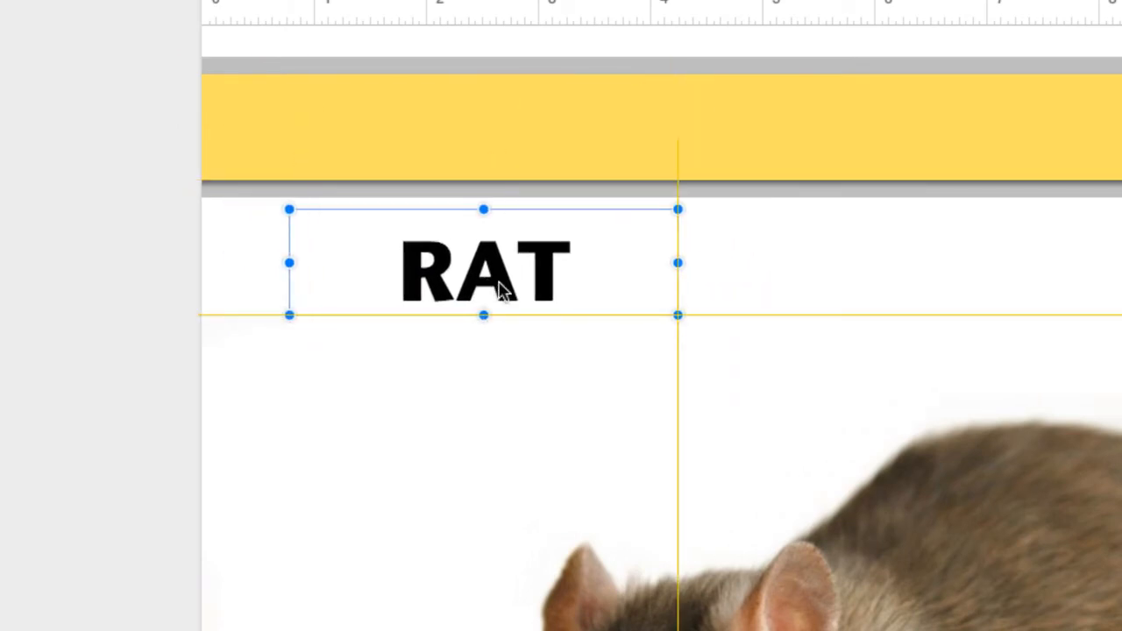
{"action": "left_click_drag", "start_coordinate": [672, 462], "coordinate": [504, 136]}
{"action": "key", "text": "super+z"}
{"action": "key", "text": "Down"}
{"action": "key", "text": "Down"}
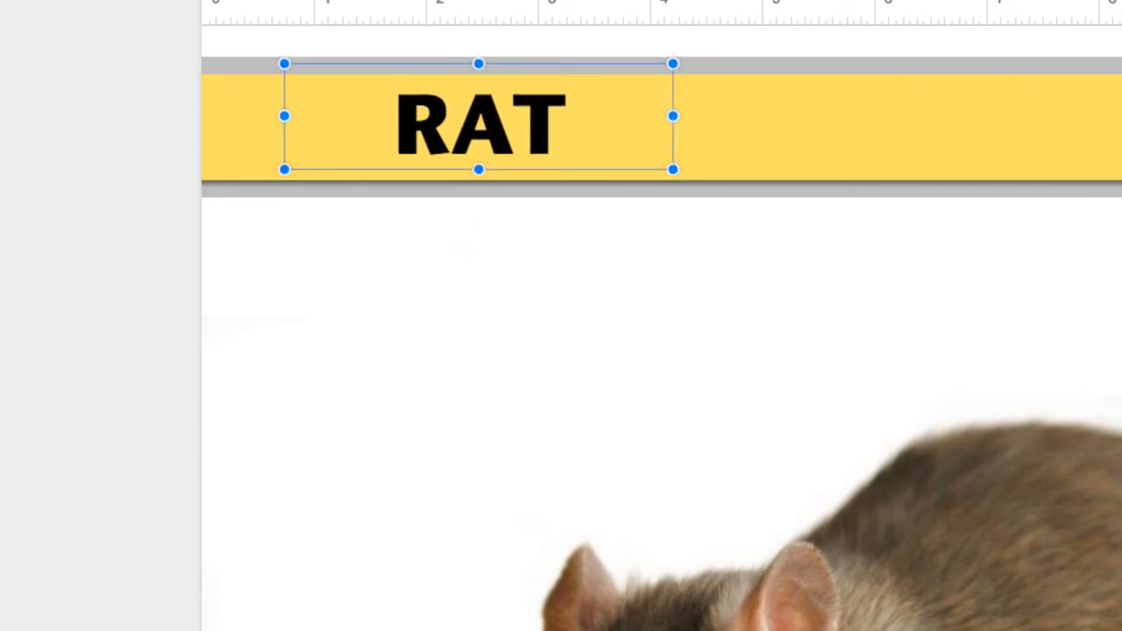
{"action": "key", "text": "Down"}
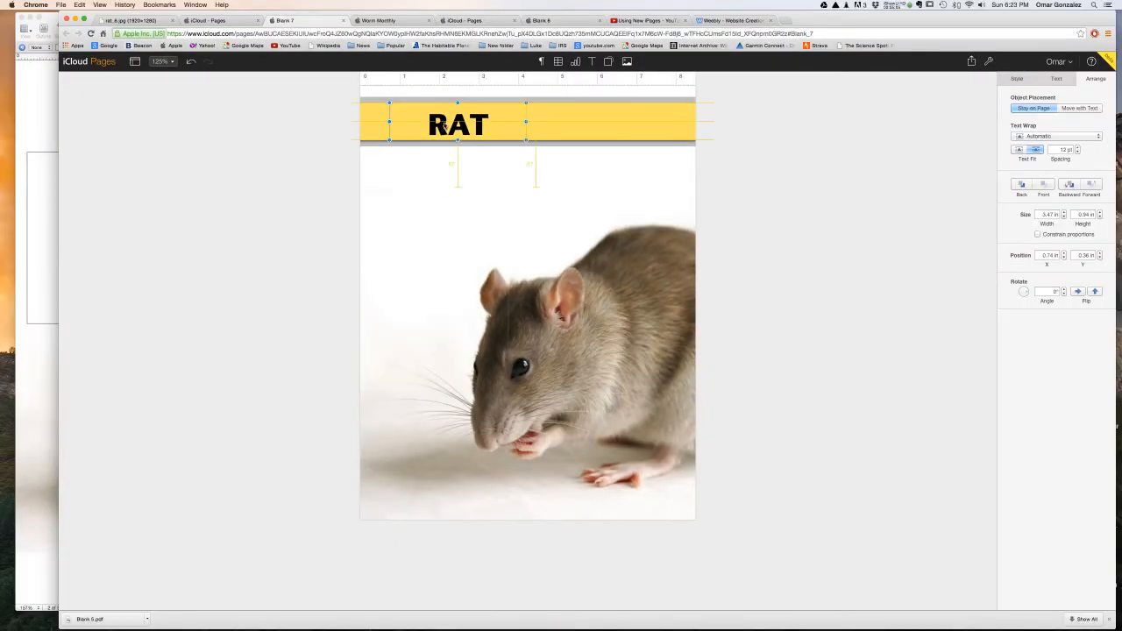
Nudge the RAT text box down to 0.43 in vertically, and duplicate it with the copy beside it on the yellow banner
{"action": "key", "text": "Down"}
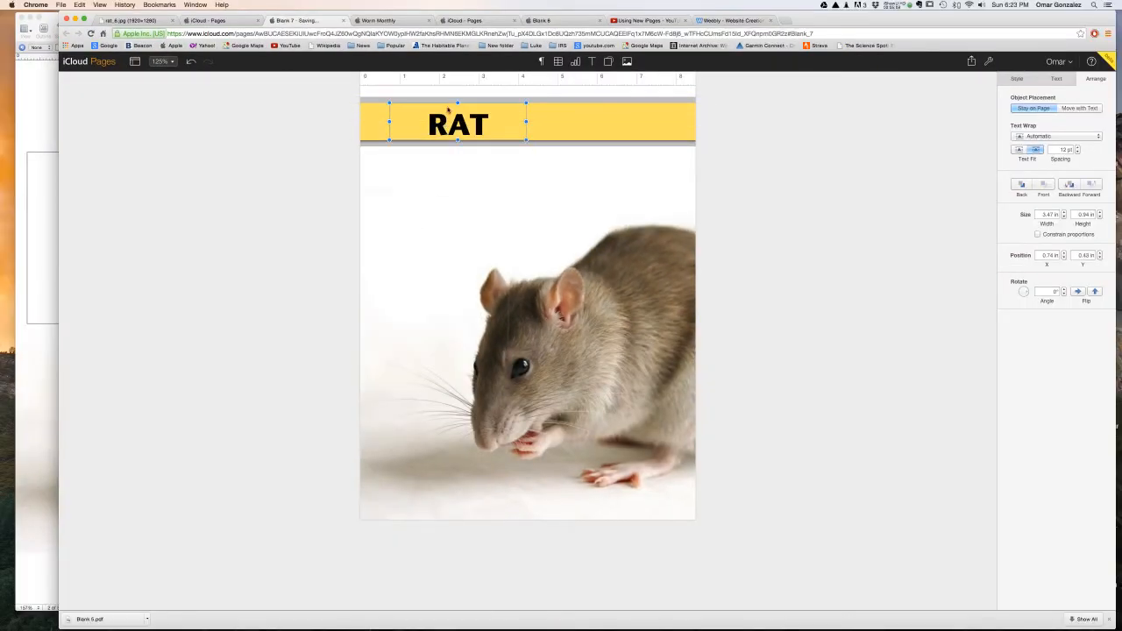
{"action": "left_click_drag", "start_coordinate": [458, 102], "coordinate": [459, 106]}
{"action": "key", "text": "Right"}
{"action": "key", "text": "Right"}
{"action": "key", "text": "Down"}
{"action": "key", "text": "Down"}
{"action": "left_click_drag", "start_coordinate": [483, 135], "coordinate": [575, 138]}
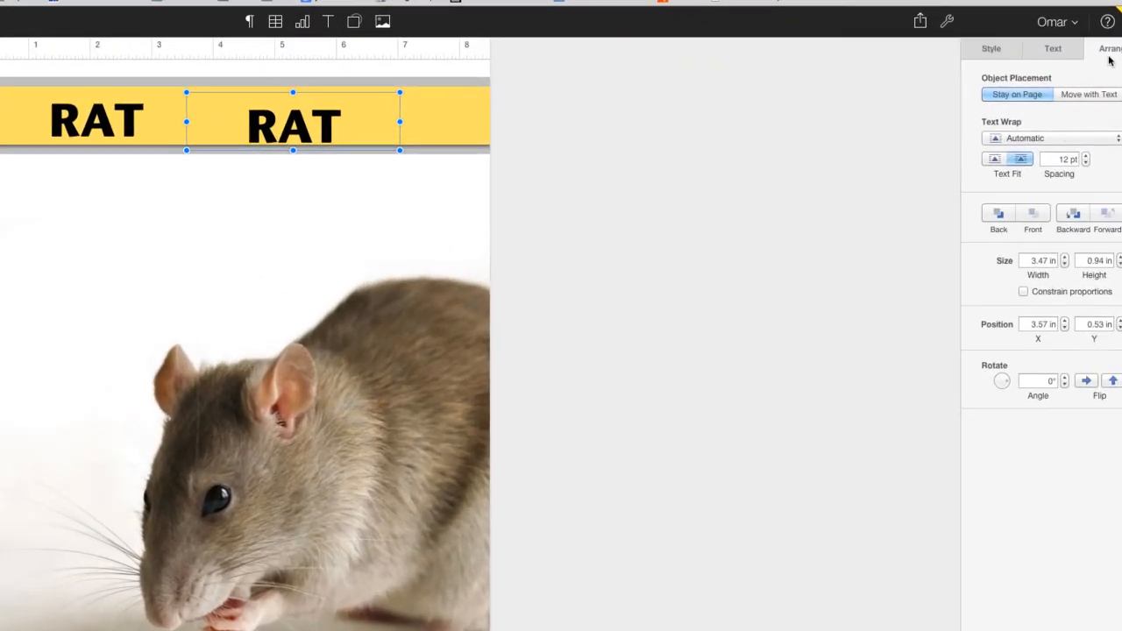
Set the copied RAT text box's text wrap to None and line it up level with the original on the banner
{"action": "left_click", "coordinate": [1006, 140]}
{"action": "left_click", "coordinate": [1005, 185]}
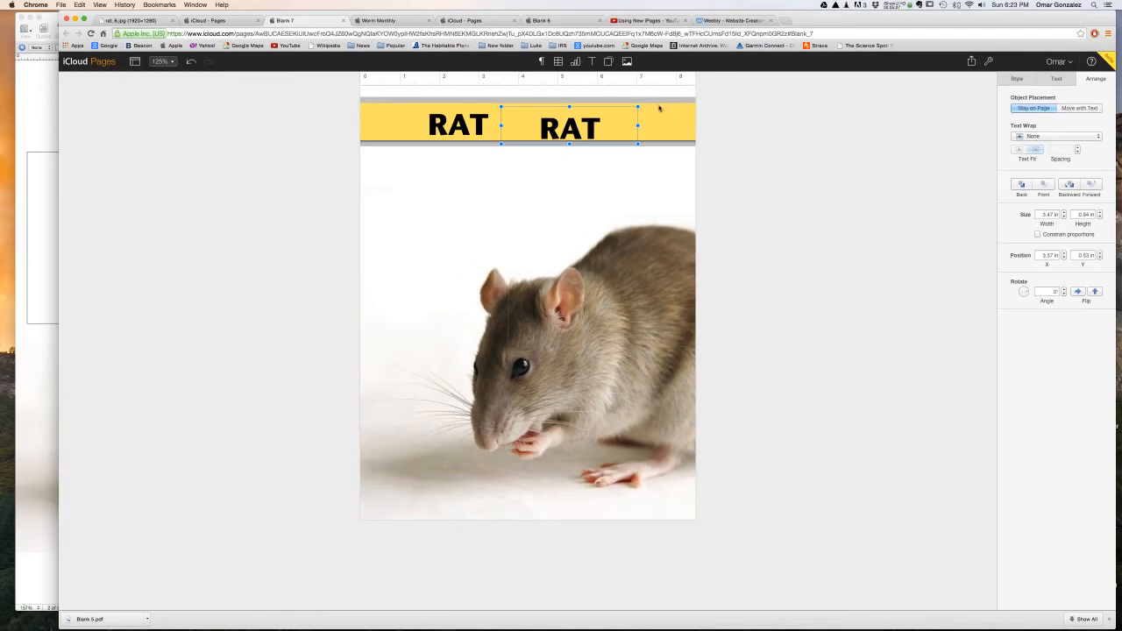
{"action": "mouse_move", "coordinate": [459, 126]}
{"action": "left_mouse_down"}
{"action": "mouse_move", "coordinate": [409, 126]}
{"action": "mouse_move", "coordinate": [481, 126]}
{"action": "left_mouse_up"}
{"action": "left_click_drag", "start_coordinate": [625, 121], "coordinate": [638, 121]}
Replace the copied RAT text with LIFE
{"action": "double_click", "coordinate": [628, 121]}
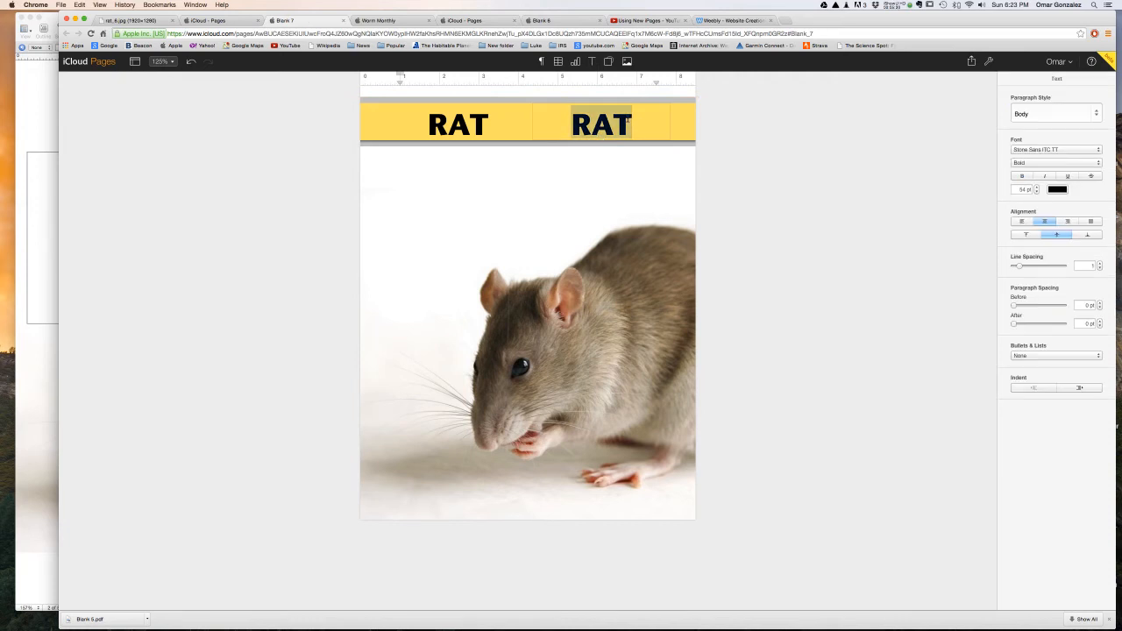
{"action": "type", "text": "LIFE"}
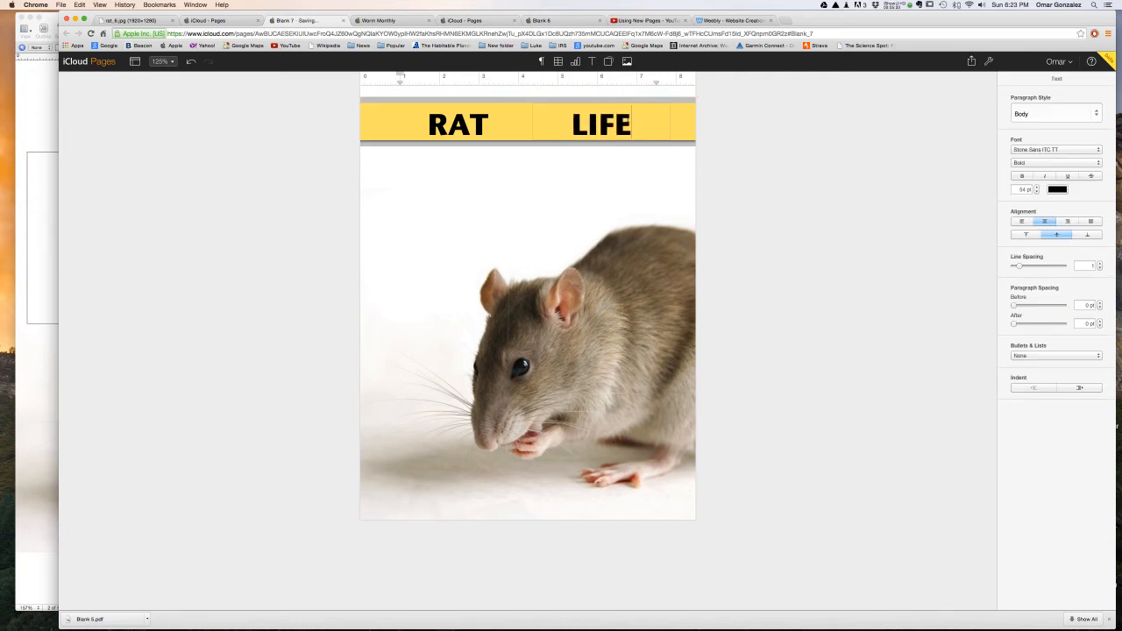
{"action": "key", "text": "Escape"}
Position the LIFE text box at about 4.21 in horizontally and 0.43 in vertically, and shift RAT slightly towards it
{"action": "left_click", "coordinate": [602, 130]}
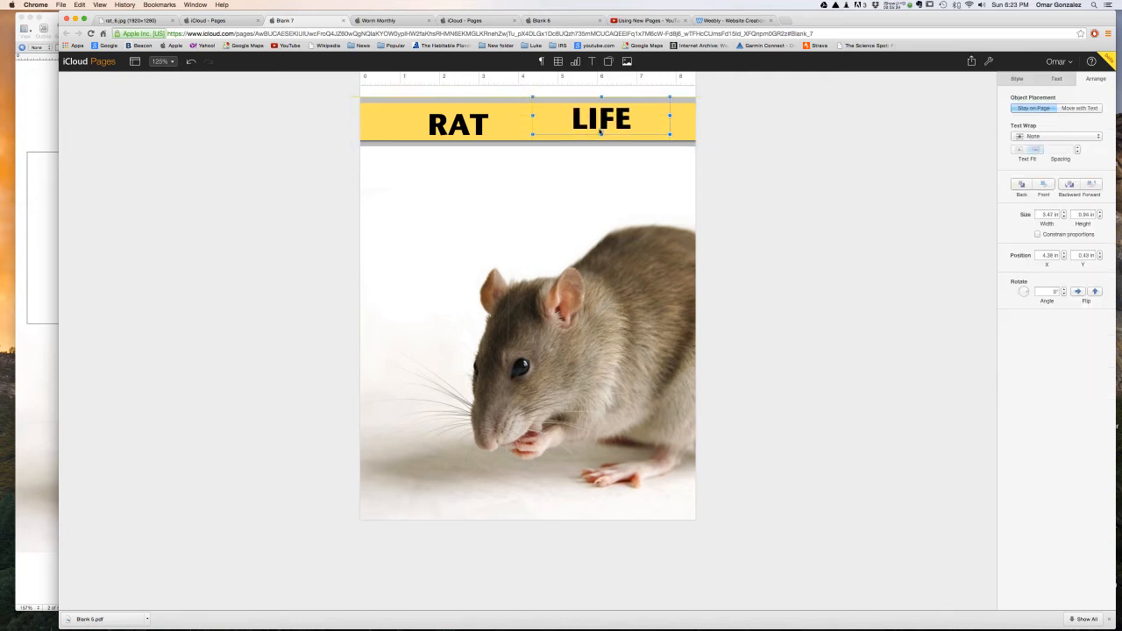
{"action": "left_click_drag", "start_coordinate": [599, 131], "coordinate": [596, 130]}
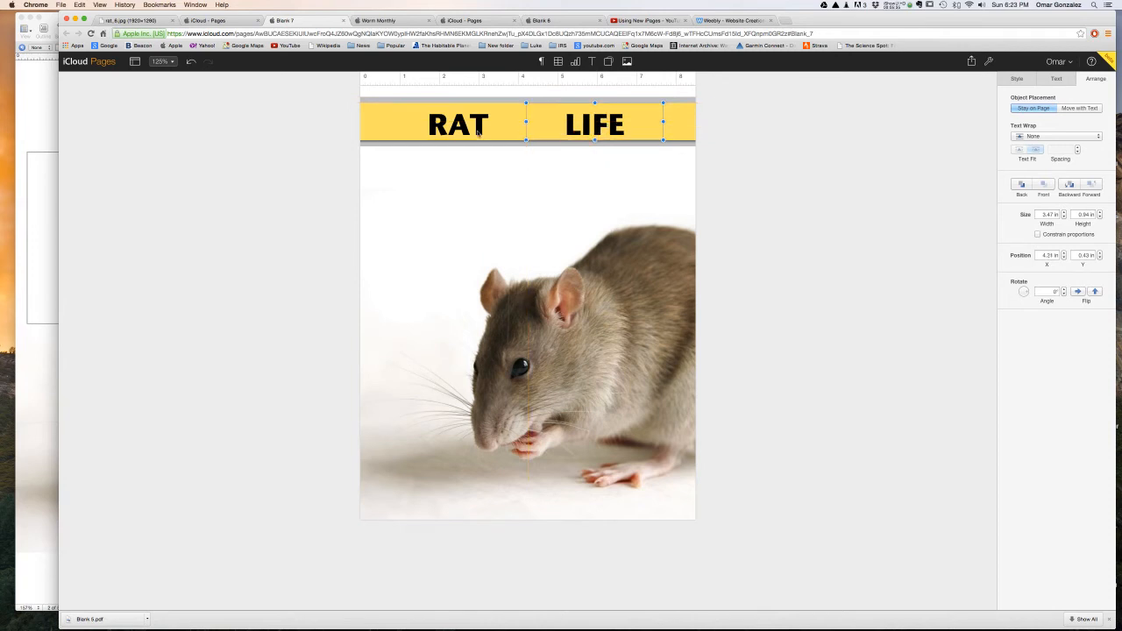
{"action": "left_click", "coordinate": [519, 131]}
{"action": "left_click_drag", "start_coordinate": [519, 131], "coordinate": [526, 131]}
{"action": "left_click", "coordinate": [521, 173]}
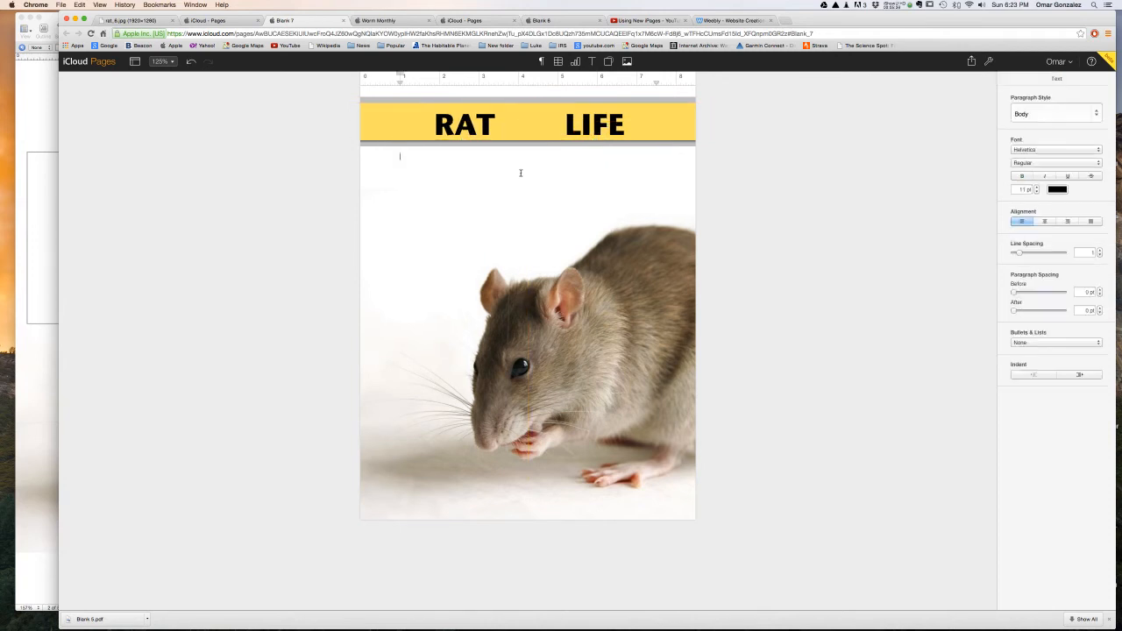
Insert the black rat silhouette image from the Desktop and move it up onto the banner
{"action": "left_click", "coordinate": [627, 62]}
{"action": "left_click", "coordinate": [640, 111]}
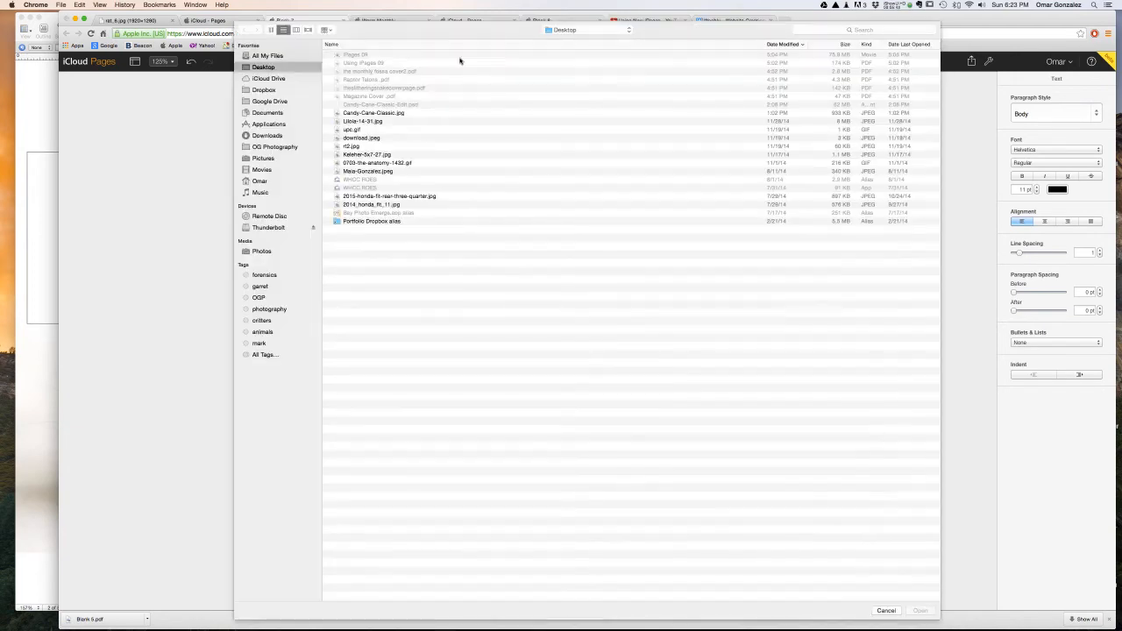
{"action": "double_click", "coordinate": [357, 141]}
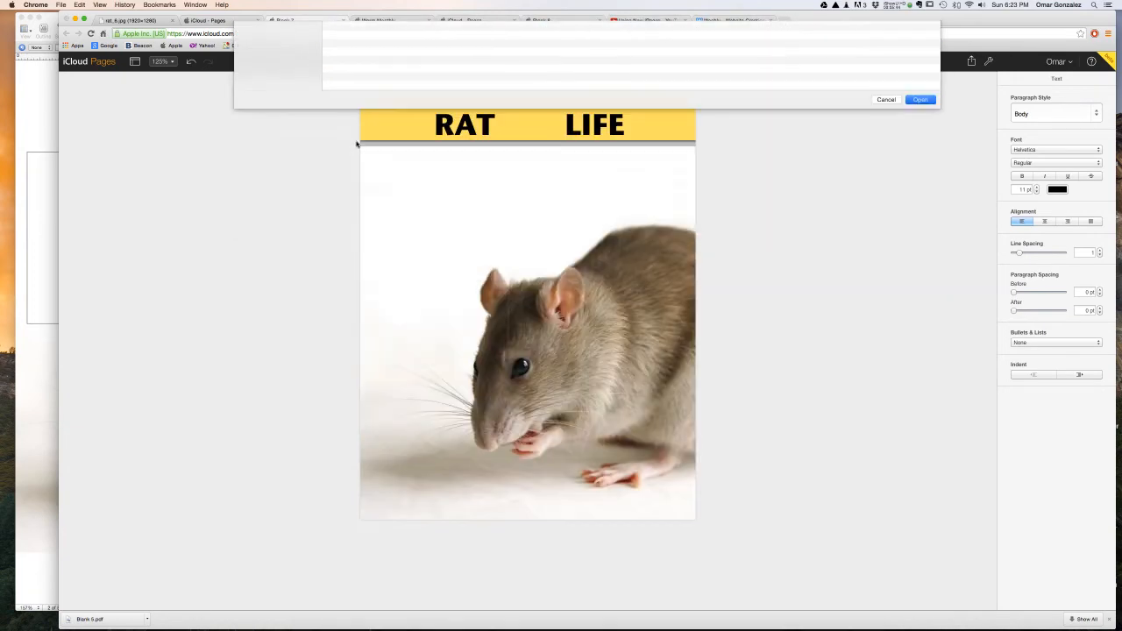
{"action": "left_click_drag", "start_coordinate": [536, 263], "coordinate": [591, 101]}
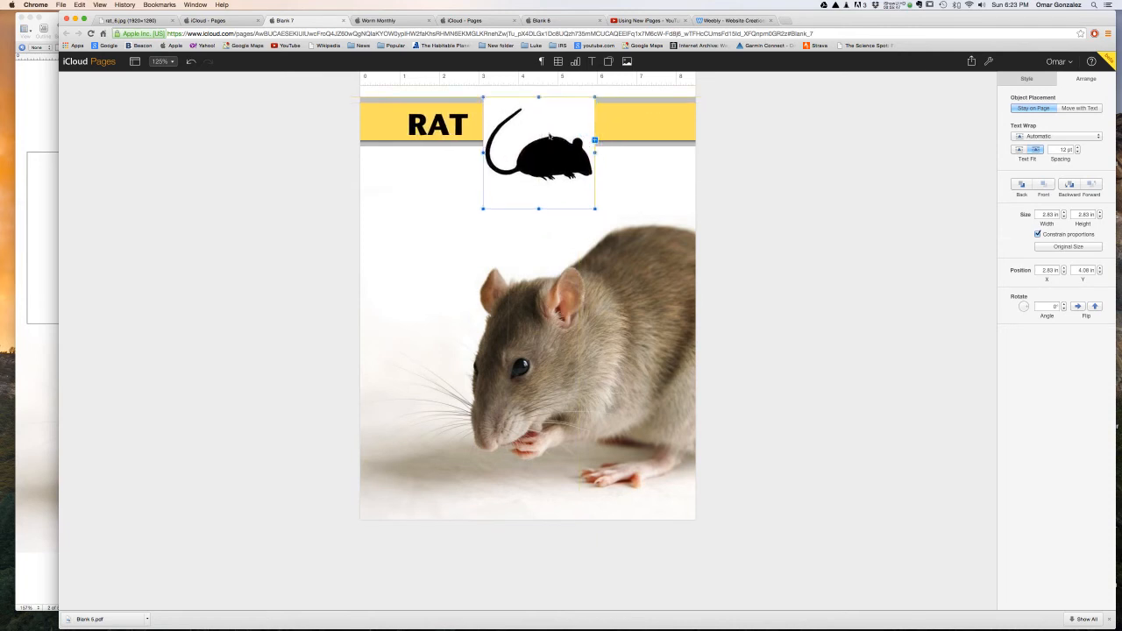
Set the silhouette's text wrap to None, shrink it to about 0.75 in square and center it between RAT and LIFE
{"action": "left_click", "coordinate": [1031, 138]}
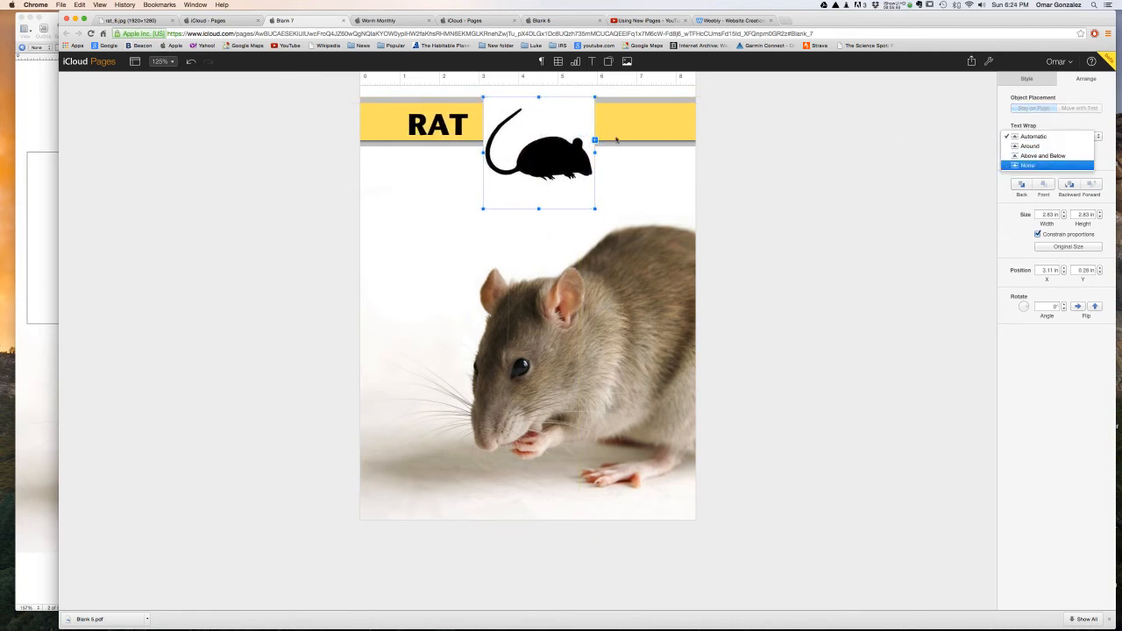
{"action": "key", "text": "Return"}
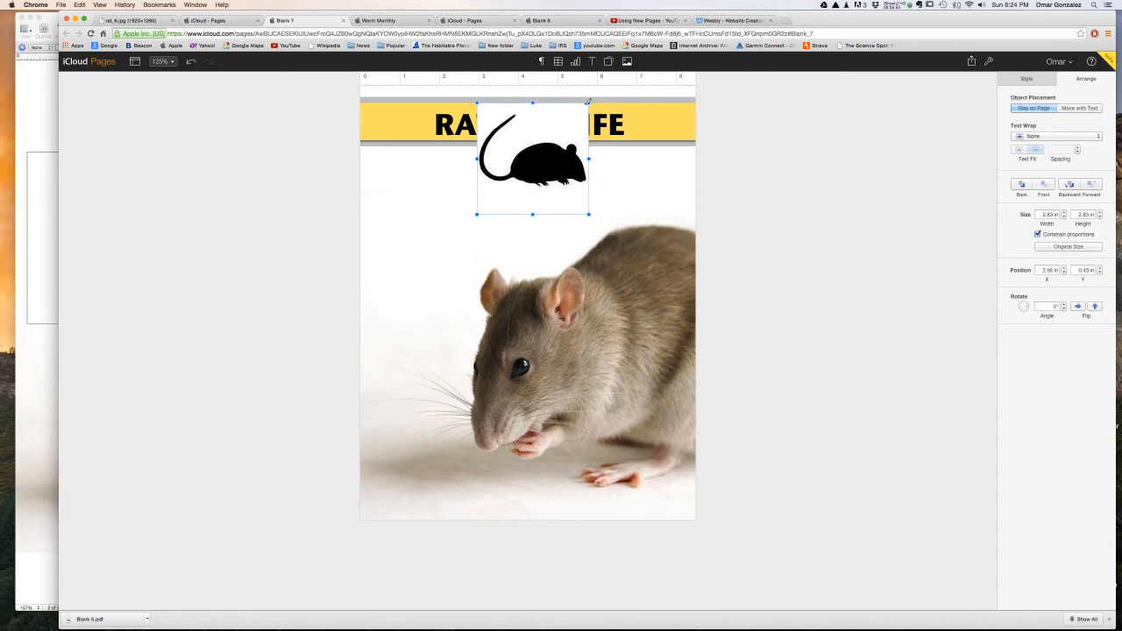
{"action": "left_click_drag", "start_coordinate": [588, 103], "coordinate": [534, 124]}
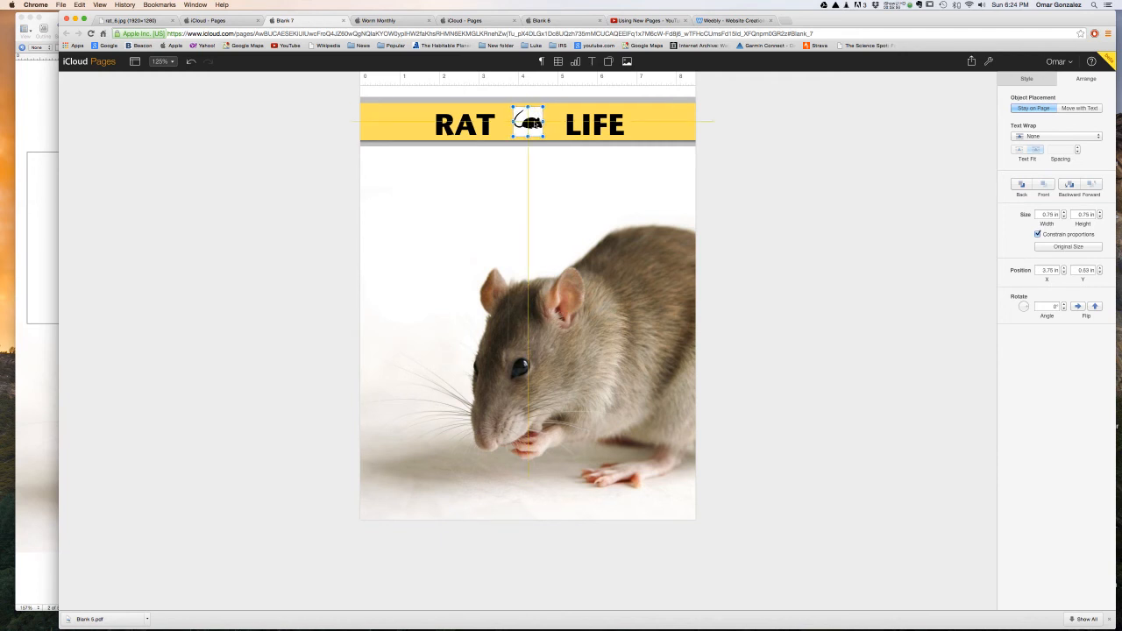
Change the yellow banner's fill to white
{"action": "left_click", "coordinate": [665, 114]}
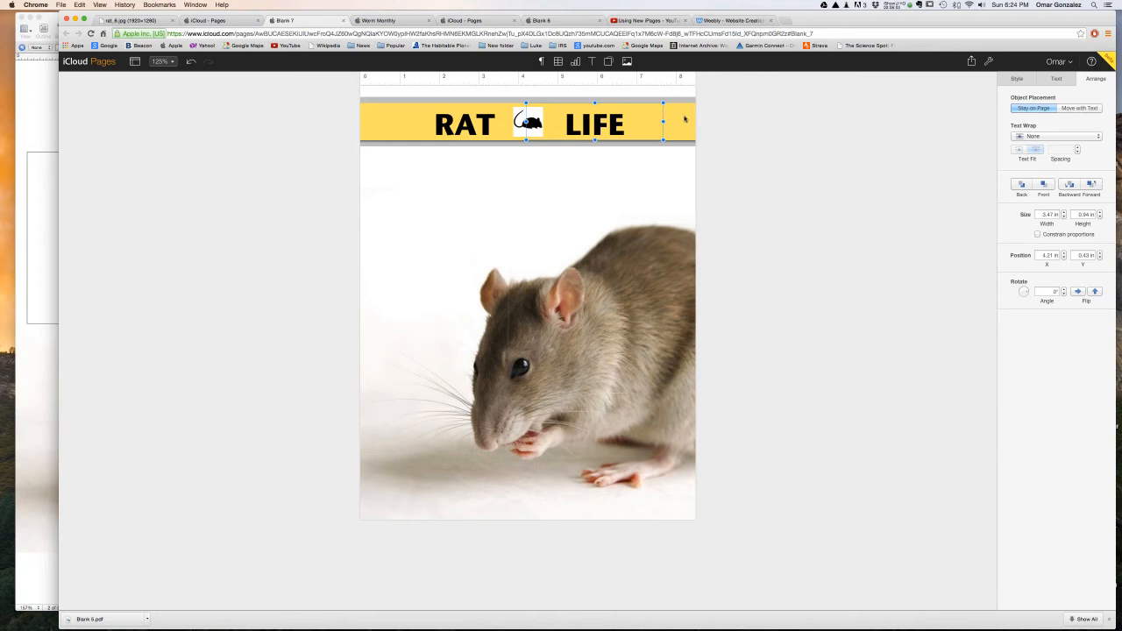
{"action": "left_click", "coordinate": [1019, 80]}
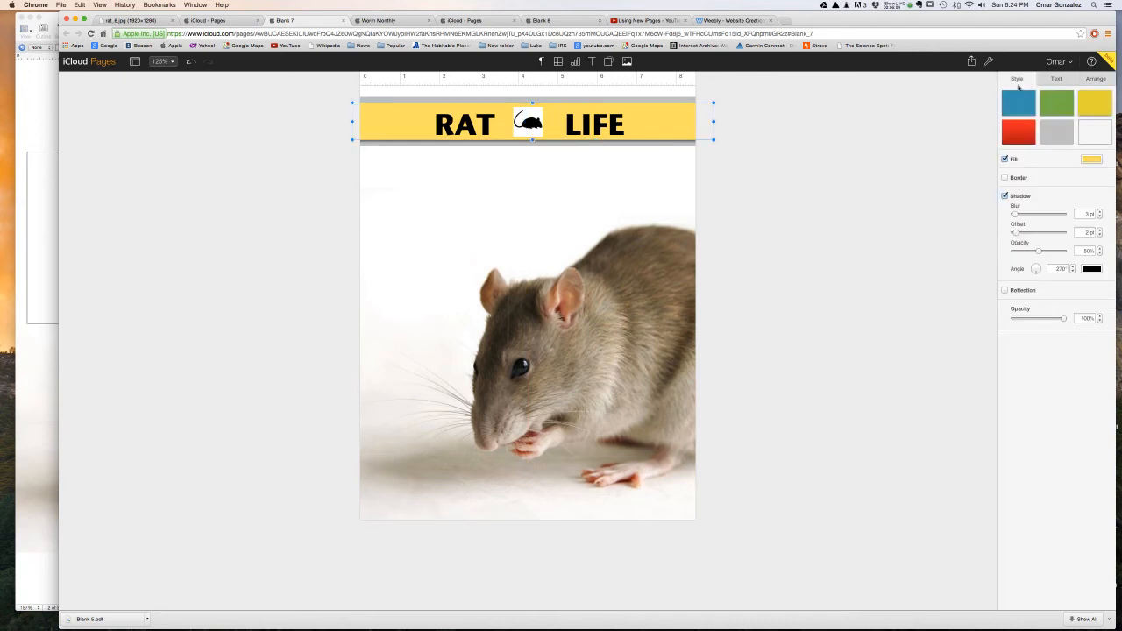
{"action": "left_click", "coordinate": [1093, 160]}
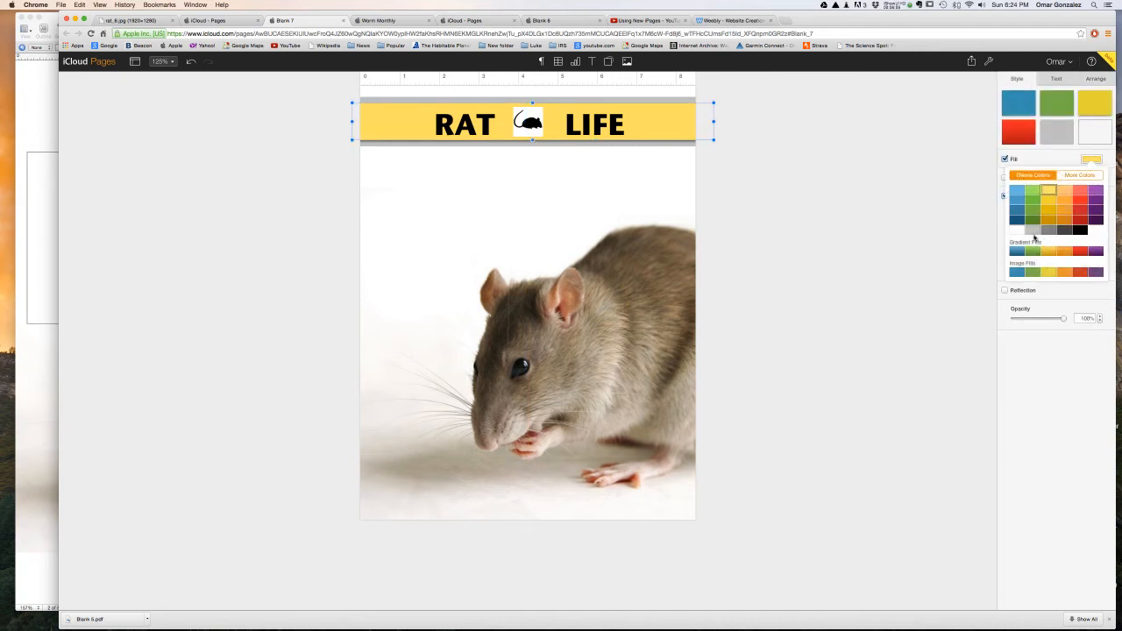
{"action": "left_click", "coordinate": [1018, 232]}
{"action": "left_click", "coordinate": [895, 216]}
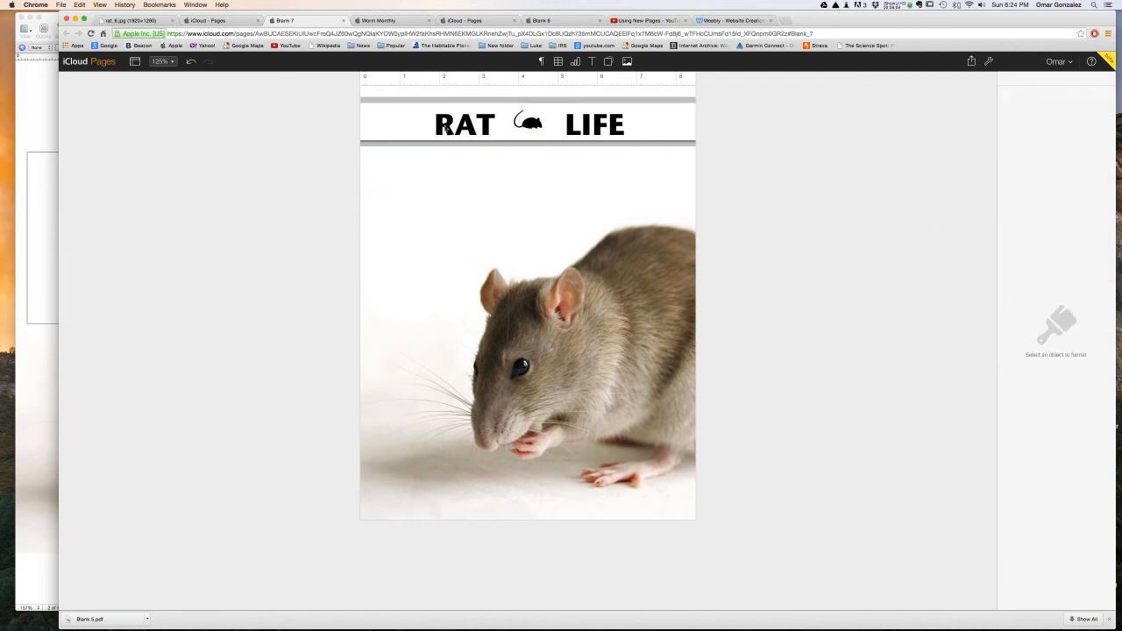
Move the RAT and LIFE text boxes inward so both words sit close to the rat silhouette
{"action": "left_click_drag", "start_coordinate": [462, 132], "coordinate": [476, 132]}
{"action": "left_click_drag", "start_coordinate": [570, 133], "coordinate": [552, 129]}
{"action": "left_click", "coordinate": [757, 171]}
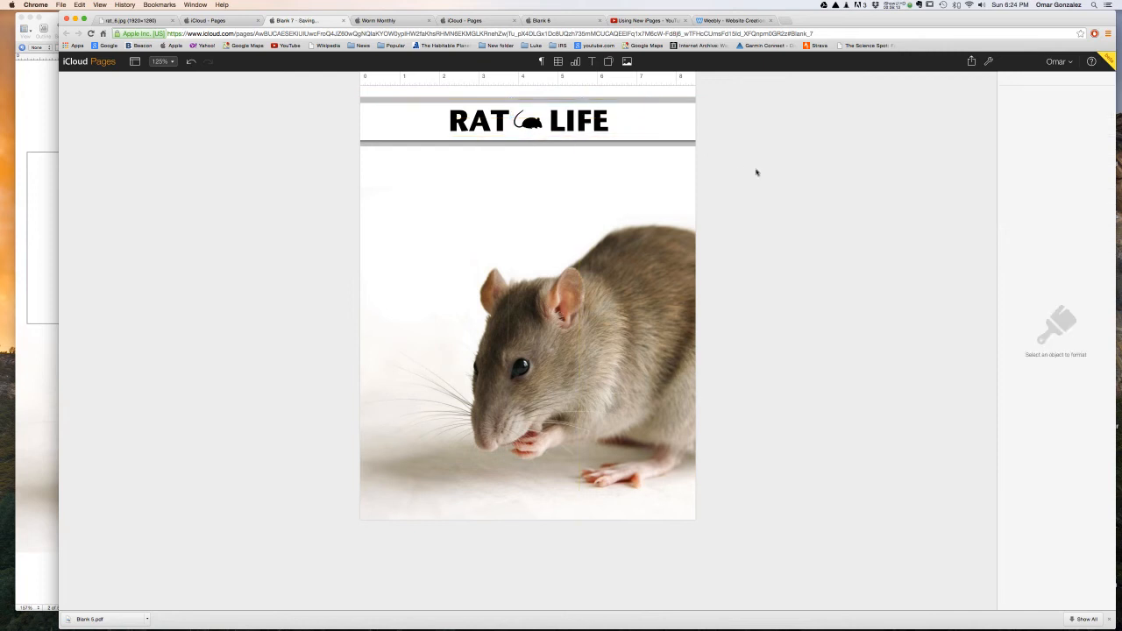
Try a reflection on the rat silhouette between RAT and LIFE, and check it with the image deselected
{"action": "left_click", "coordinate": [532, 125]}
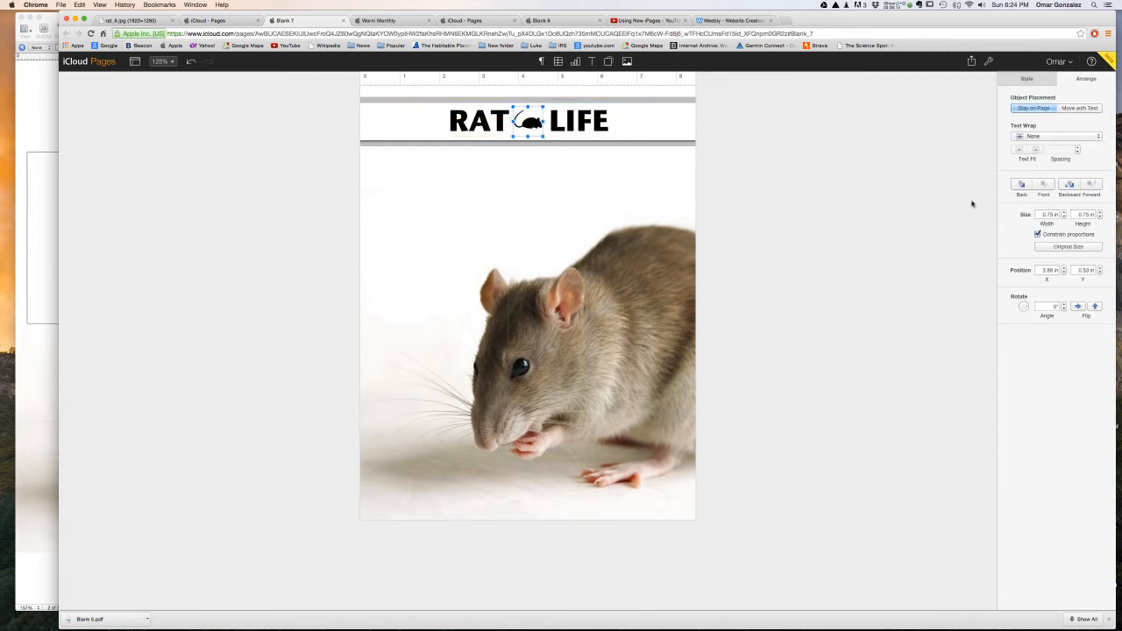
{"action": "left_click", "coordinate": [1025, 81]}
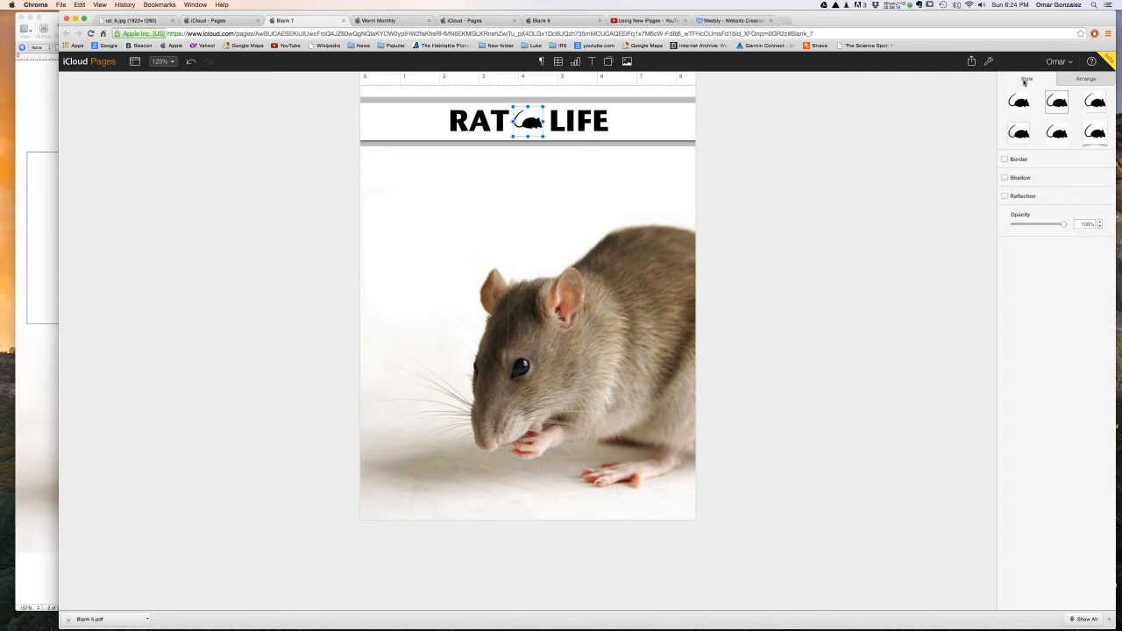
{"action": "left_click", "coordinate": [1006, 196]}
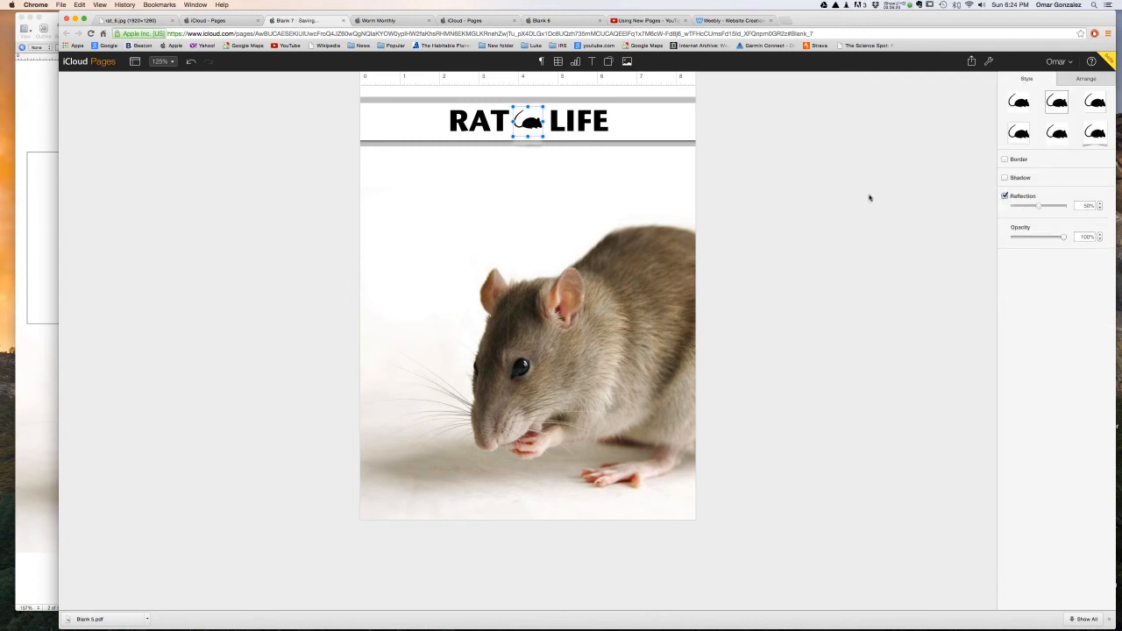
{"action": "left_click", "coordinate": [656, 159]}
{"action": "left_click", "coordinate": [537, 127]}
{"action": "left_click", "coordinate": [825, 198]}
{"action": "left_click", "coordinate": [533, 124]}
{"action": "left_click", "coordinate": [926, 180]}
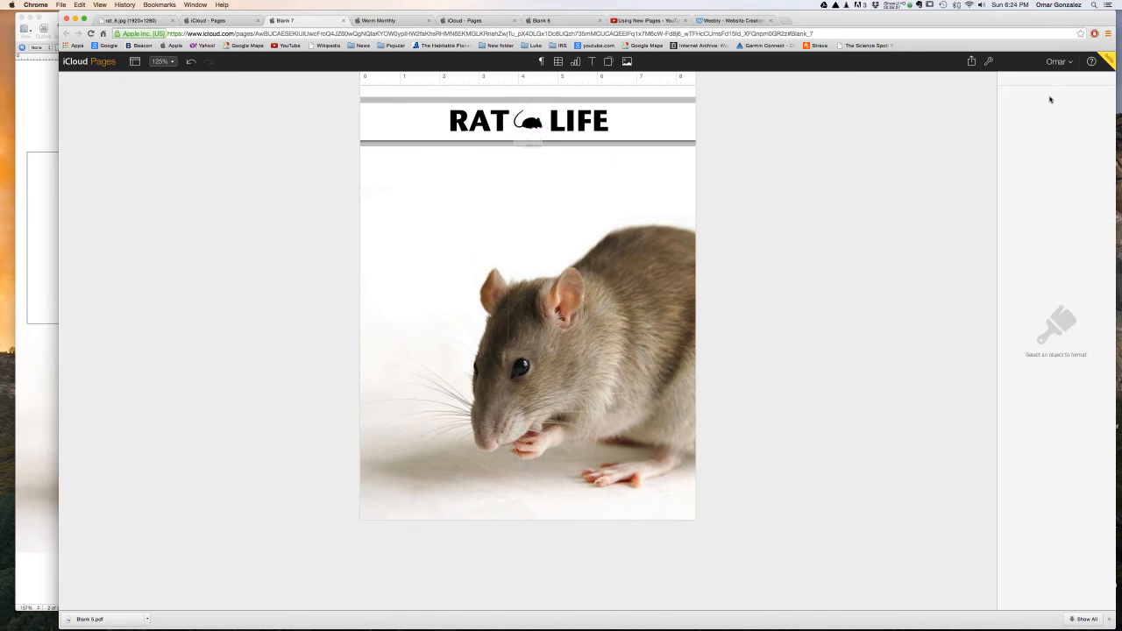
{"action": "left_click", "coordinate": [533, 127]}
Try a border on the large rat photo and remove it again
{"action": "left_click", "coordinate": [596, 254]}
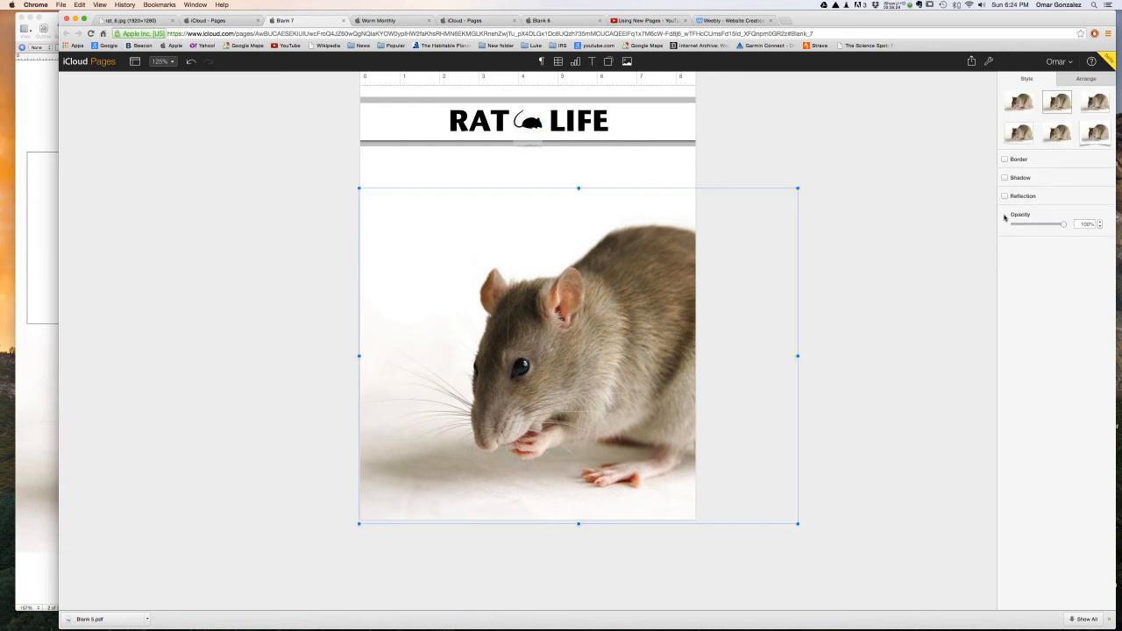
{"action": "left_click", "coordinate": [1004, 160]}
{"action": "left_click", "coordinate": [1005, 161]}
{"action": "left_click", "coordinate": [906, 202]}
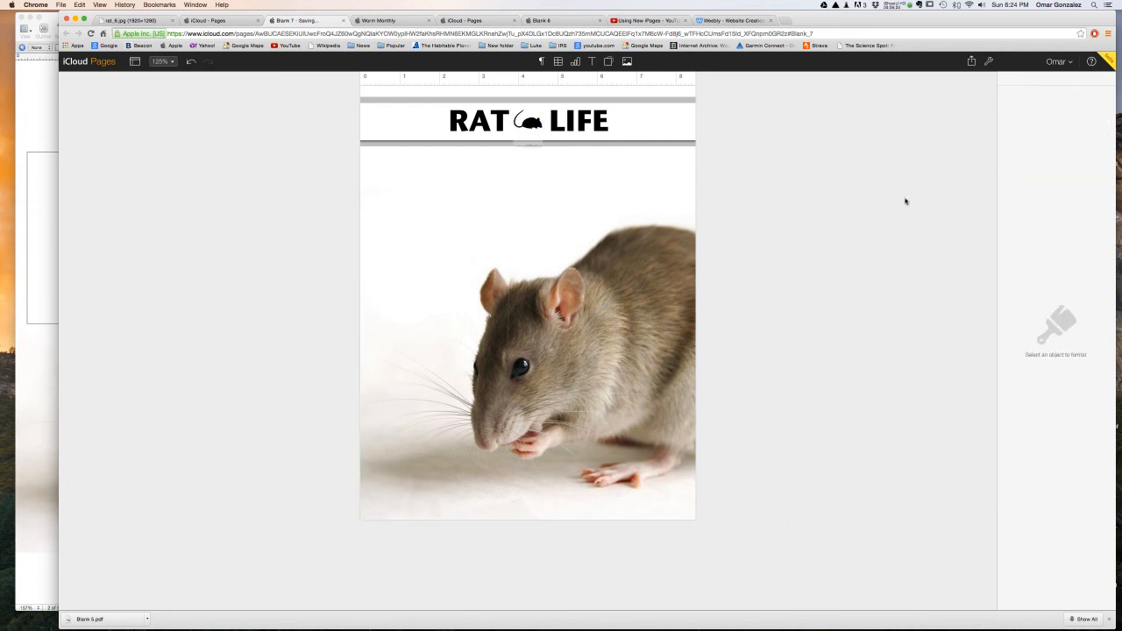
Turn off the reflection on the rat silhouette in the banner
{"action": "left_click", "coordinate": [584, 289]}
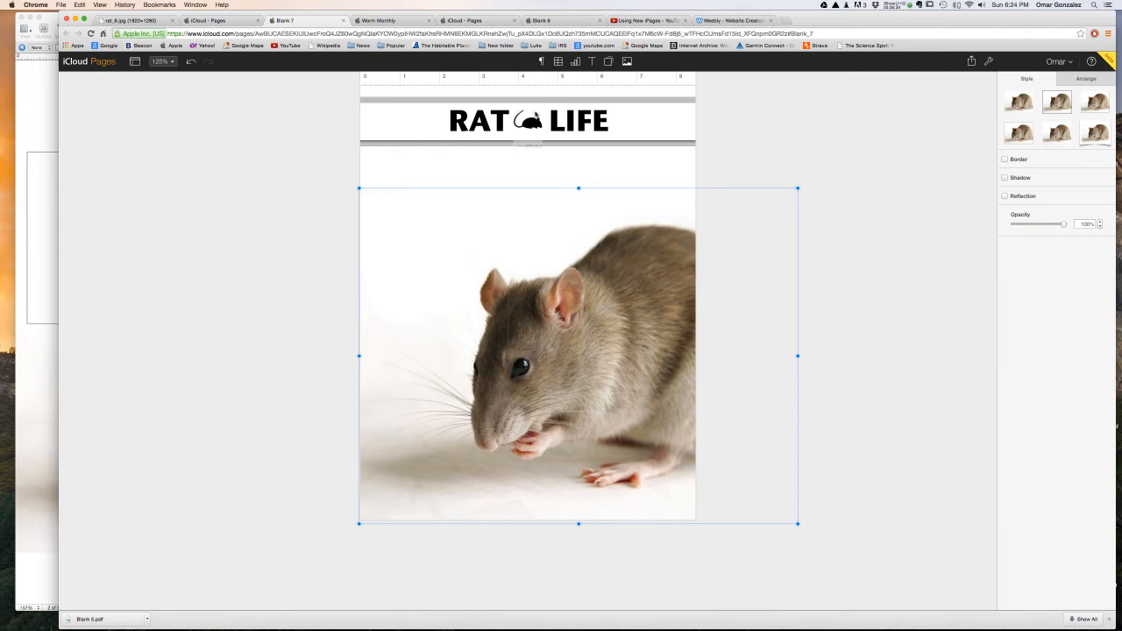
{"action": "left_click", "coordinate": [842, 155]}
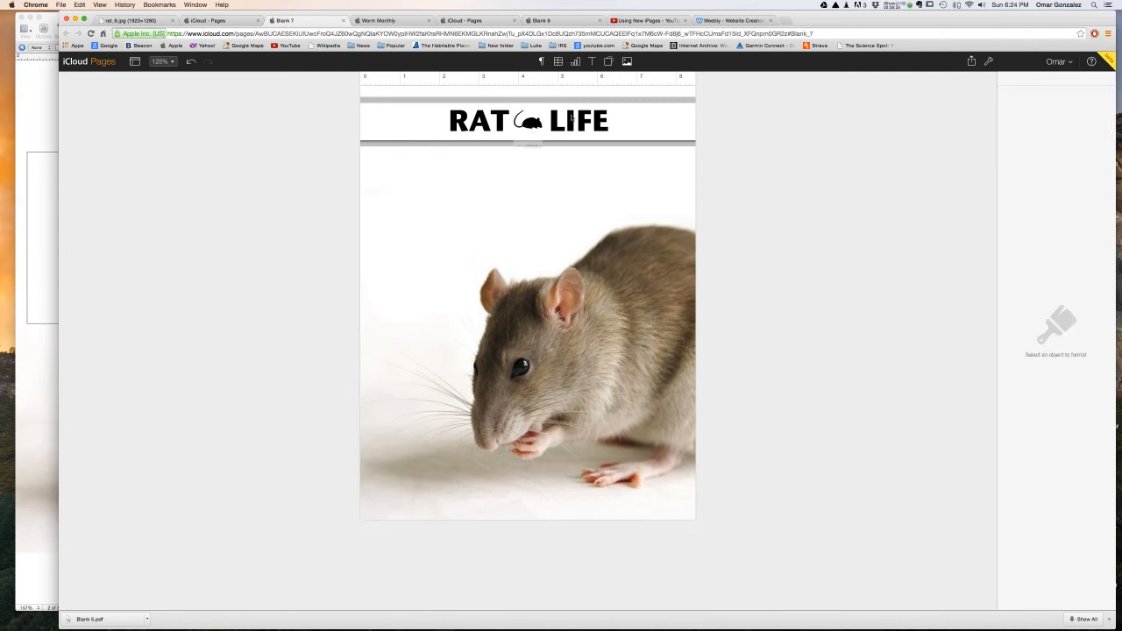
{"action": "left_click", "coordinate": [531, 129]}
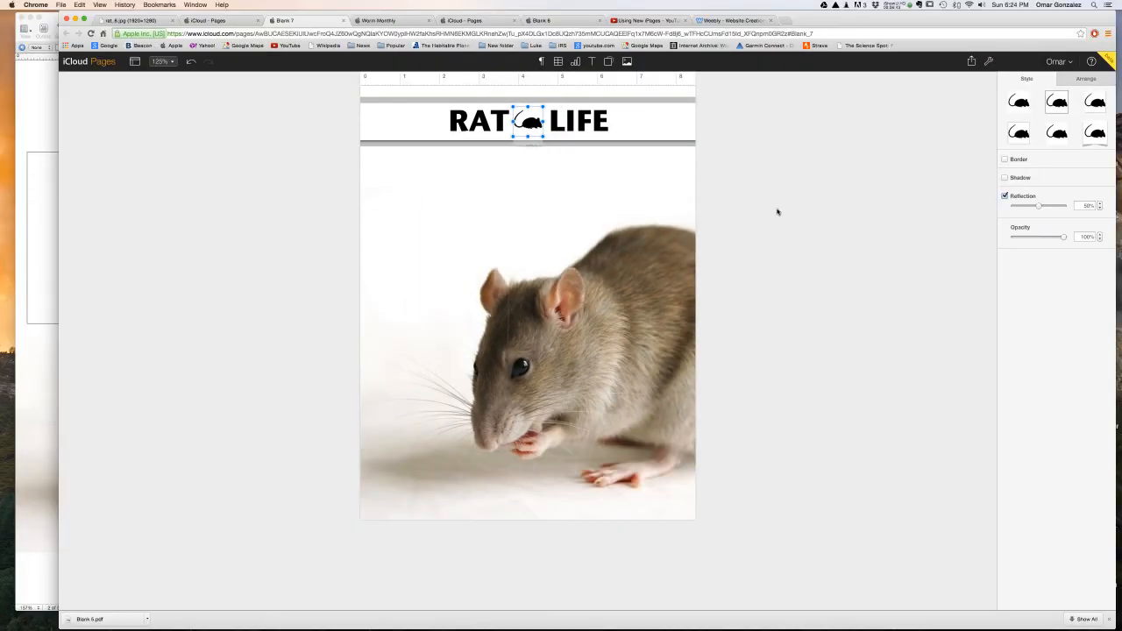
{"action": "left_click", "coordinate": [777, 211]}
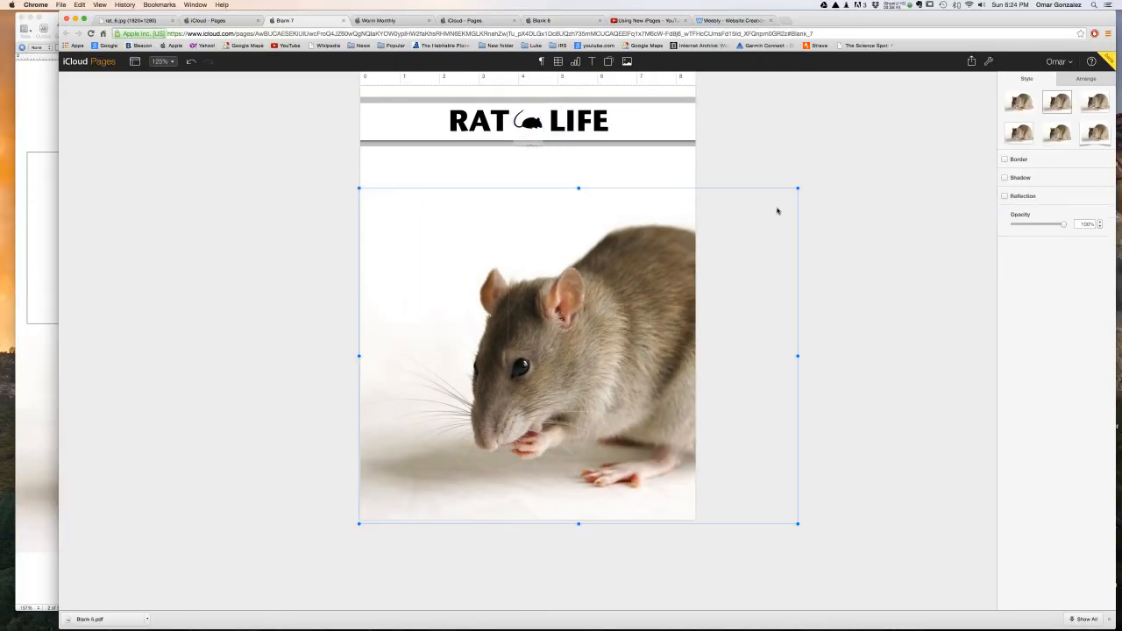
{"action": "left_click", "coordinate": [825, 173]}
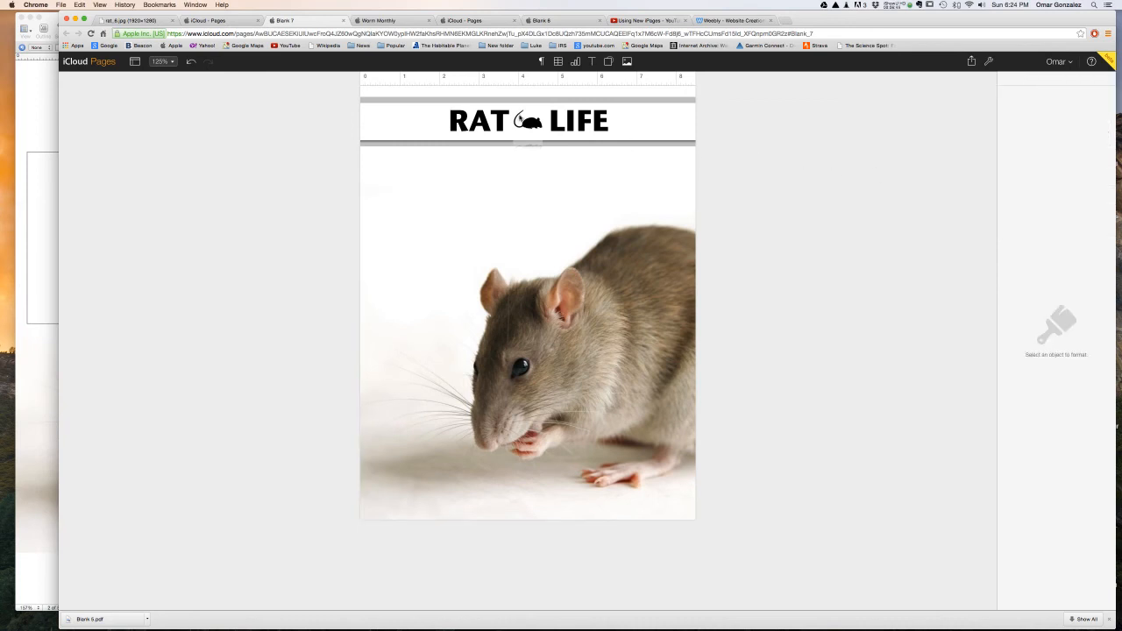
{"action": "left_click", "coordinate": [541, 129]}
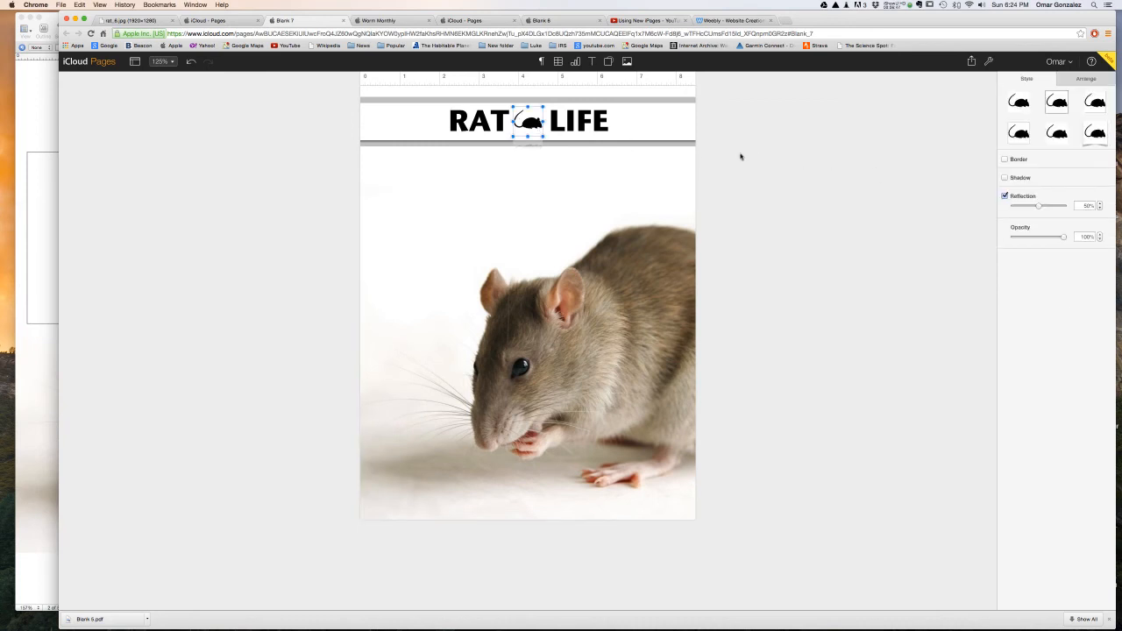
{"action": "left_click", "coordinate": [1006, 196]}
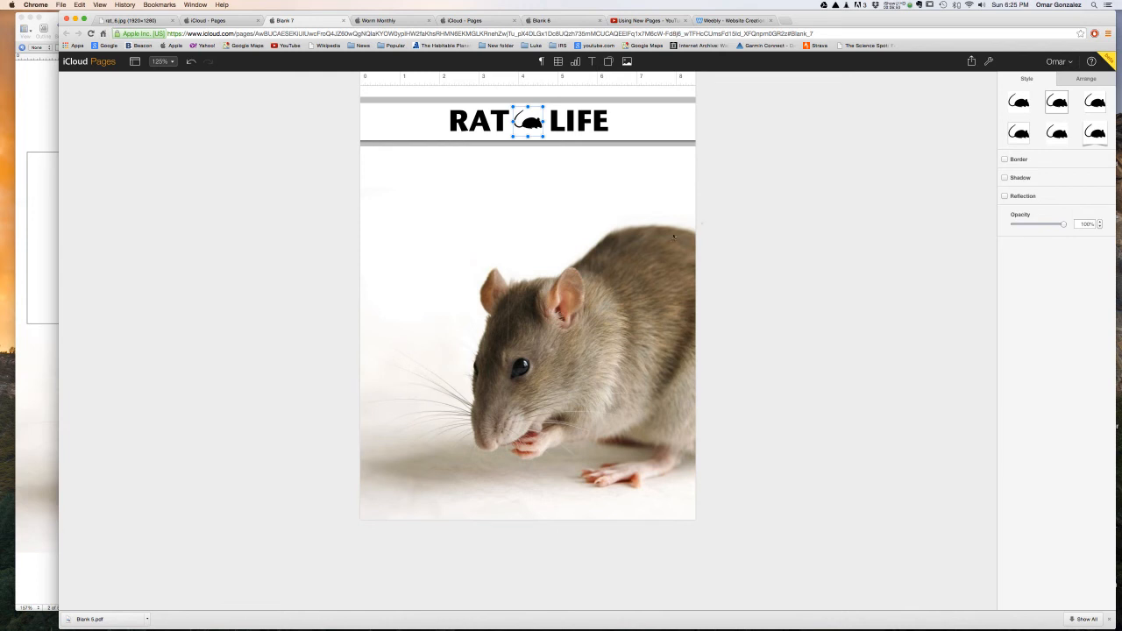
Insert the barcode image upc.gif from the Desktop onto the cover
{"action": "left_click", "coordinate": [627, 61]}
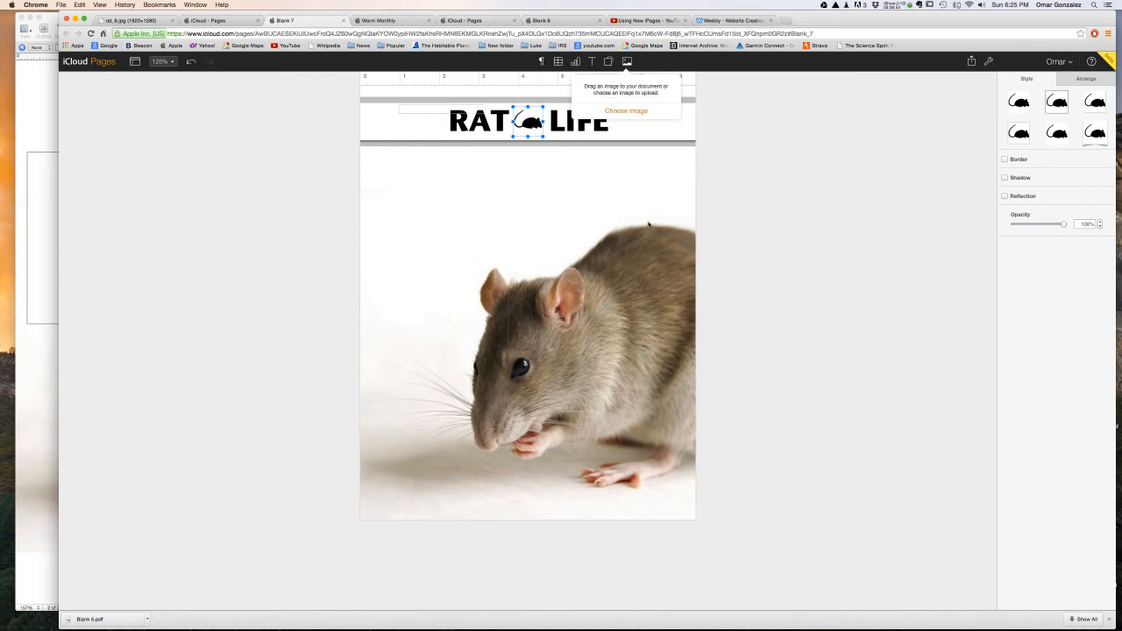
{"action": "left_click", "coordinate": [625, 110]}
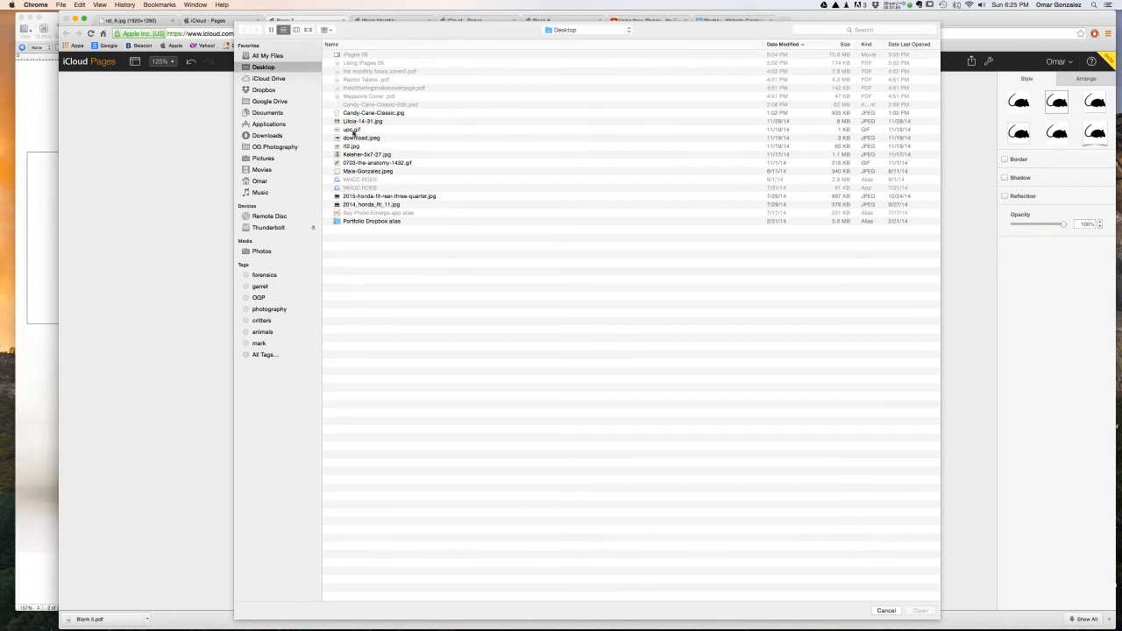
{"action": "double_click", "coordinate": [354, 130]}
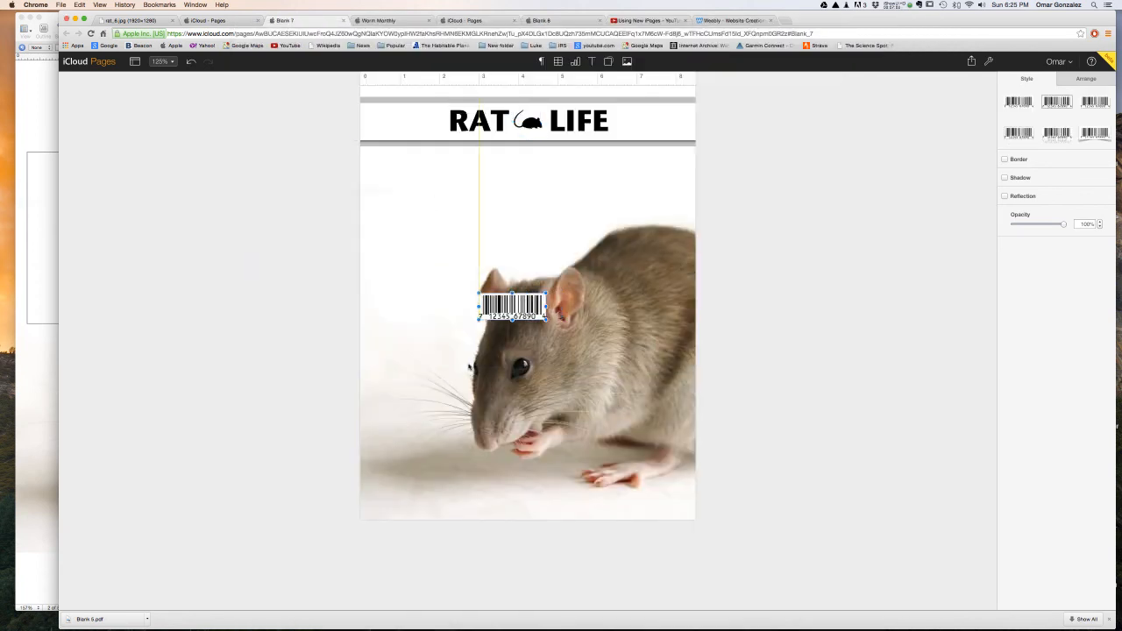
Move the barcode to the cover's lower-left corner and deselect it
{"action": "left_click_drag", "start_coordinate": [513, 306], "coordinate": [410, 493]}
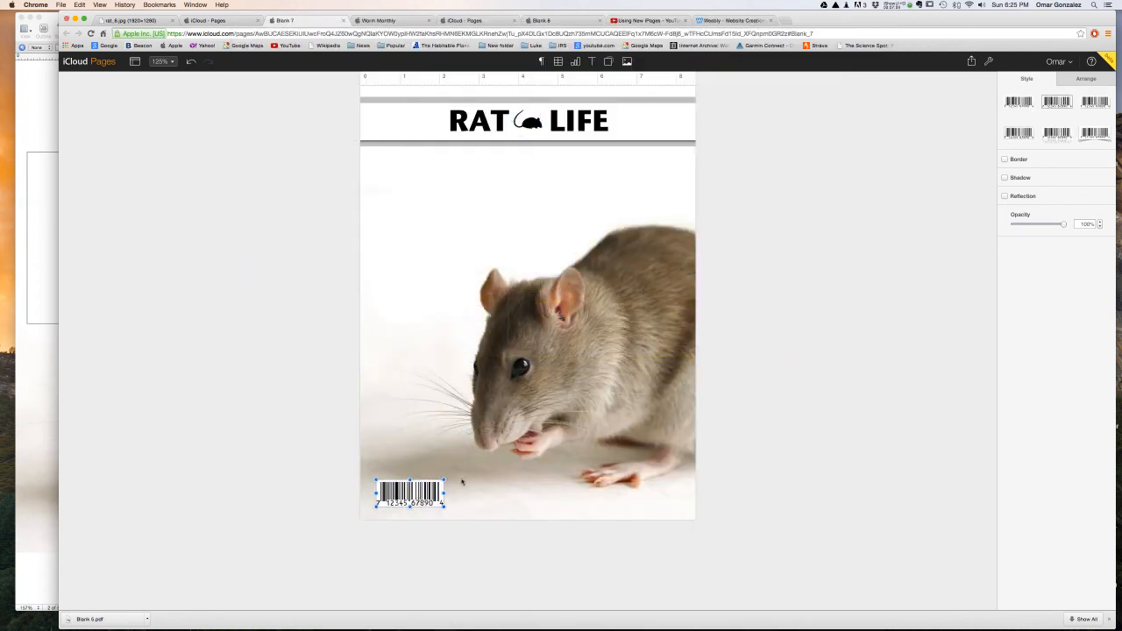
{"action": "left_click", "coordinate": [784, 428]}
{"action": "left_click", "coordinate": [867, 243]}
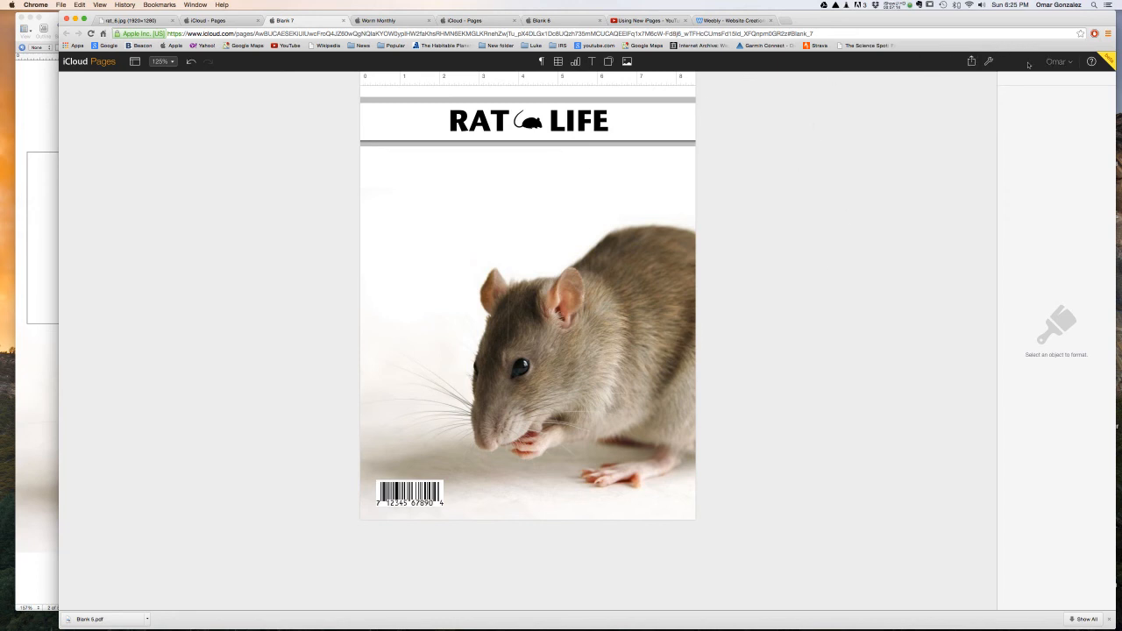
Examine the font settings and available paragraph styles for the LIFE text box in the banner
{"action": "left_click", "coordinate": [554, 130]}
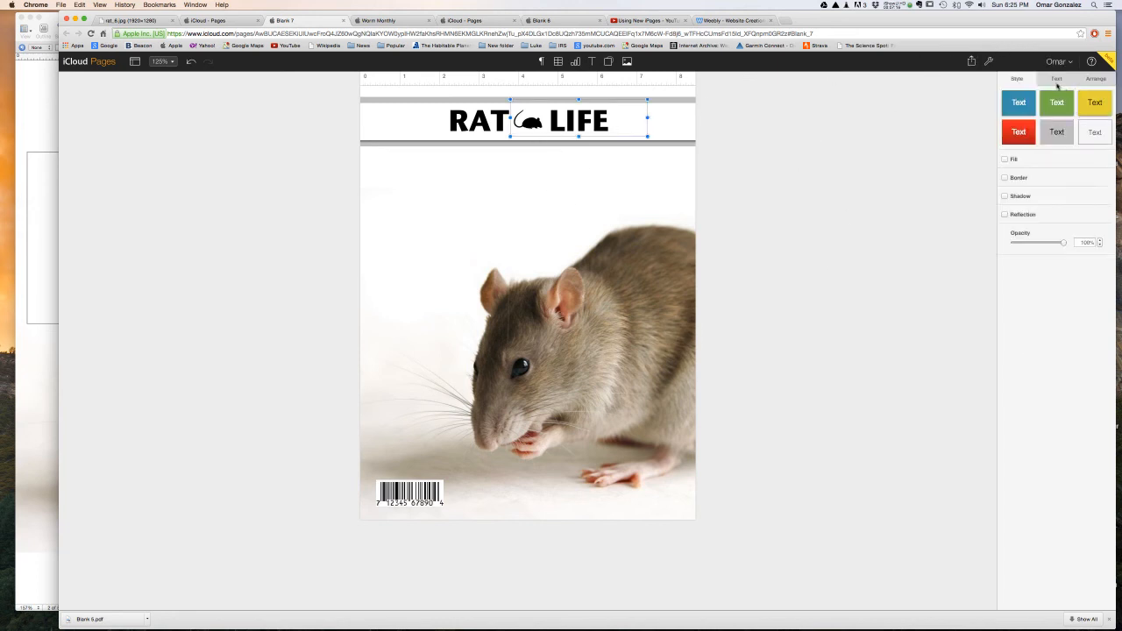
{"action": "left_click", "coordinate": [1057, 81]}
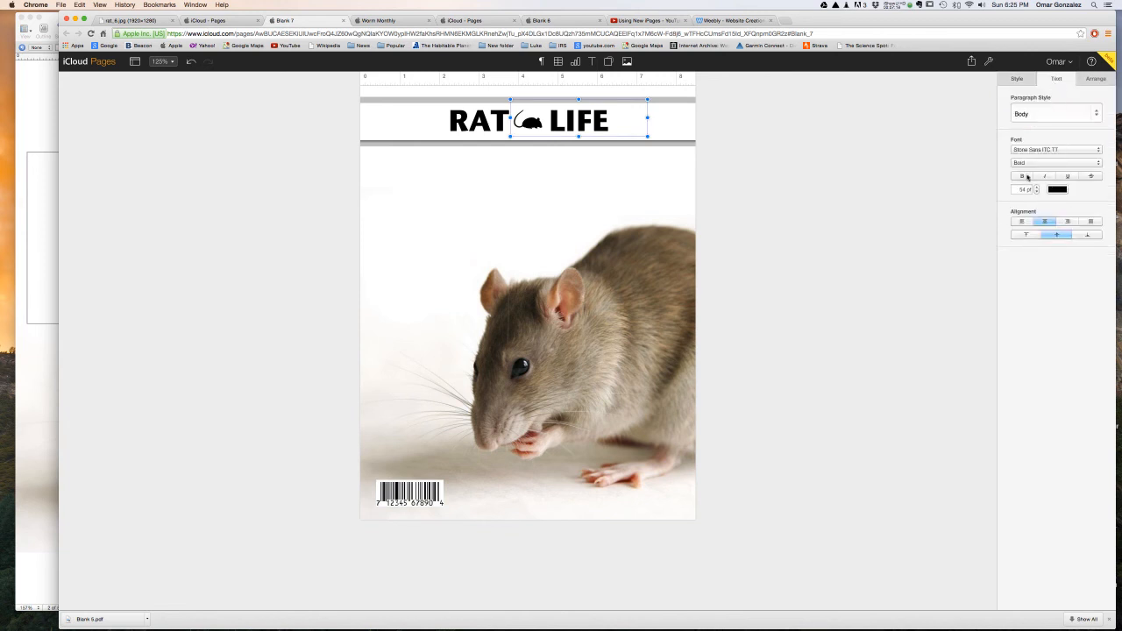
{"action": "left_click", "coordinate": [1064, 114]}
{"action": "mouse_move", "coordinate": [1058, 63]}
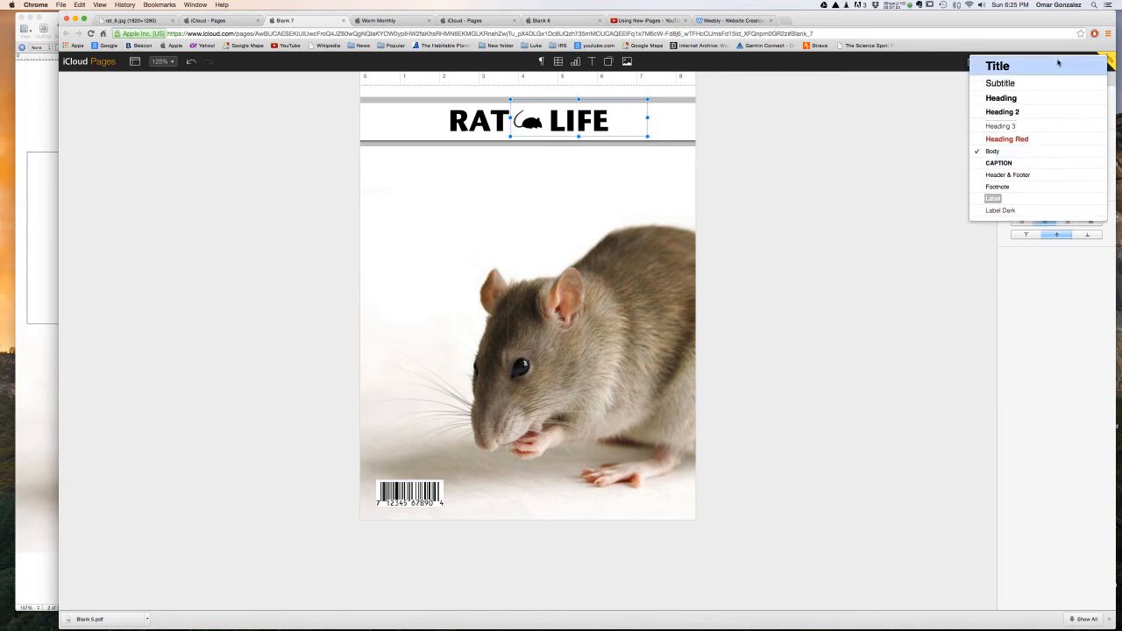
{"action": "left_click", "coordinate": [836, 226]}
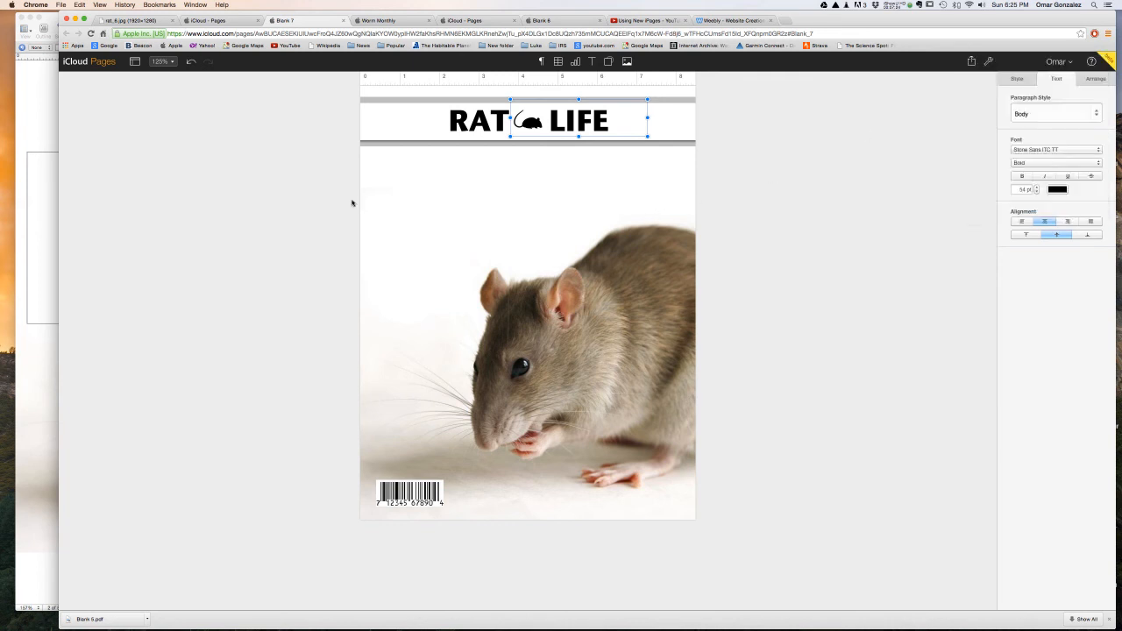
Add a text box about 4.9 in wide with the Title paragraph style in the blank area below the banner, near the cover's left edge
{"action": "left_click", "coordinate": [592, 61]}
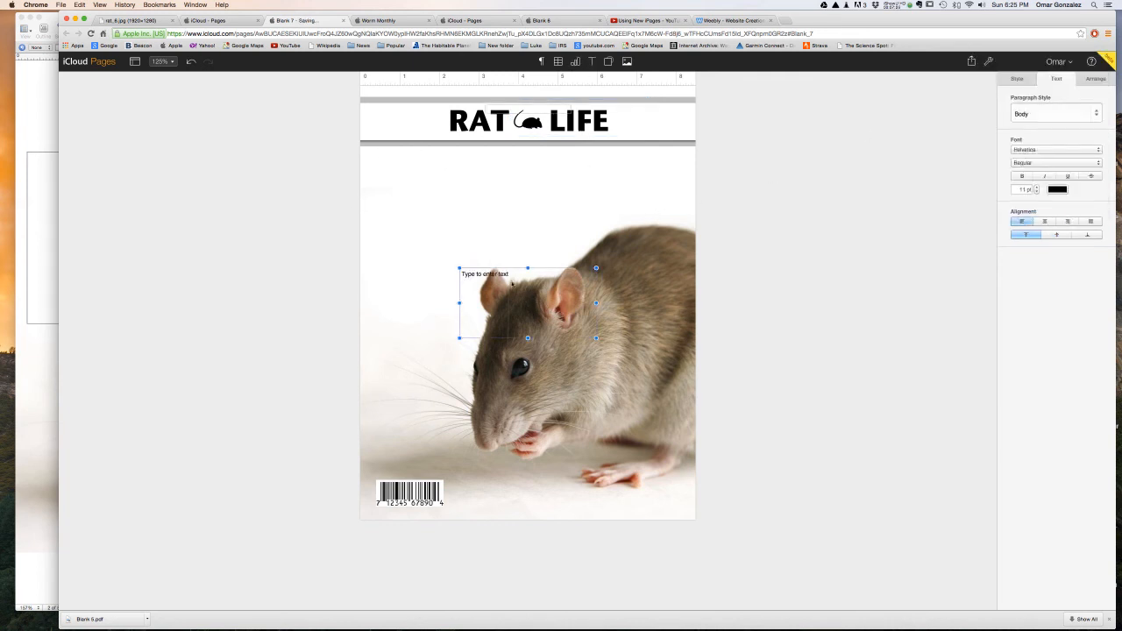
{"action": "left_click_drag", "start_coordinate": [512, 284], "coordinate": [459, 213]}
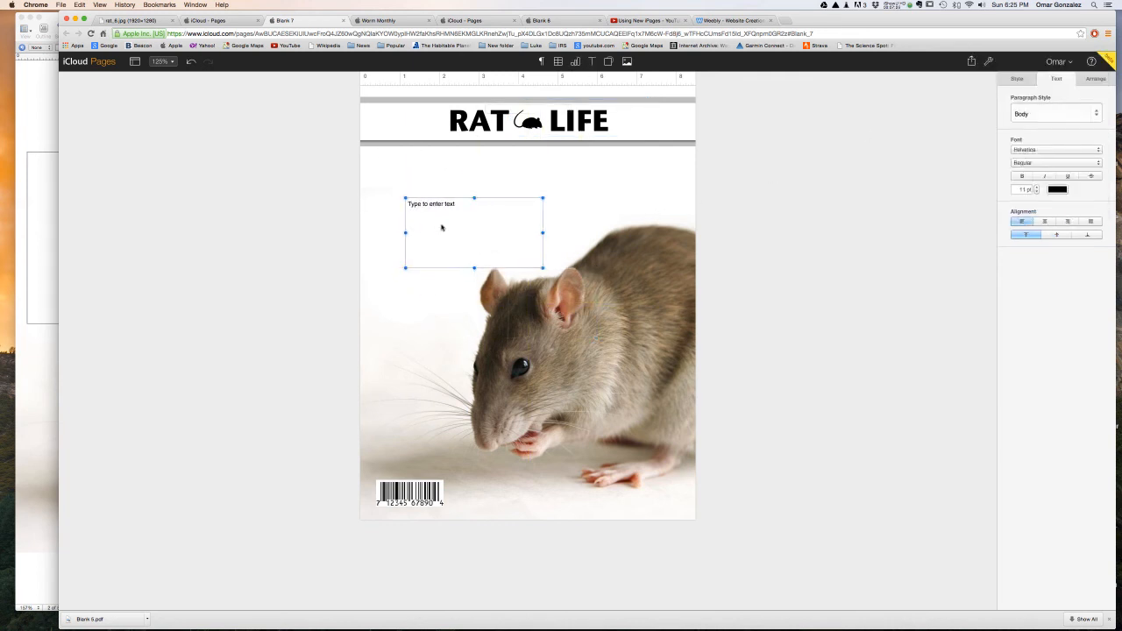
{"action": "left_click", "coordinate": [1050, 118]}
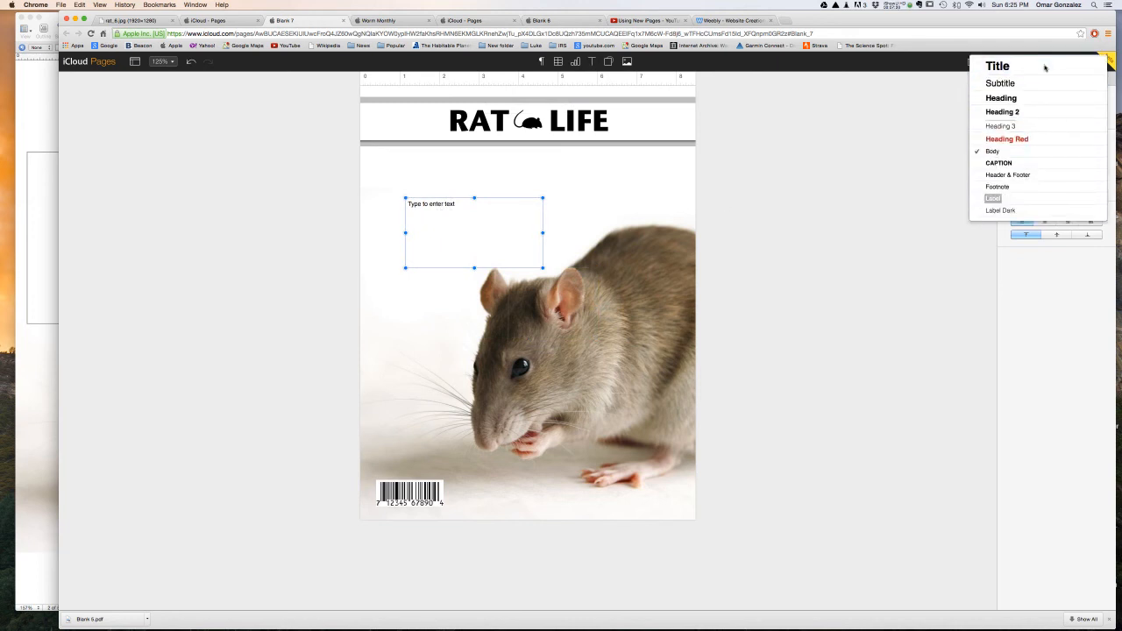
{"action": "left_click", "coordinate": [1044, 67]}
{"action": "left_click", "coordinate": [837, 156]}
{"action": "left_click", "coordinate": [488, 228]}
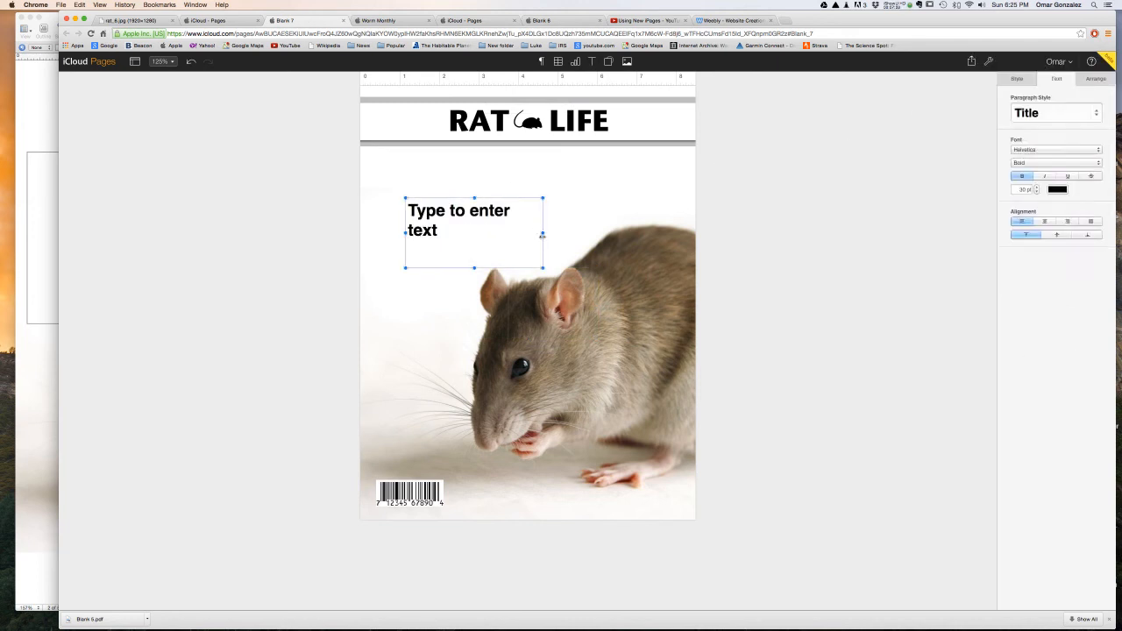
{"action": "left_click_drag", "start_coordinate": [542, 235], "coordinate": [498, 201]}
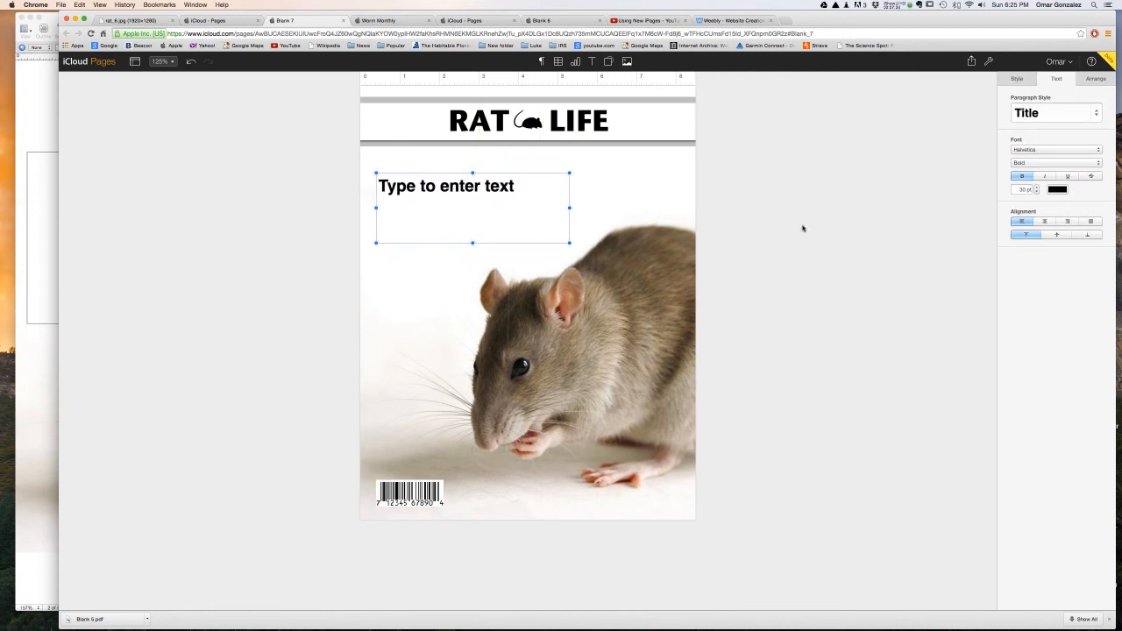
Examine the arrangement and style options for the new text box and the large rat photo
{"action": "left_click", "coordinate": [1098, 78]}
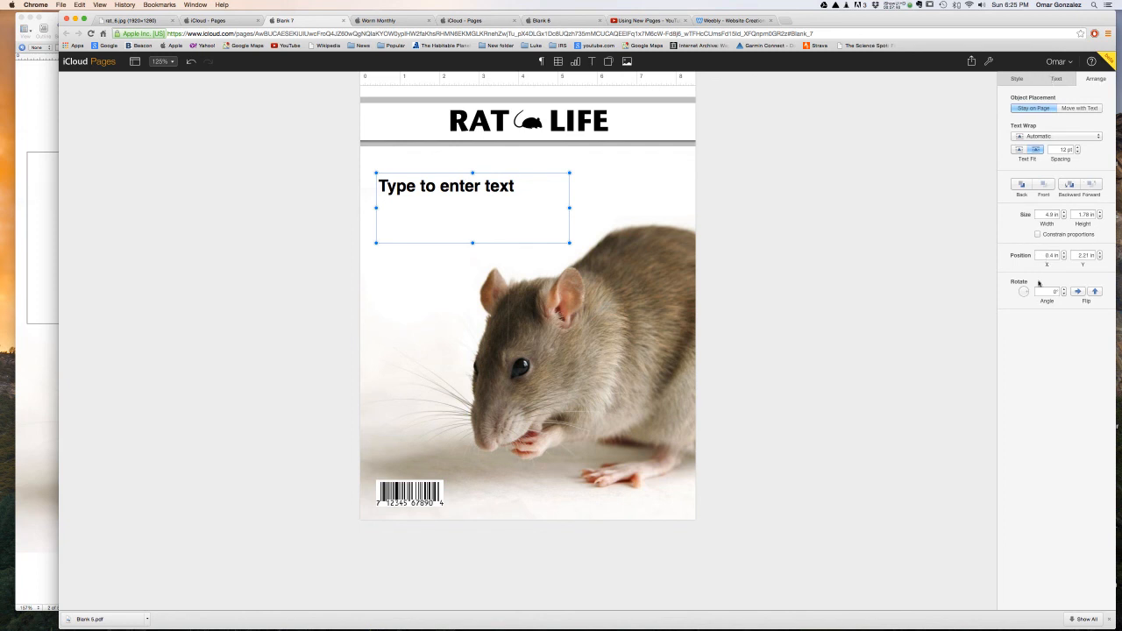
{"action": "left_click", "coordinate": [1020, 78]}
{"action": "left_click", "coordinate": [789, 204]}
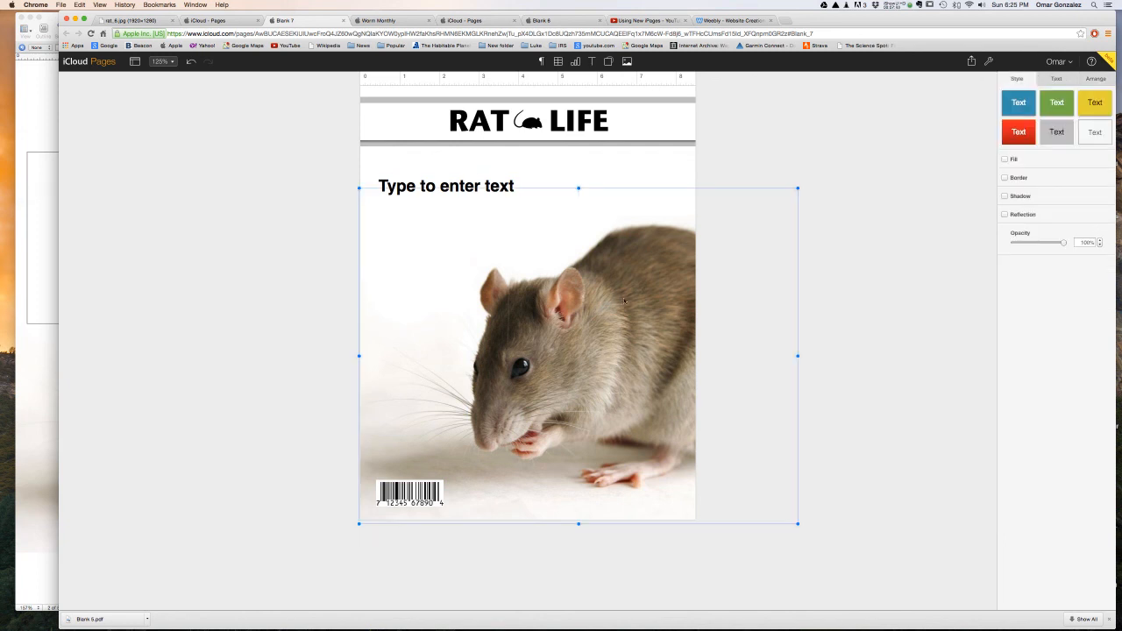
{"action": "left_click", "coordinate": [1076, 83]}
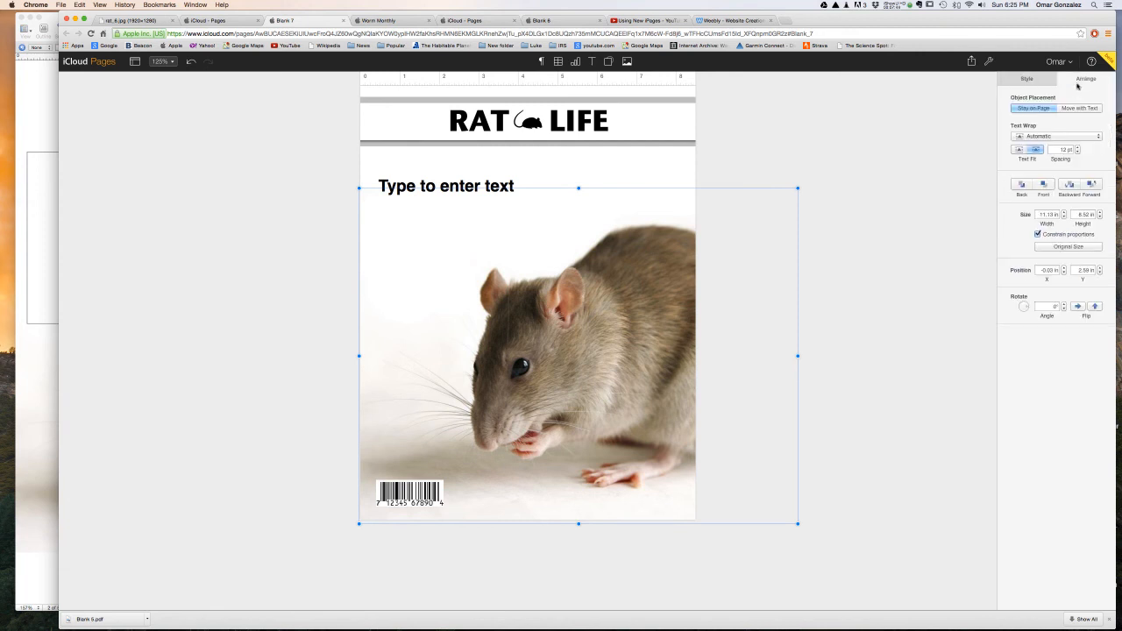
{"action": "left_click", "coordinate": [813, 199]}
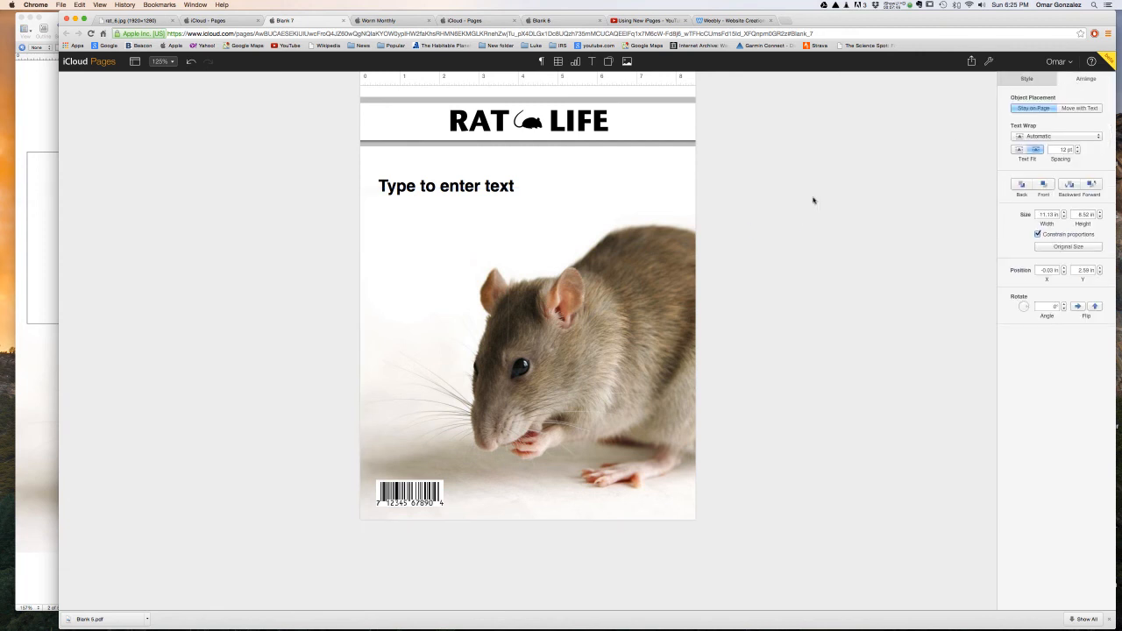
Check the formats offered for sending a copy of the document through iCloud Mail, without sending it
{"action": "left_click", "coordinate": [988, 62]}
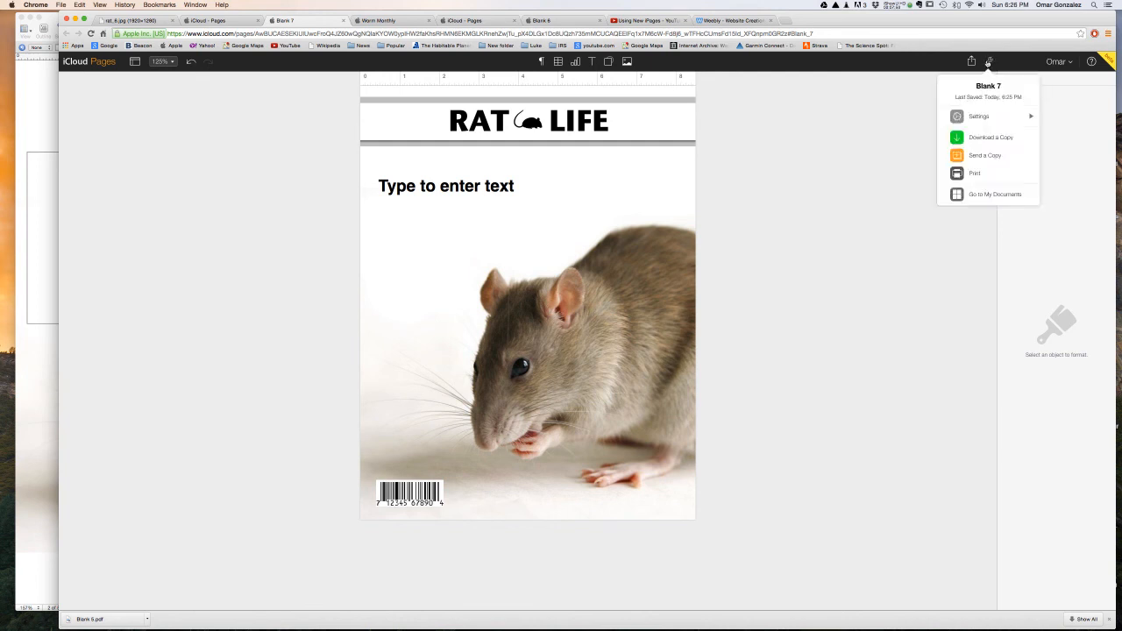
{"action": "left_click", "coordinate": [985, 156]}
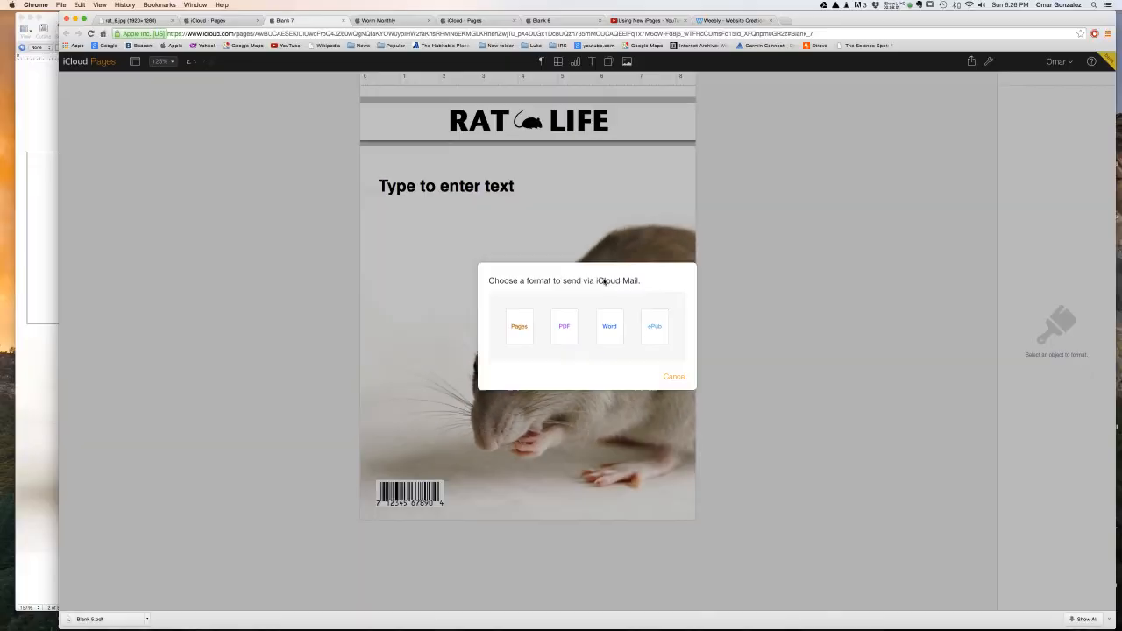
{"action": "left_click", "coordinate": [674, 377]}
Download a copy of the cover as a PDF and open the downloaded file in the browser
{"action": "left_click", "coordinate": [990, 63]}
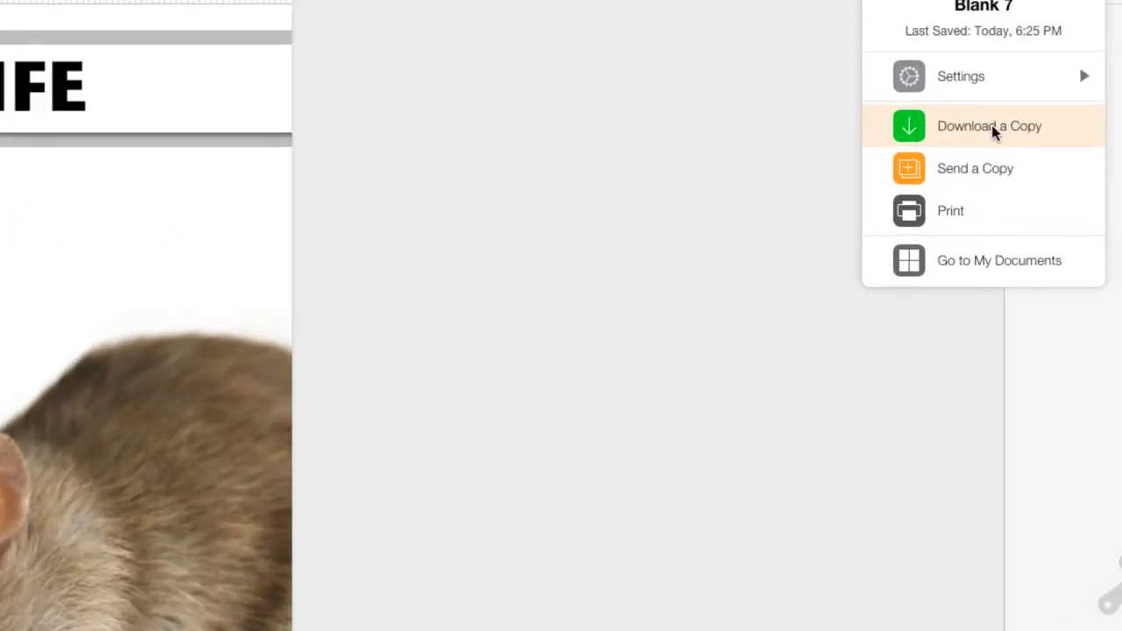
{"action": "left_click", "coordinate": [959, 127]}
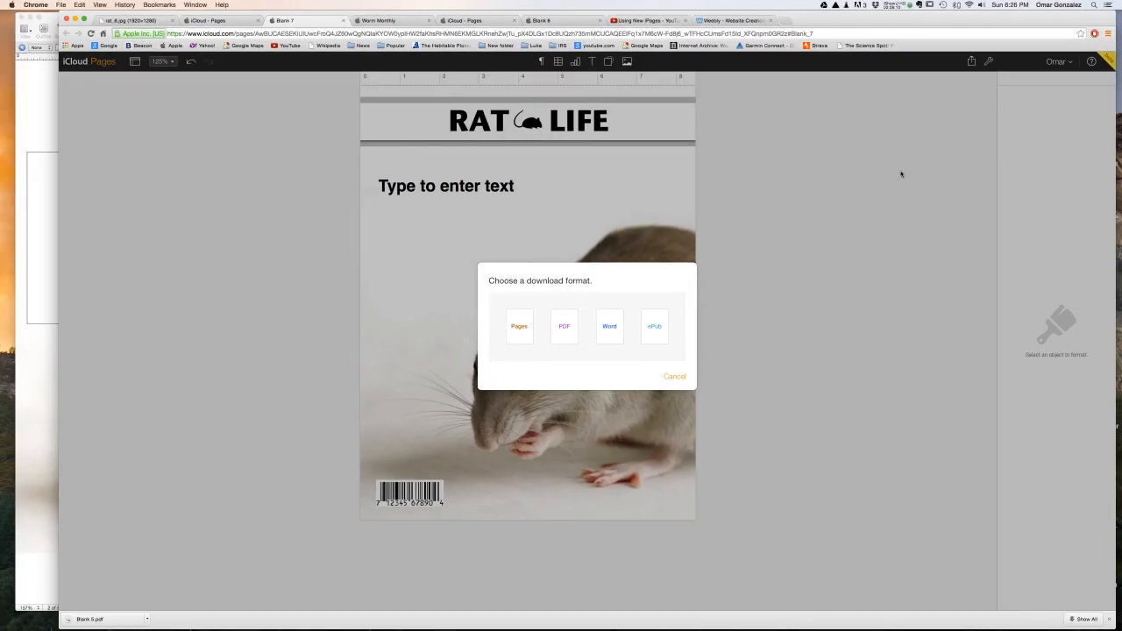
{"action": "left_click", "coordinate": [559, 333]}
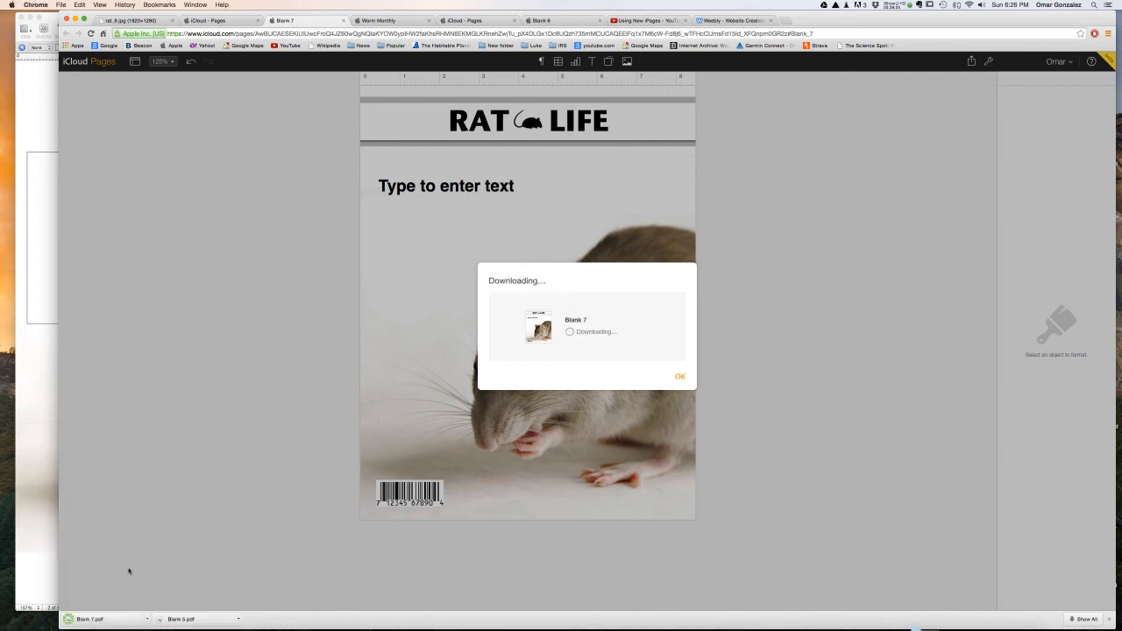
{"action": "left_click", "coordinate": [125, 621]}
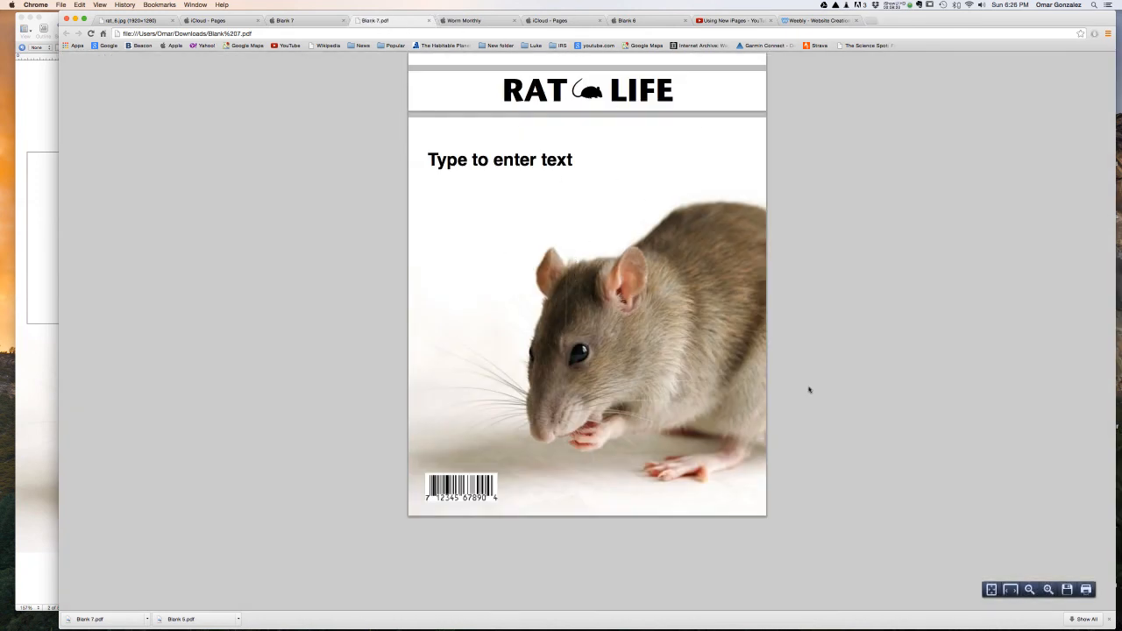
{"action": "left_click", "coordinate": [1067, 589]}
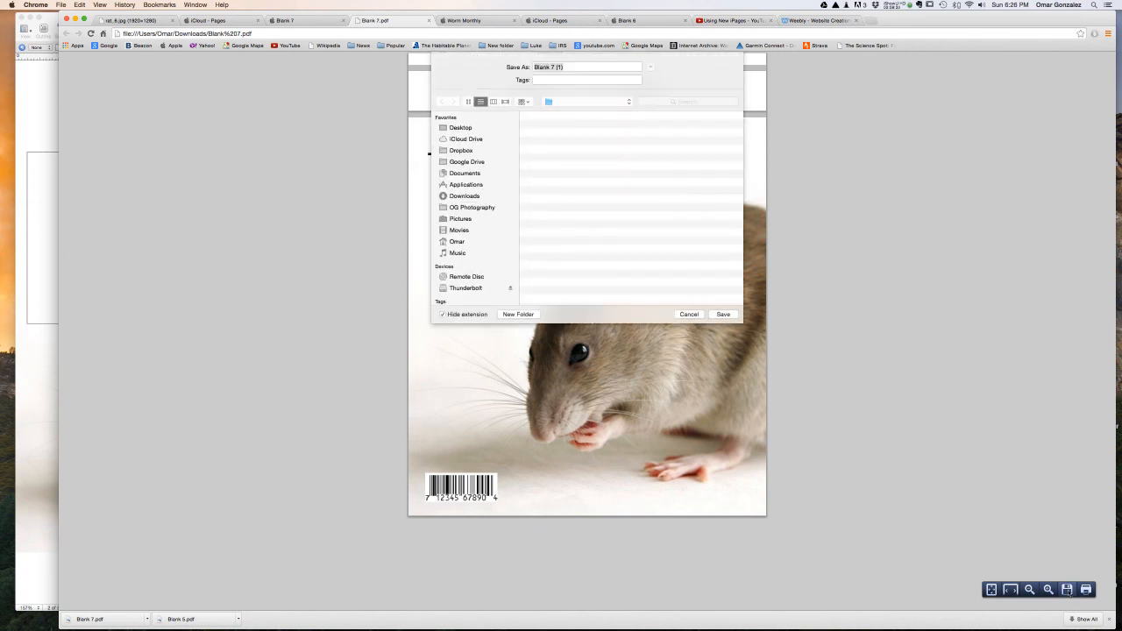
{"action": "left_click", "coordinate": [693, 315]}
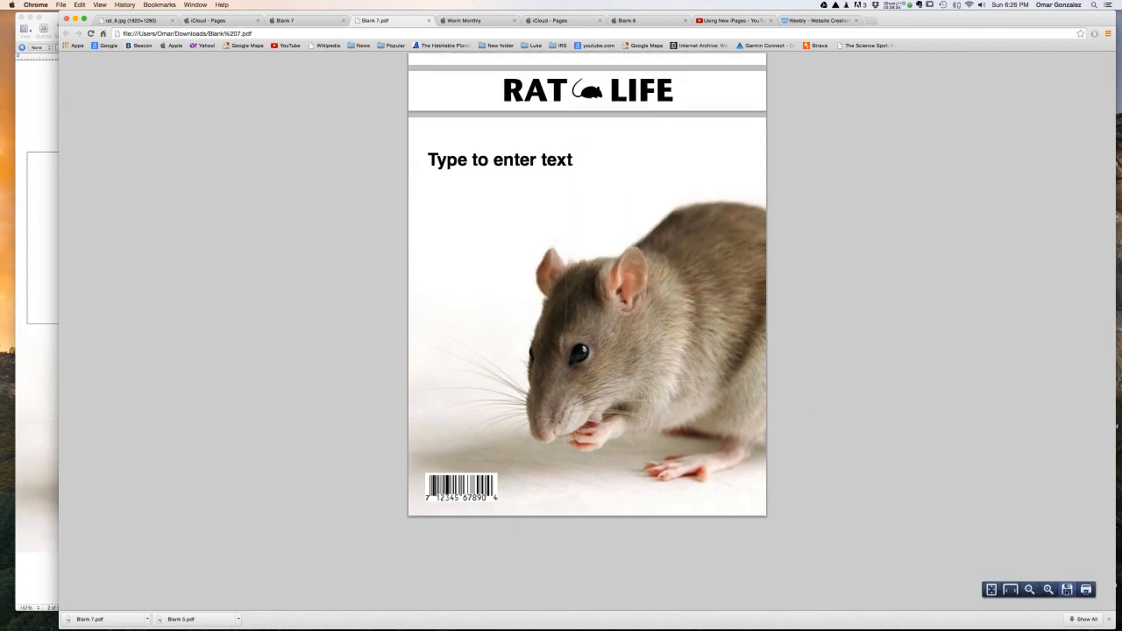